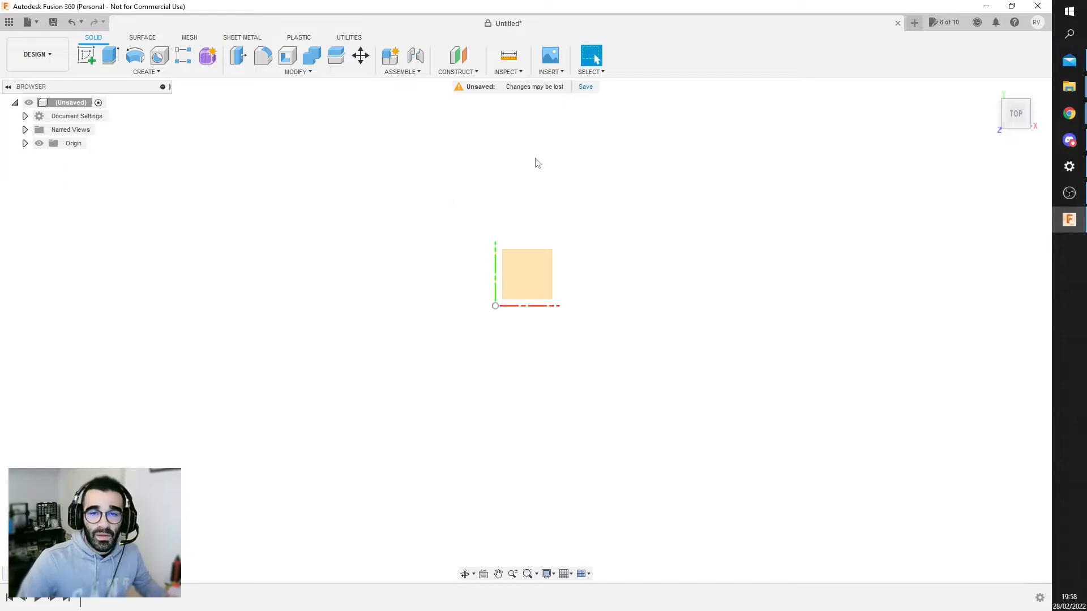
Step: Insert the mesh file pic.jpgW112H200T3V4B4A0C0NS.stl into the design with millimetres as the unit
click(558, 75)
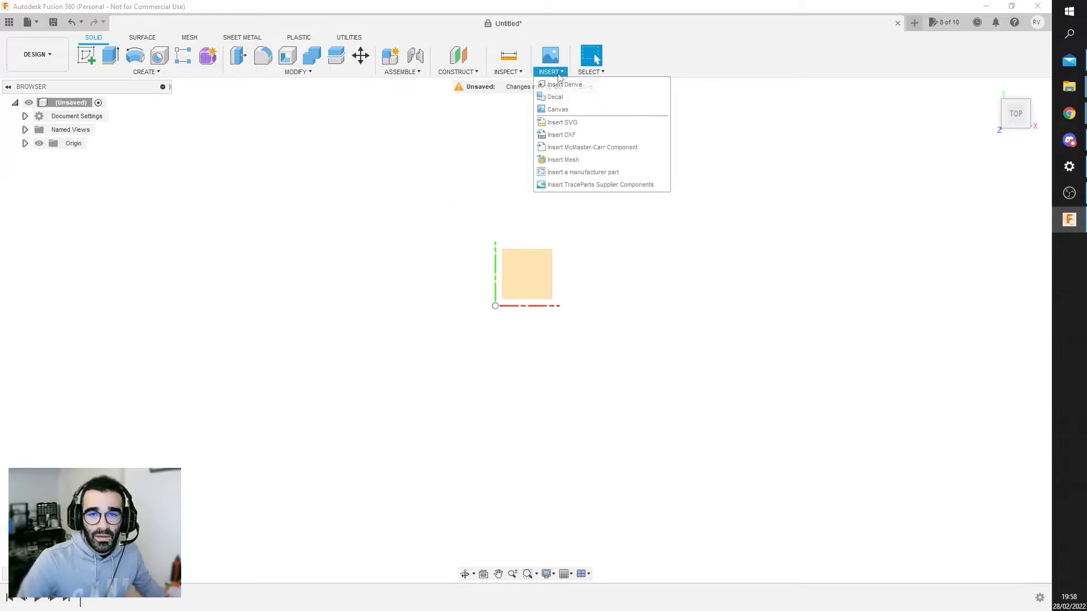
click(585, 162)
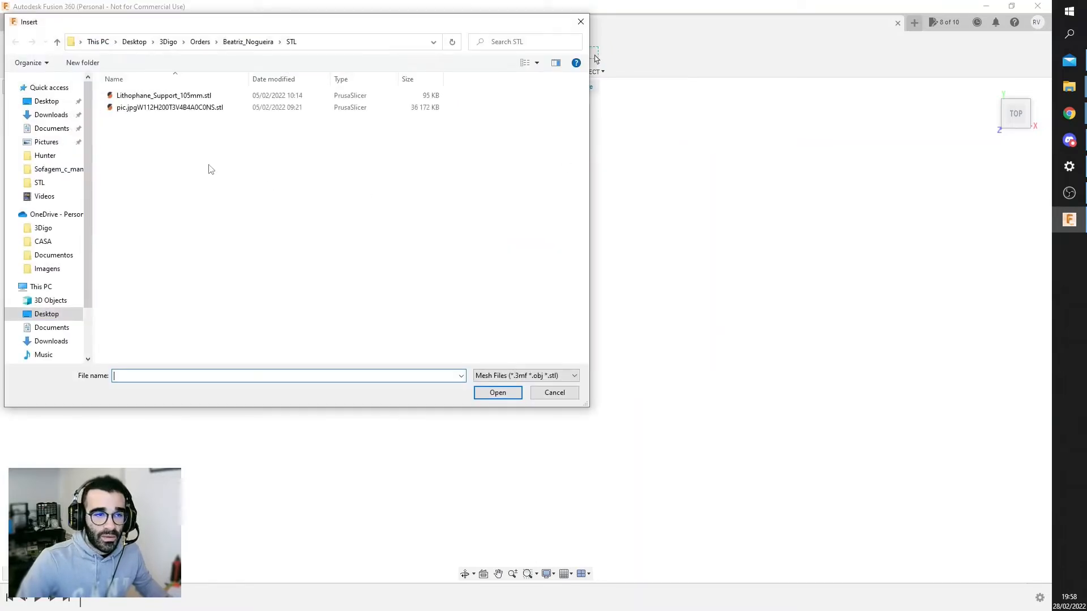
click(182, 113)
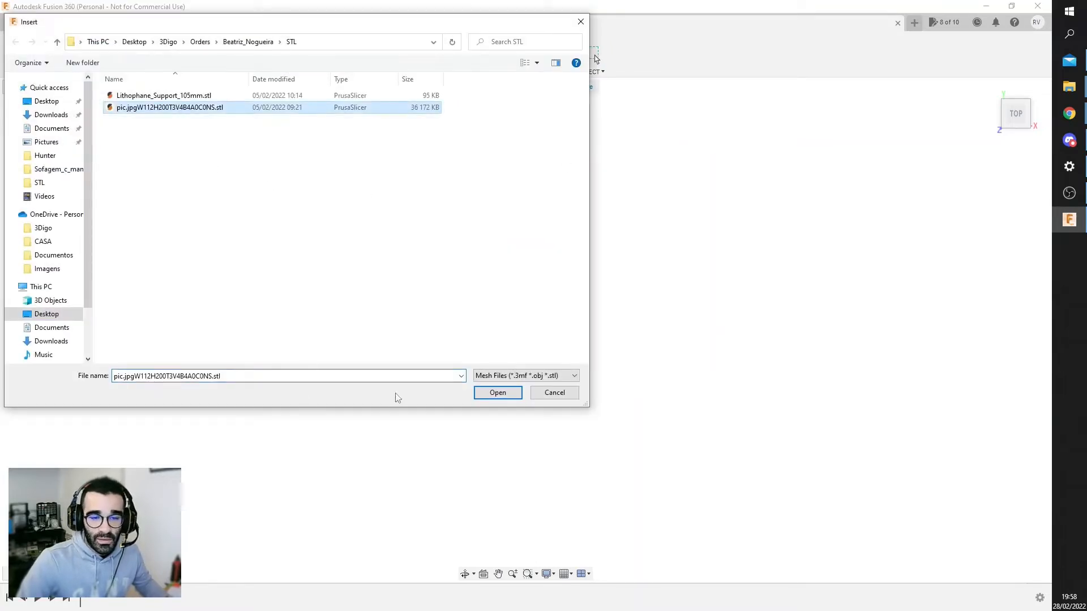
click(498, 393)
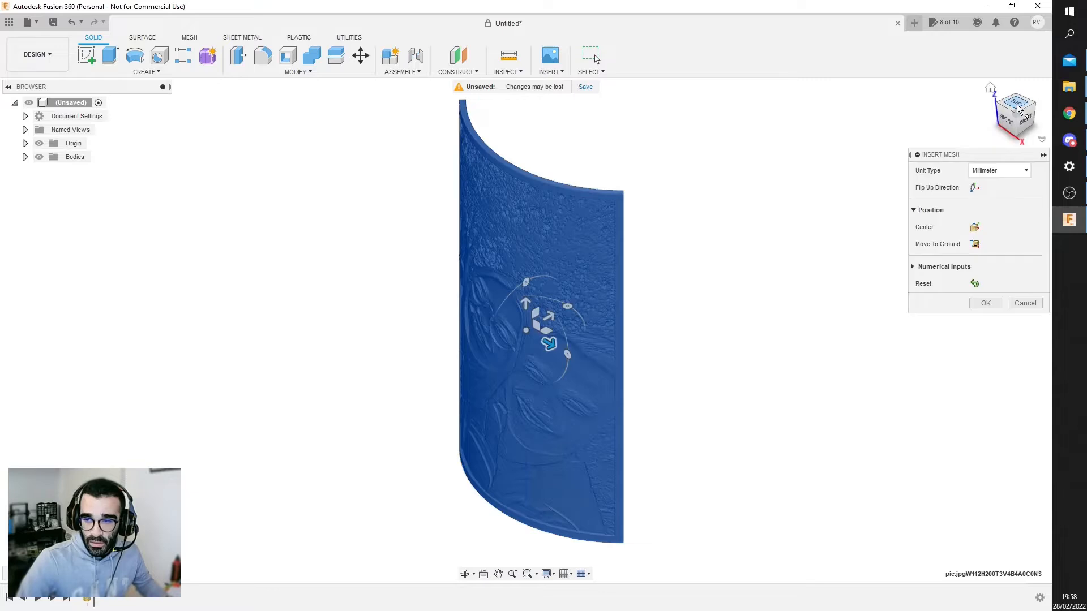
drag(1018, 118, 1036, 144)
click(986, 305)
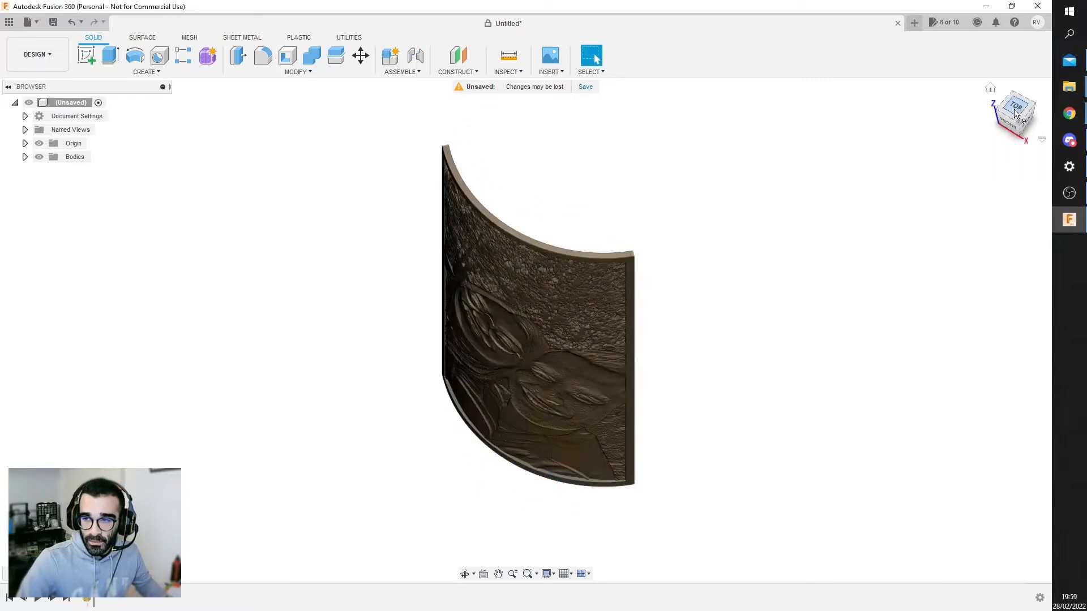
Step: View the curved mesh from the top and start a sketch on the horizontal origin plane
click(1014, 109)
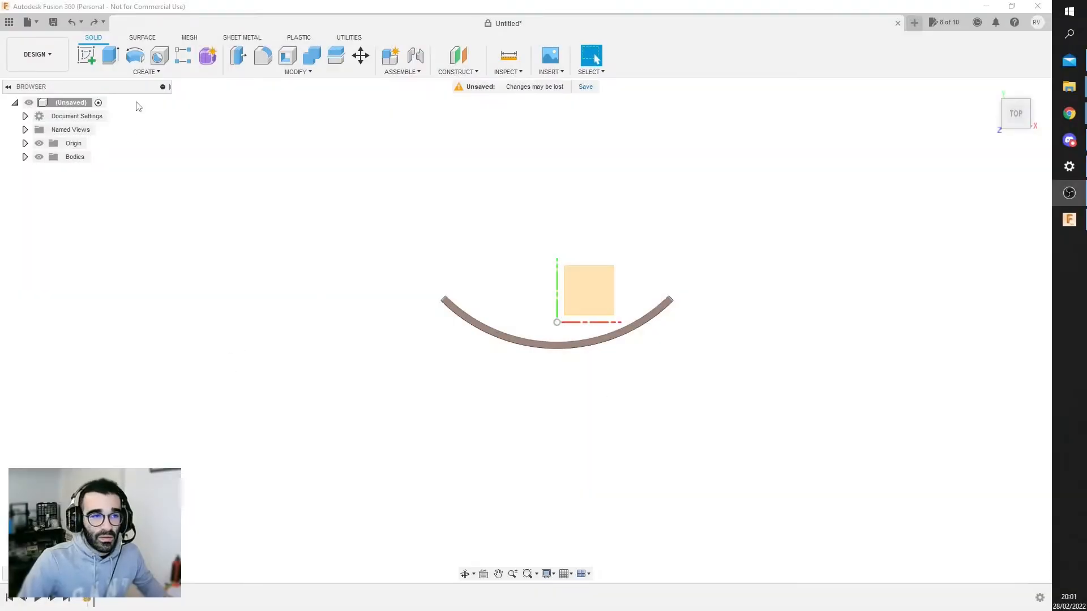
click(89, 60)
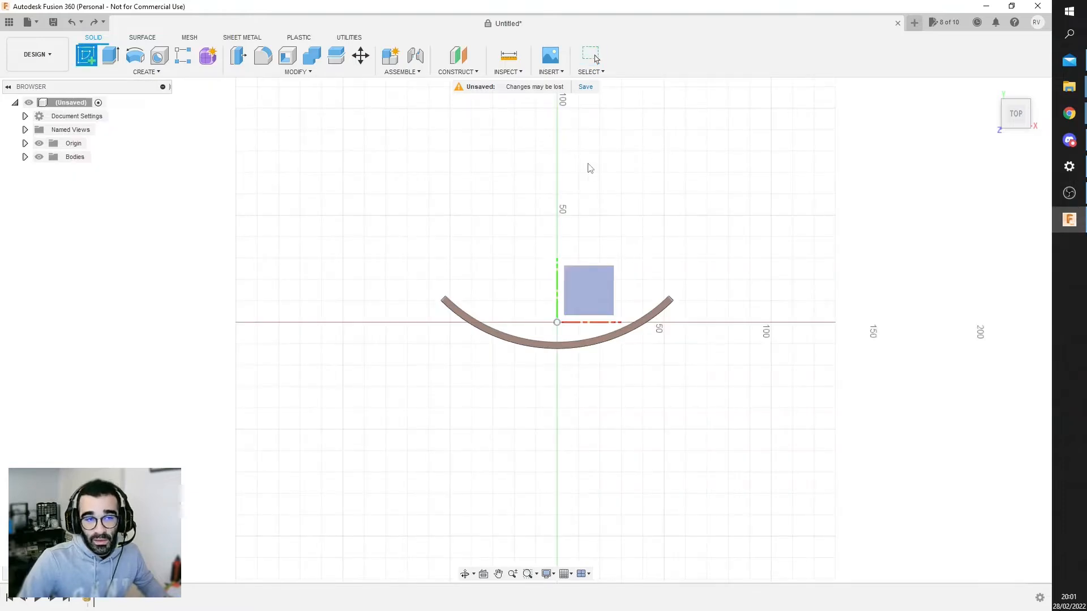
click(600, 288)
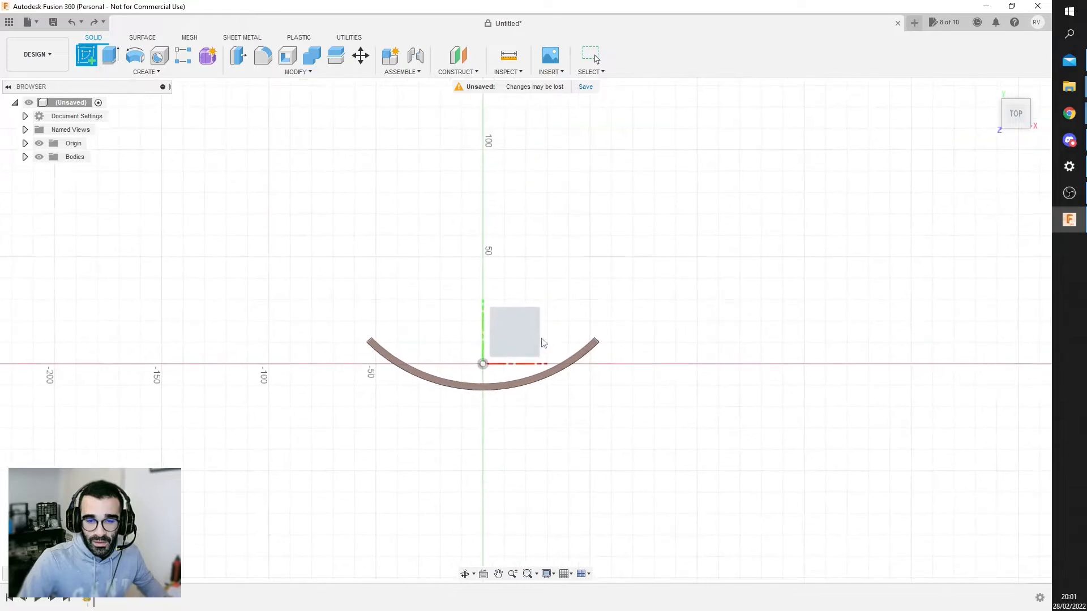
scroll(435, 451, up, 5)
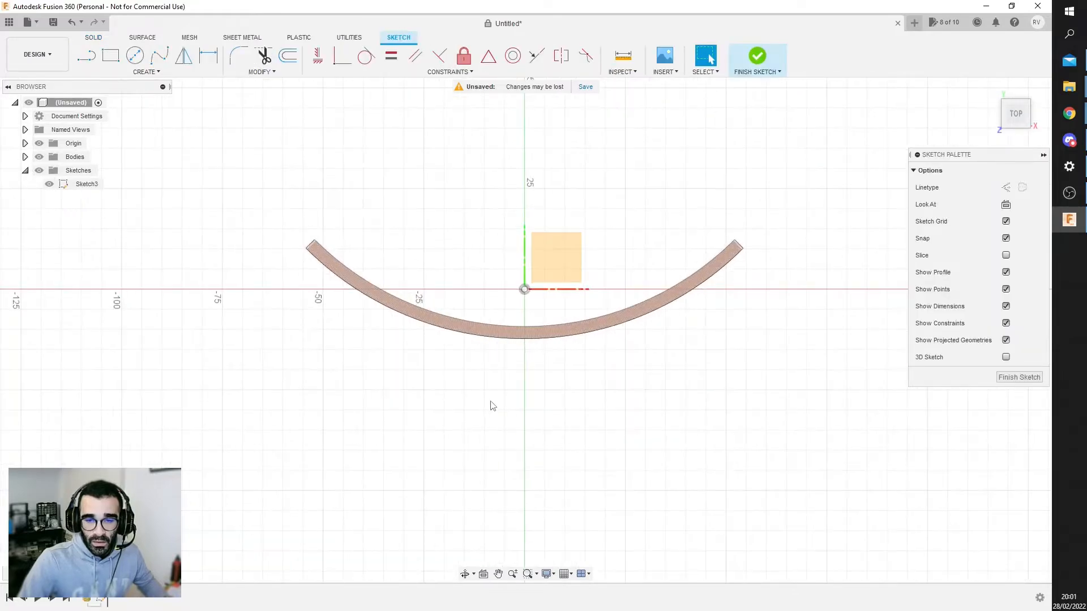
mouse_move(583, 245)
middle_down()
mouse_move(559, 321)
mouse_move(564, 355)
middle_up()
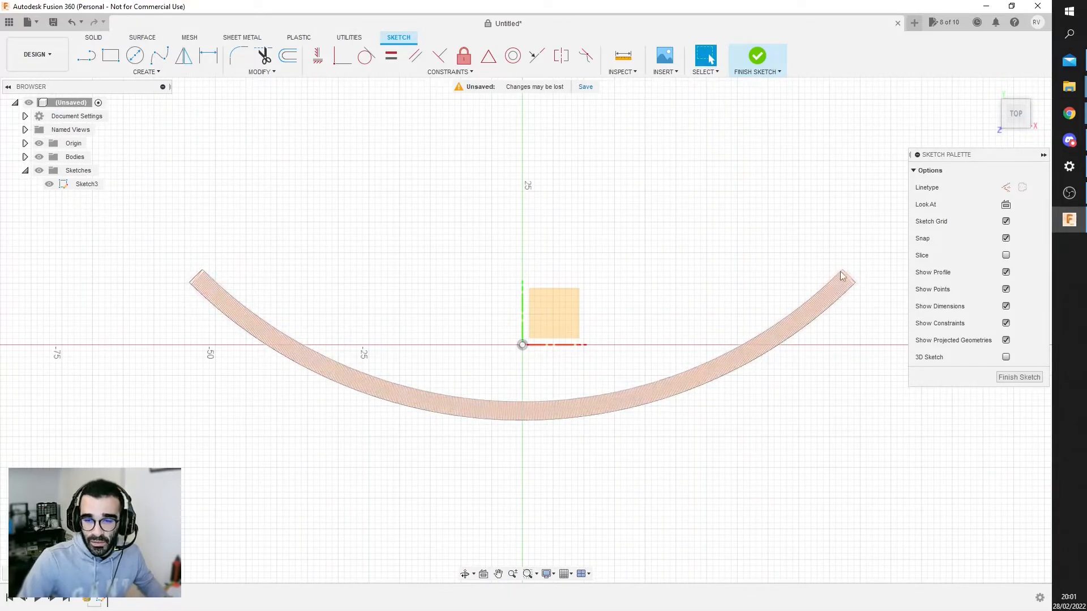
Step: Begin a 3-point arc at the inner corner of the mesh's left end
click(155, 73)
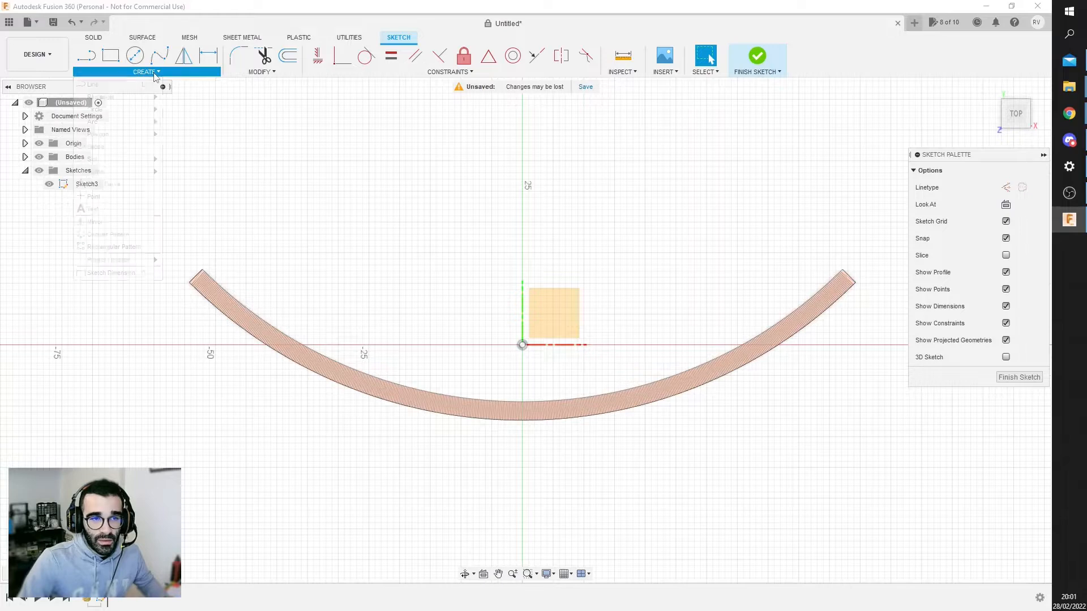
mouse_move(122, 122)
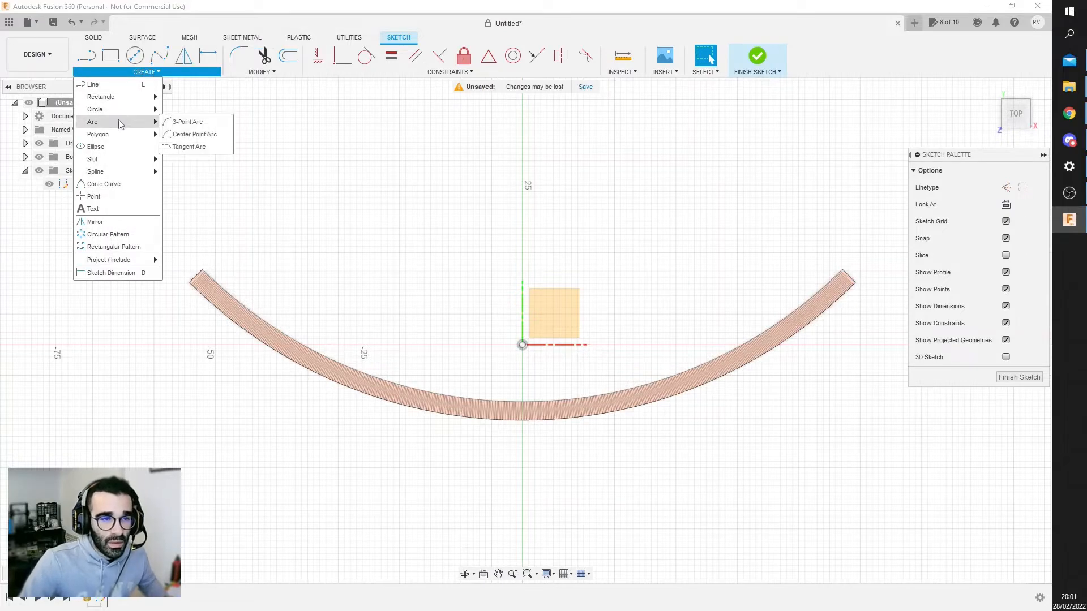
click(190, 123)
scroll(205, 266, up, 6)
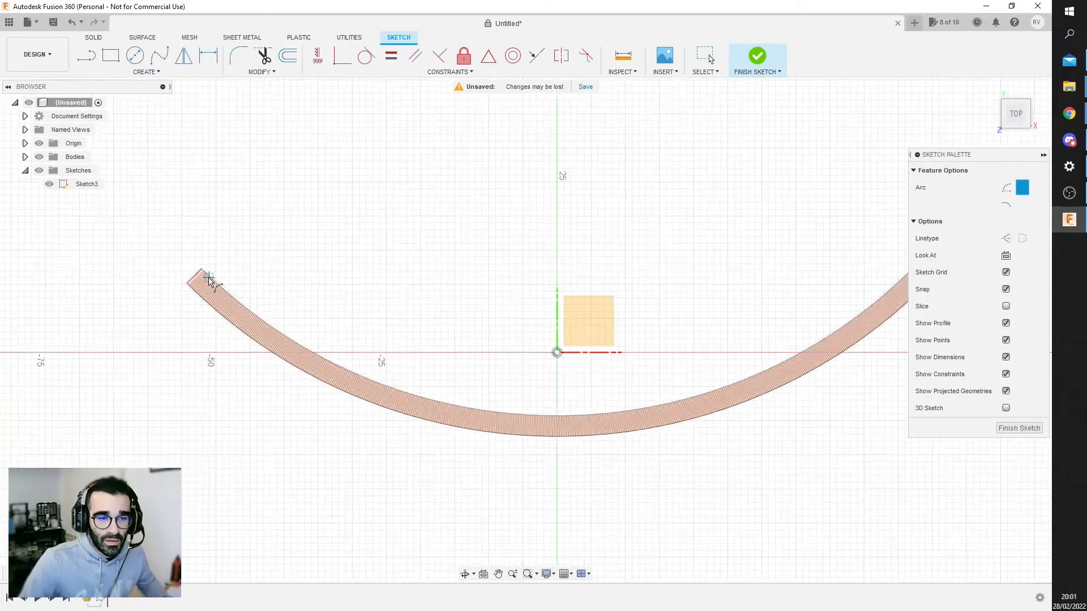
middle_drag(241, 254, 444, 228)
scroll(396, 255, up, 4)
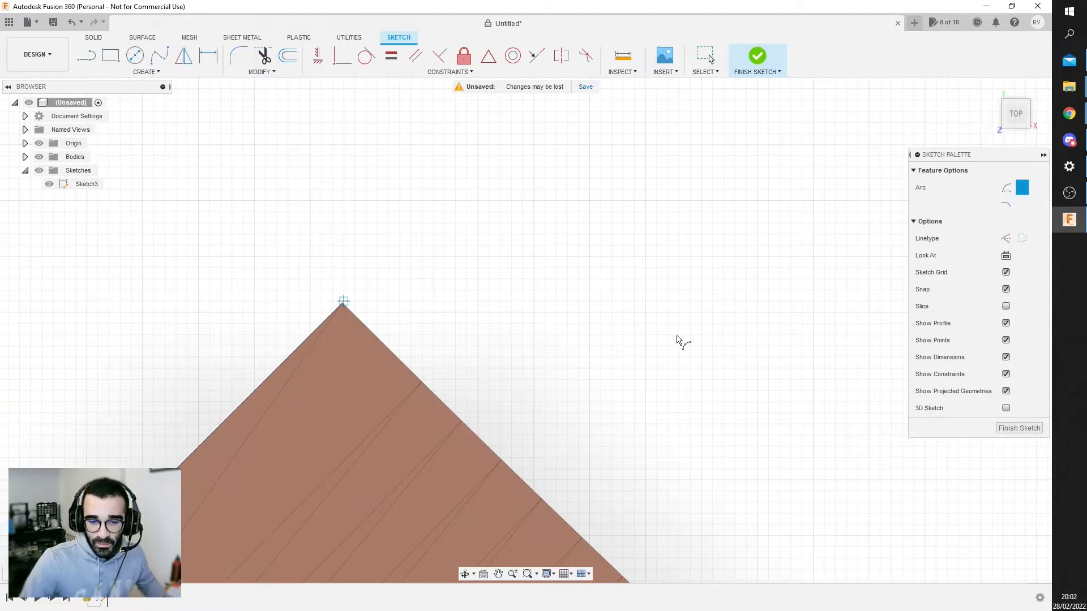
scroll(683, 314, down, 8)
Step: Place the arc's second endpoint on the inner corner of the mesh's right end, about 104.2 mm from the first
middle_drag(748, 340, 358, 321)
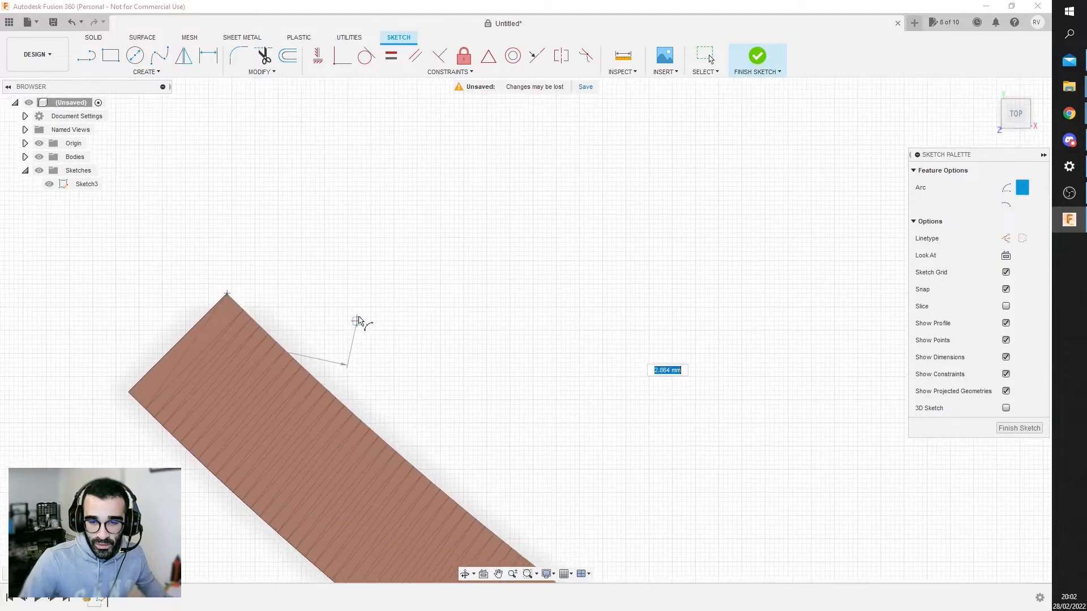
scroll(368, 317, down, 10)
middle_drag(747, 308, 453, 323)
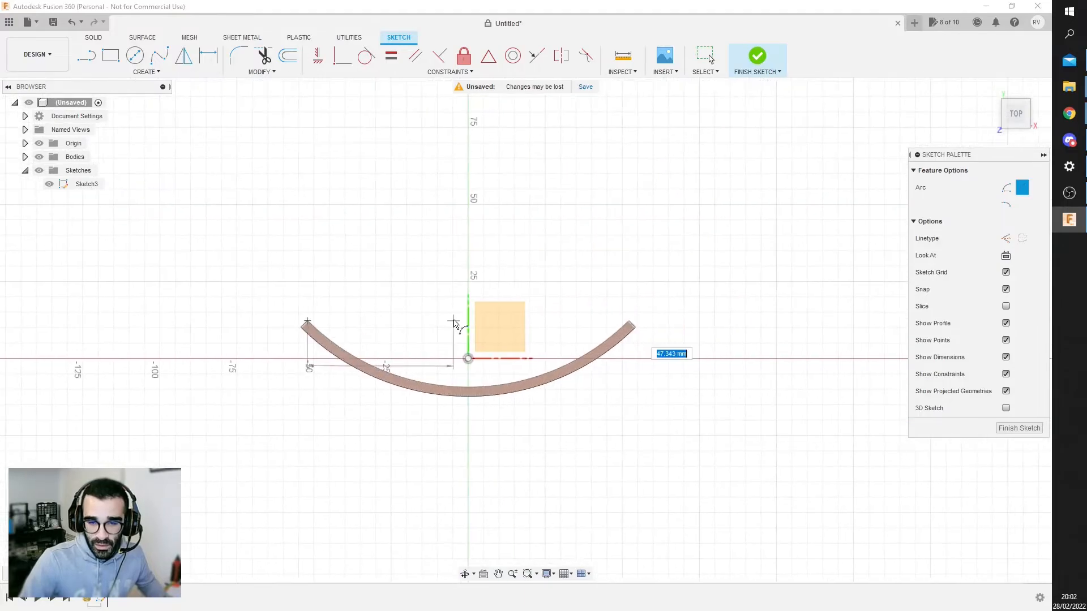
scroll(614, 311, up, 10)
mouse_move(728, 308)
middle_down()
mouse_move(772, 364)
mouse_move(697, 322)
mouse_move(698, 211)
middle_up()
scroll(699, 245, up, 4)
scroll(624, 267, up, 5)
middle_drag(517, 321, 643, 199)
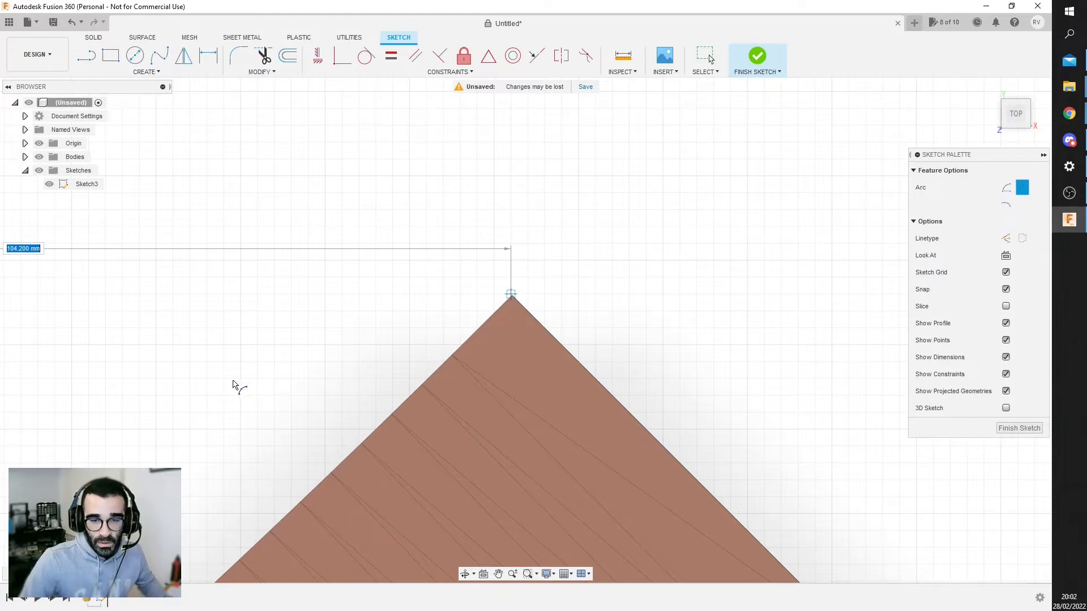
drag(240, 372, 701, 188)
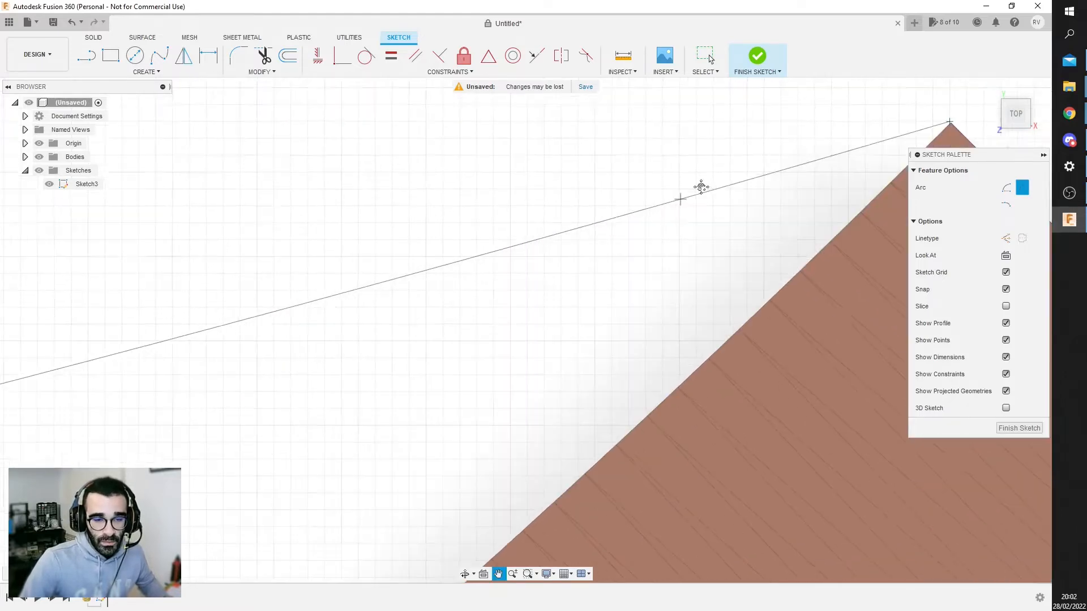
Step: Complete the arc through the middle of the mesh's inner edge, on the vertical sketch axis
scroll(300, 289, down, 5)
middle_drag(254, 286, 652, 262)
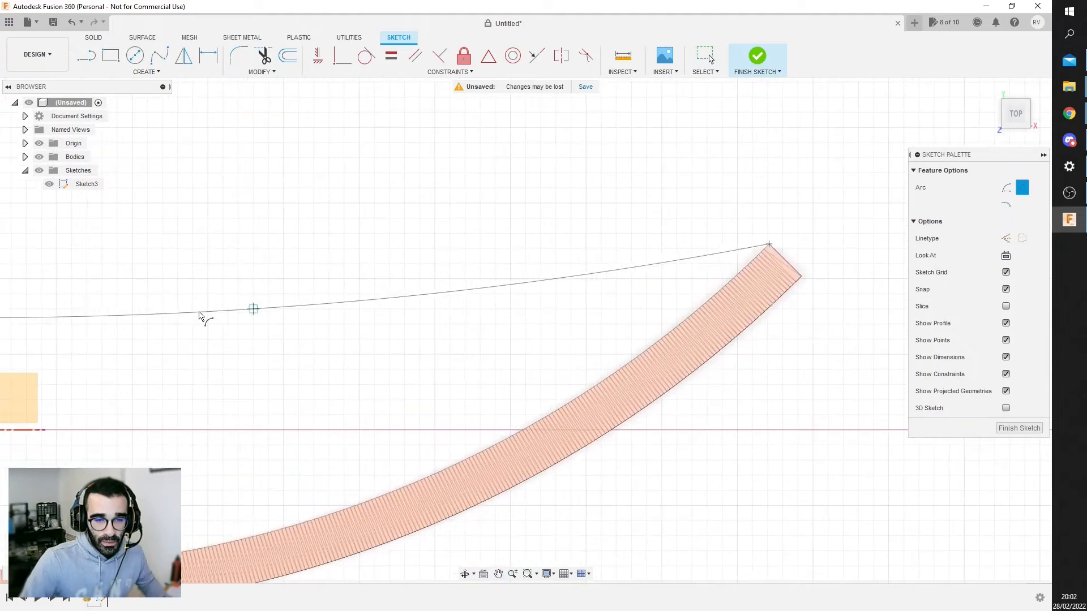
scroll(198, 317, down, 2)
middle_drag(184, 314, 475, 246)
scroll(367, 361, up, 4)
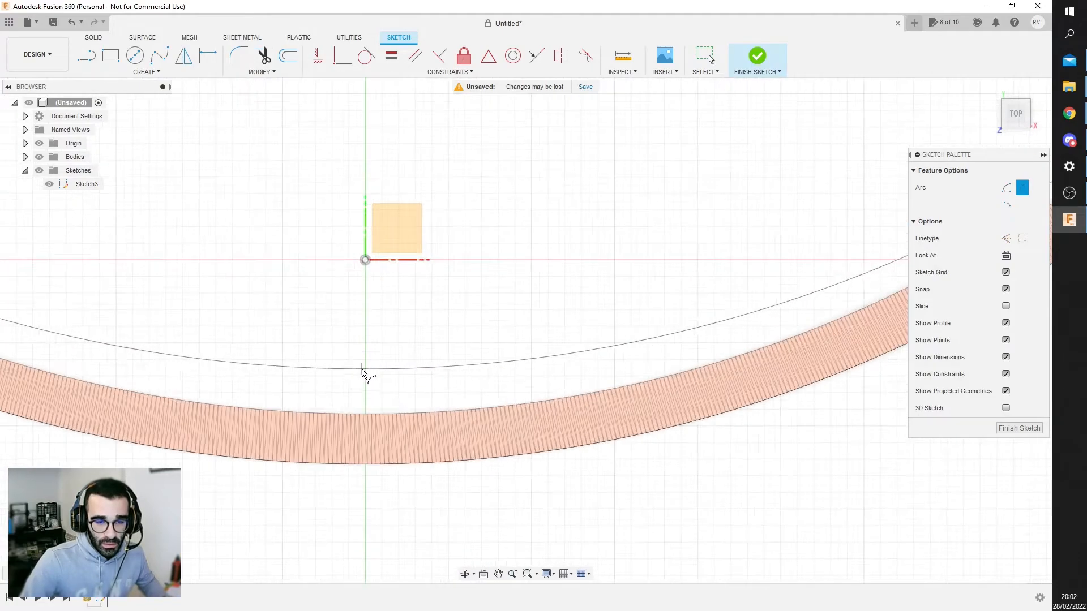
scroll(367, 376, up, 3)
scroll(365, 436, up, 4)
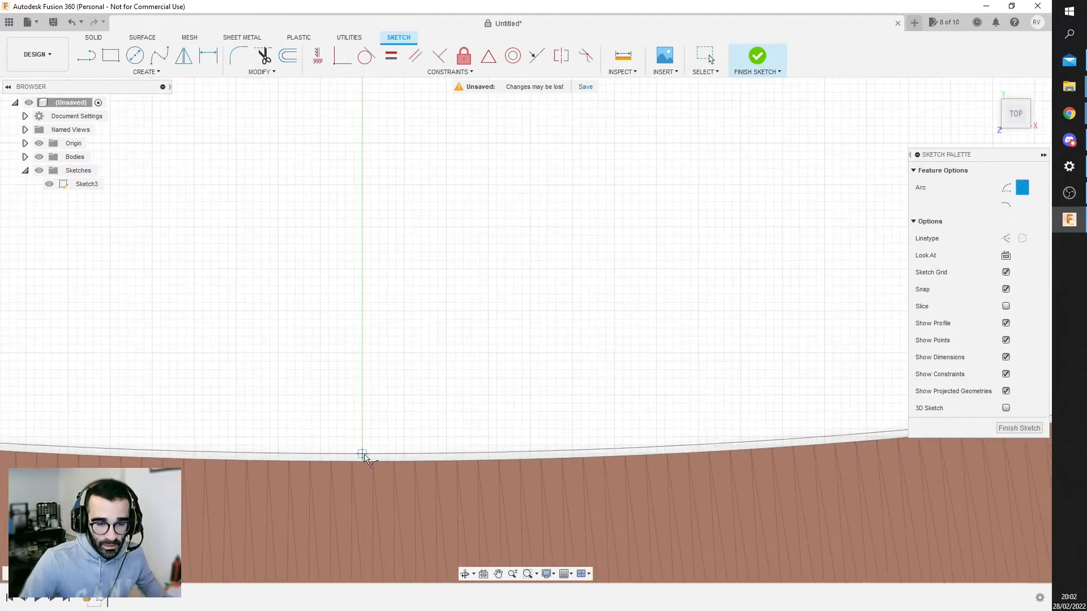
click(363, 460)
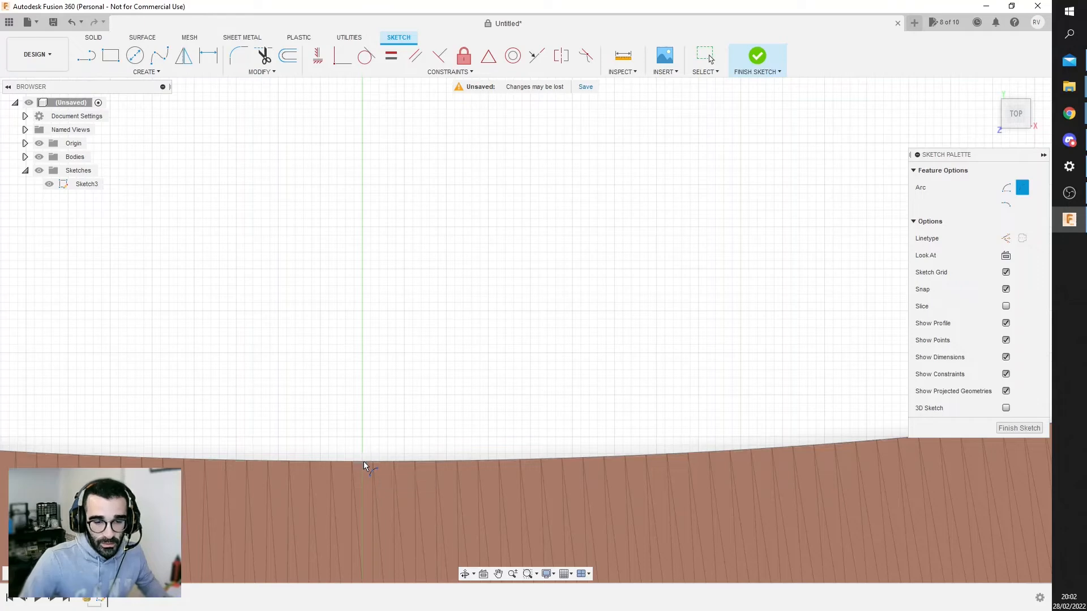
scroll(483, 339, down, 7)
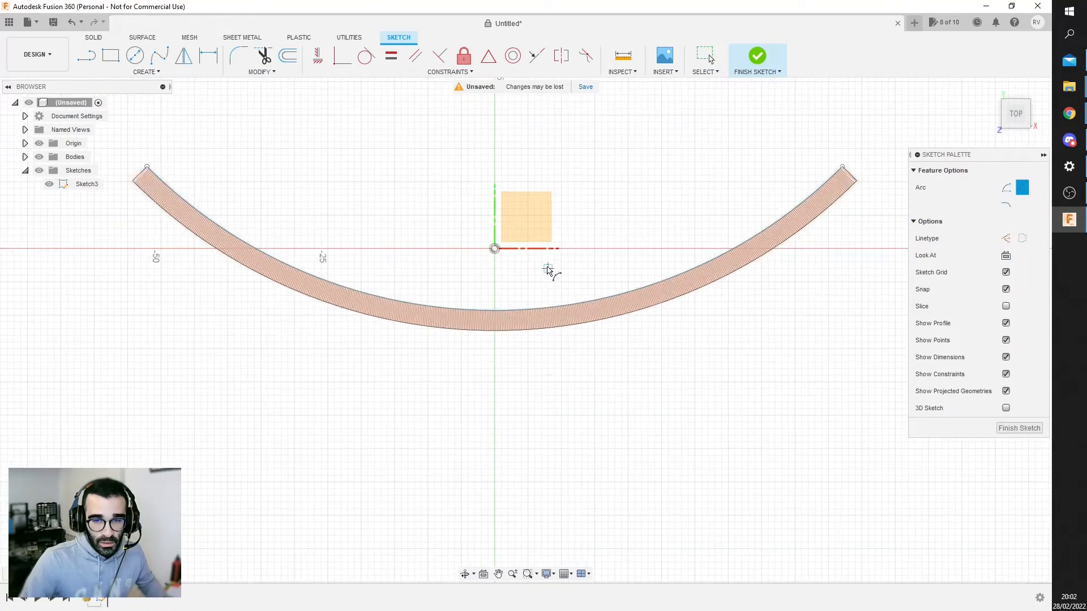
middle_drag(551, 269, 603, 371)
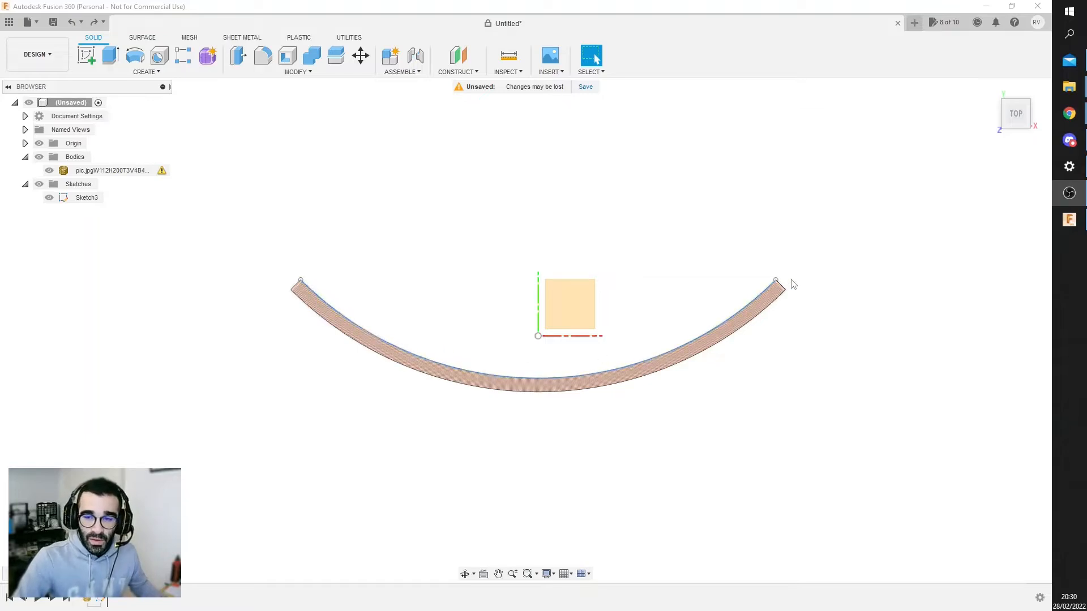
Step: Delete the imported mesh body, keeping only the traced arc sketch
click(707, 347)
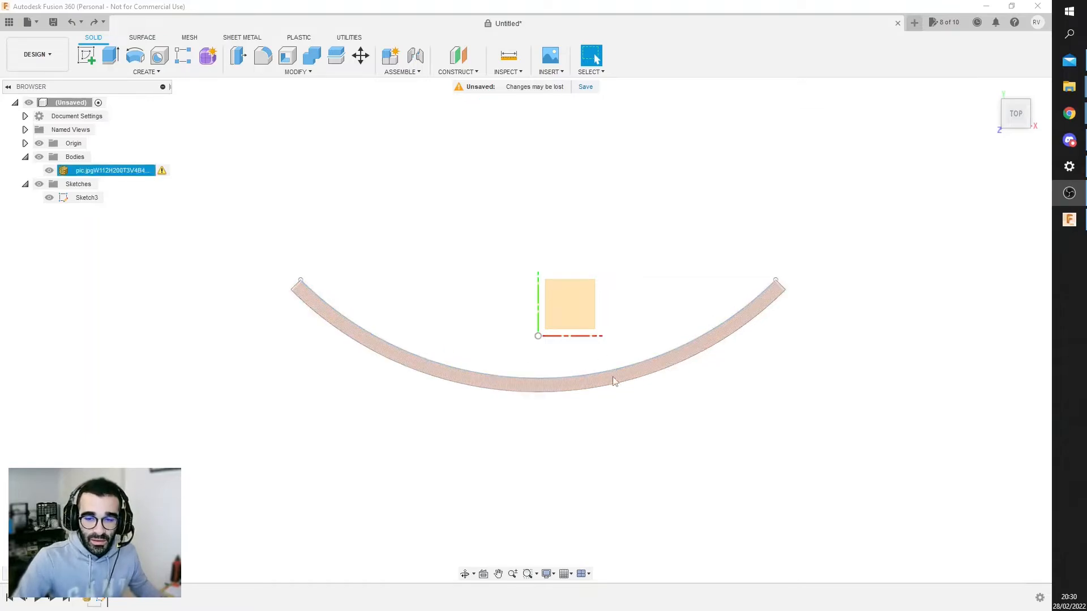
right_click(110, 171)
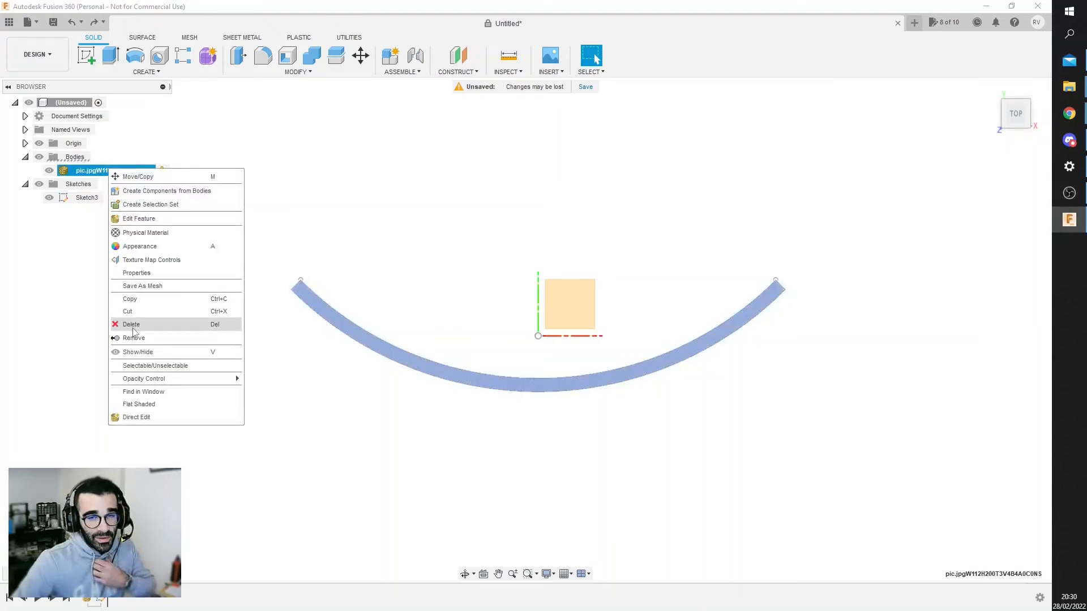
click(75, 266)
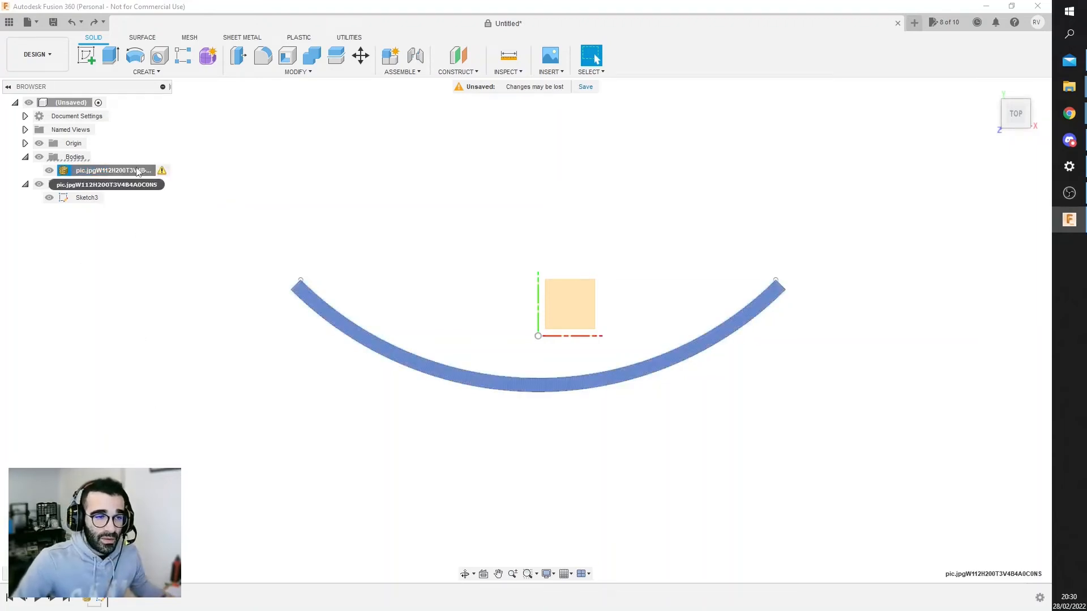
right_click(119, 171)
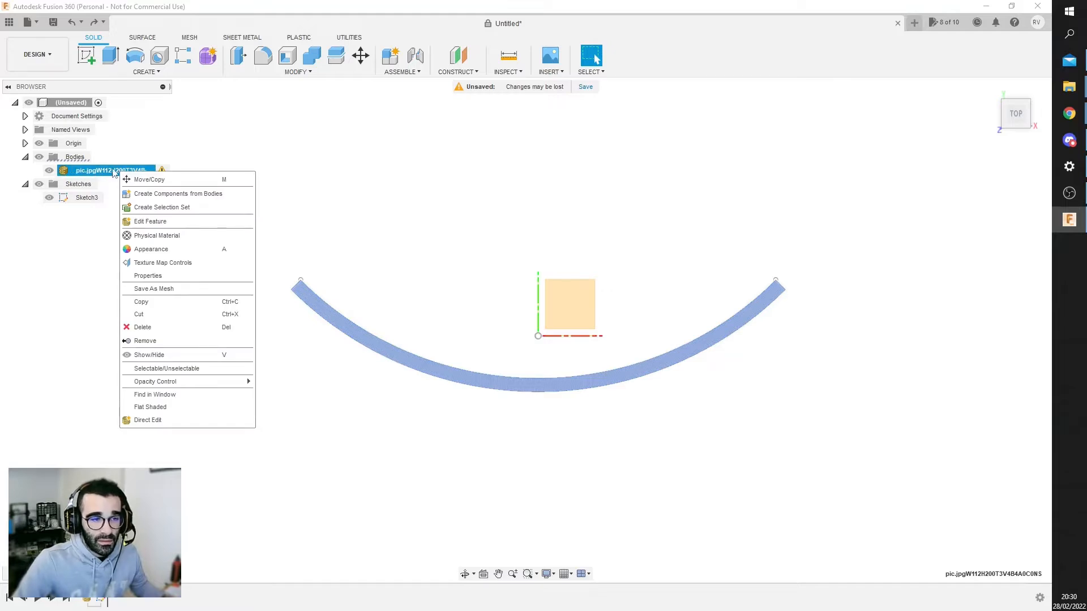
click(158, 330)
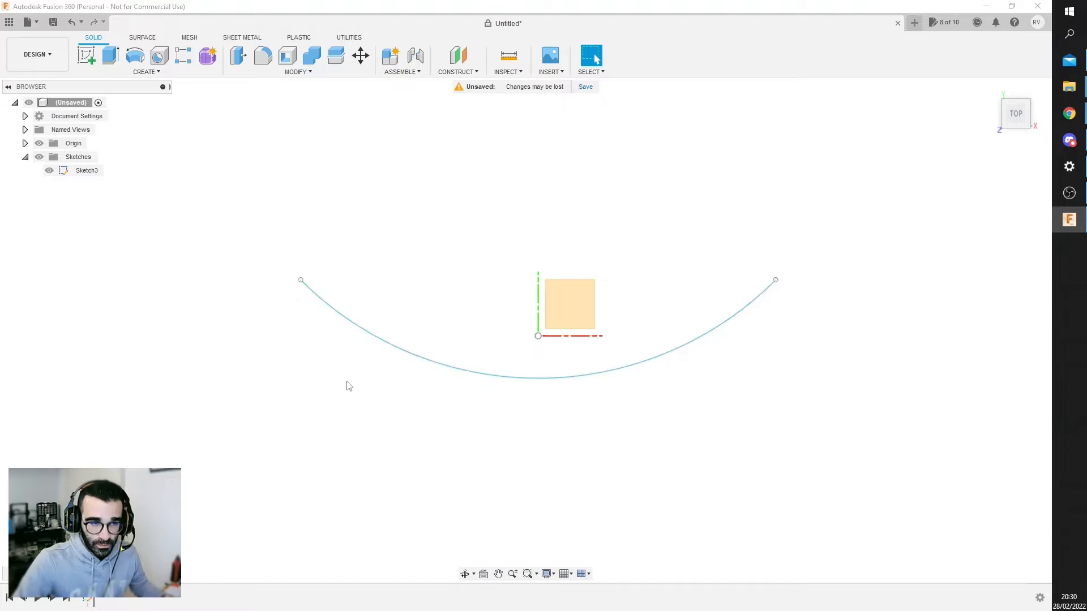
Step: Reopen the traced arc's sketch and offset the arc 3.5 mm toward its outer, convex side
click(90, 173)
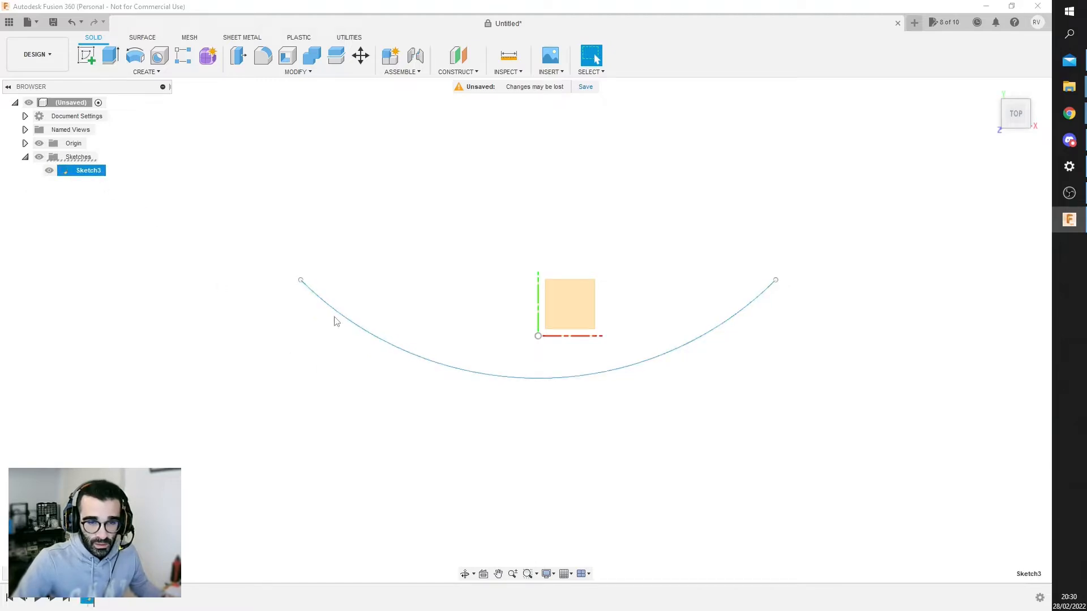
right_click(90, 174)
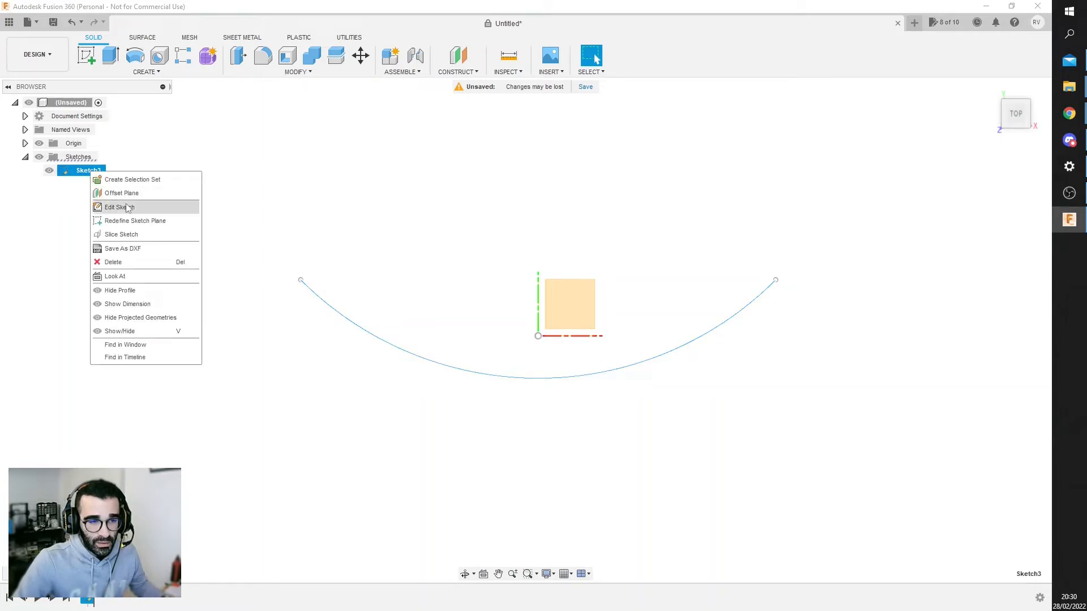
click(119, 207)
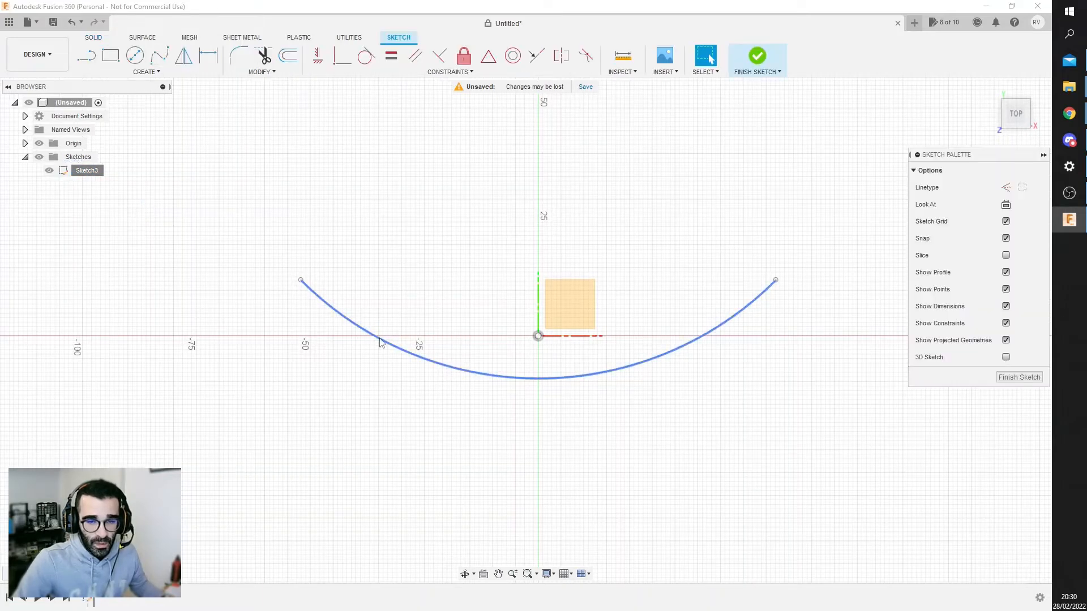
middle_drag(437, 309, 419, 294)
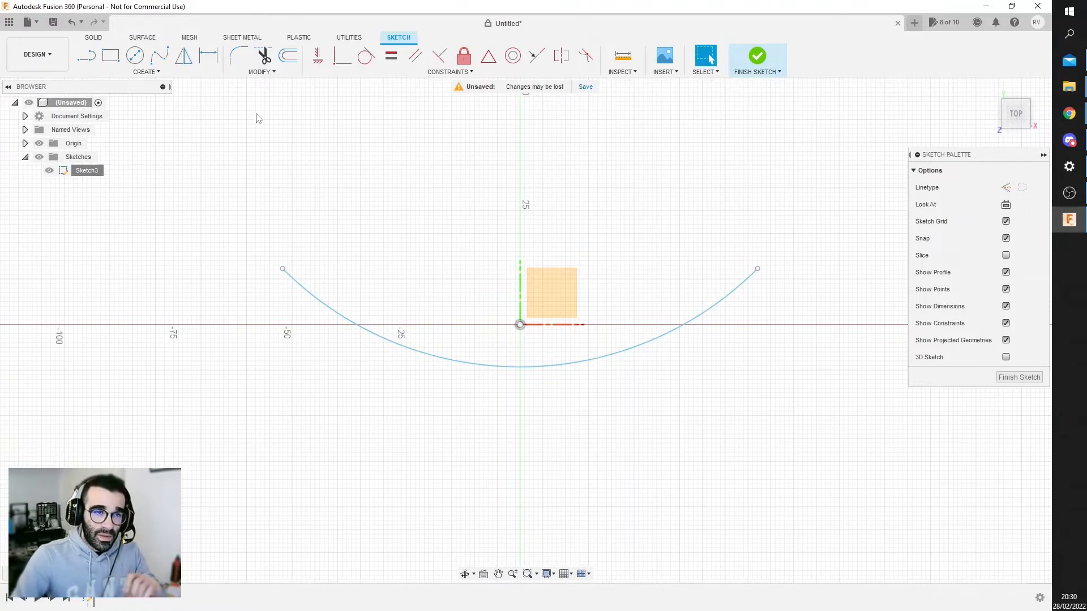
click(287, 56)
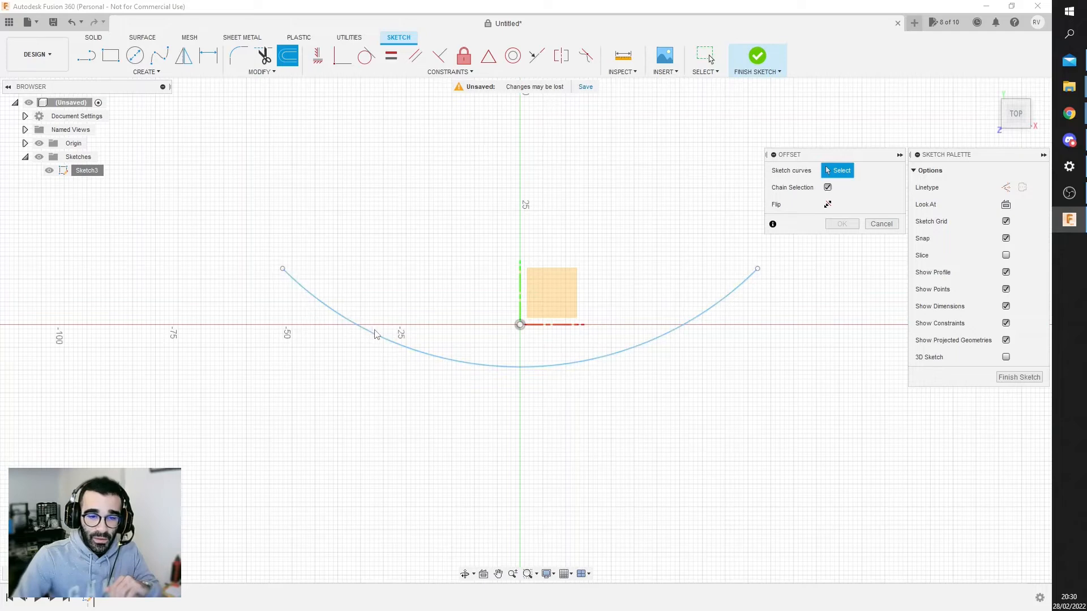
click(374, 334)
text(3)
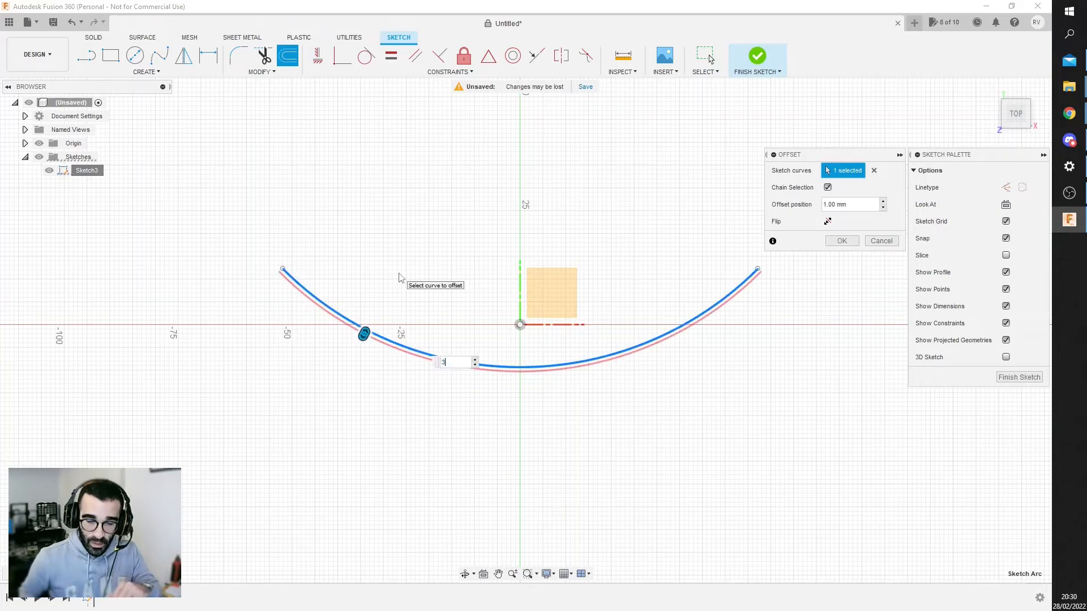
text(.5)
key(Return)
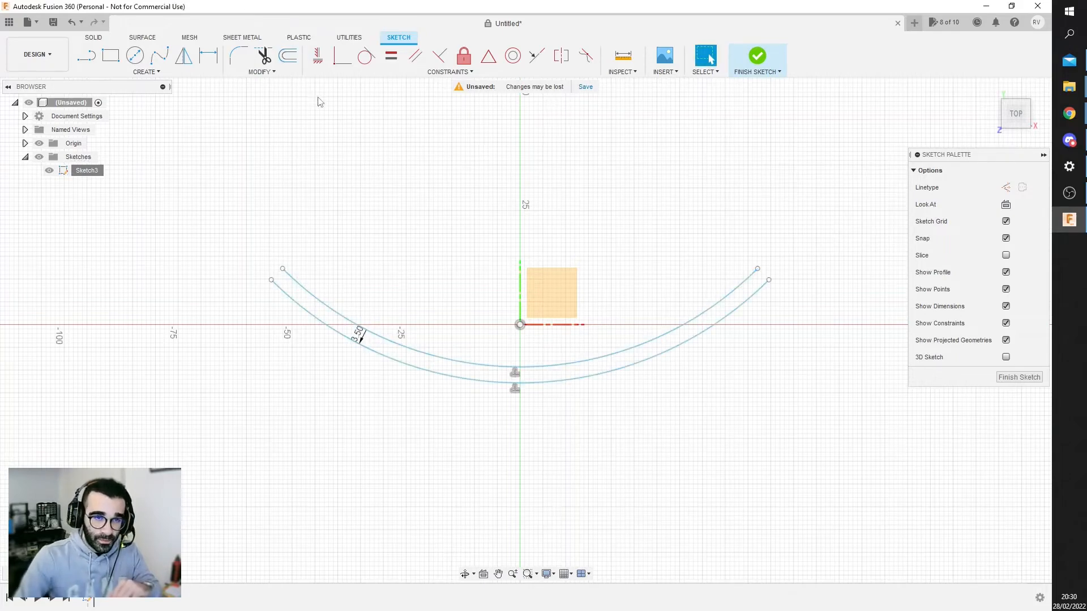
Step: Offset the original traced arc another time, 6 mm toward its outer, convex side
click(289, 56)
click(403, 348)
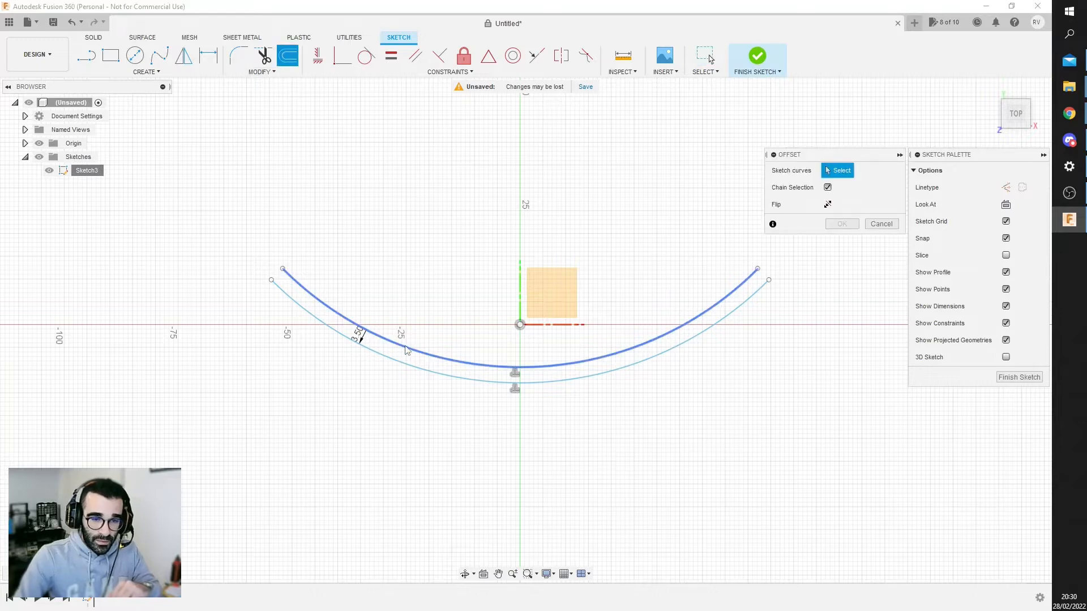
text(6)
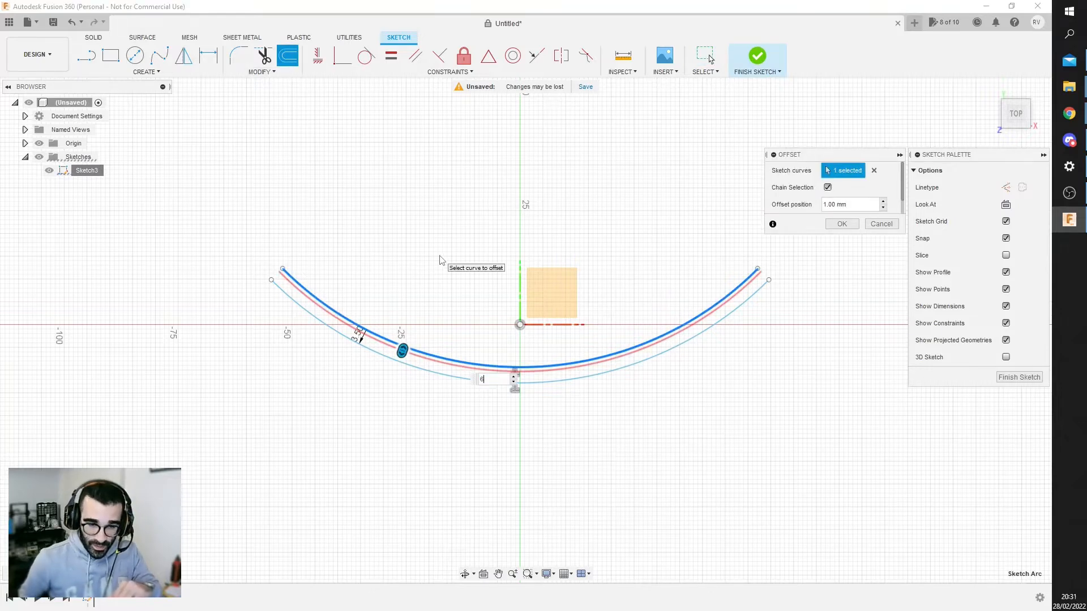
key(Return)
Step: Offset the original traced arc 3 mm toward its inner, concave side
key(o)
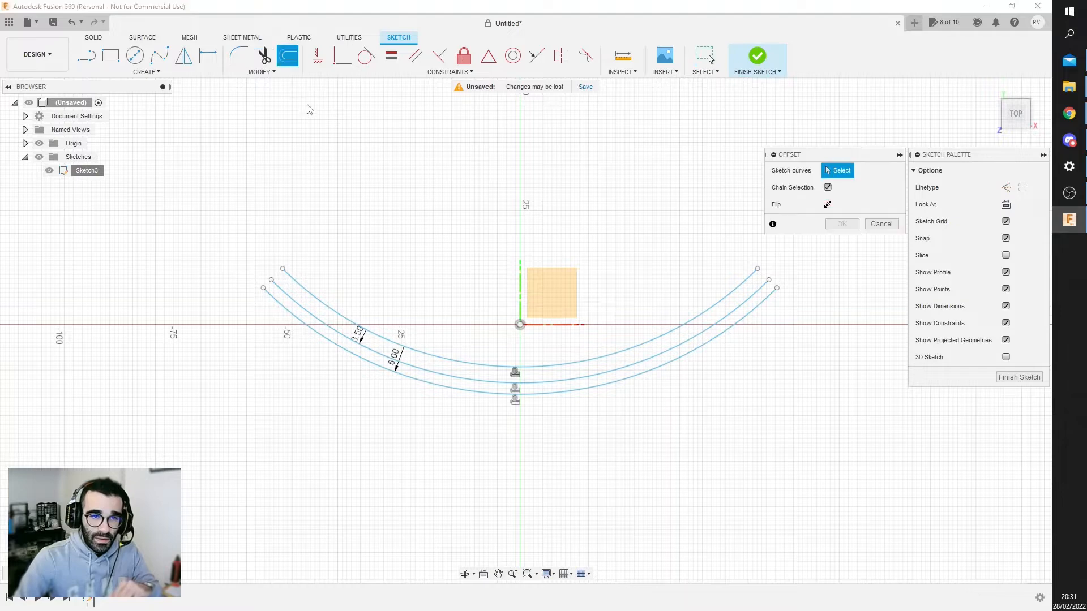
click(347, 315)
text(-)
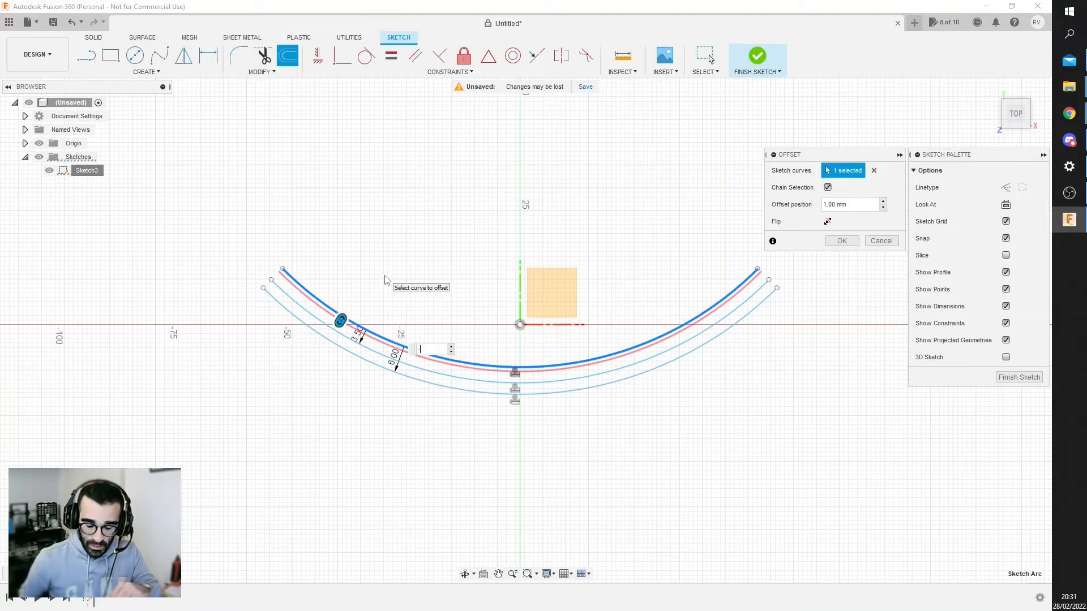
text(3)
key(Return)
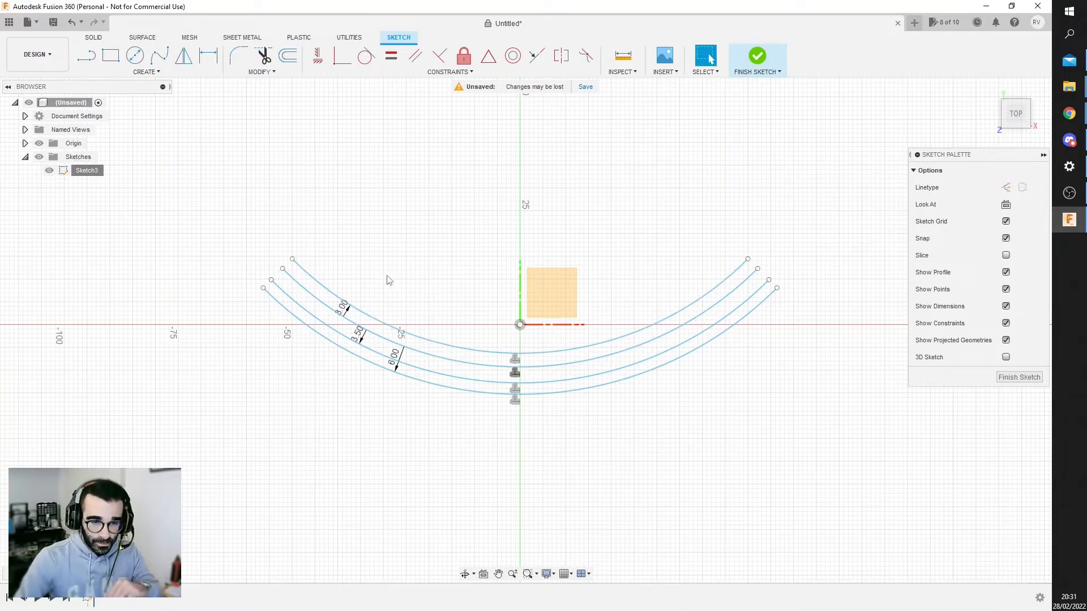
Step: Close both ends of the four concentric arcs with straight lines joining their neighbouring endpoints
mouse_move(477, 322)
middle_down()
mouse_move(396, 342)
mouse_move(395, 333)
mouse_move(436, 335)
middle_up()
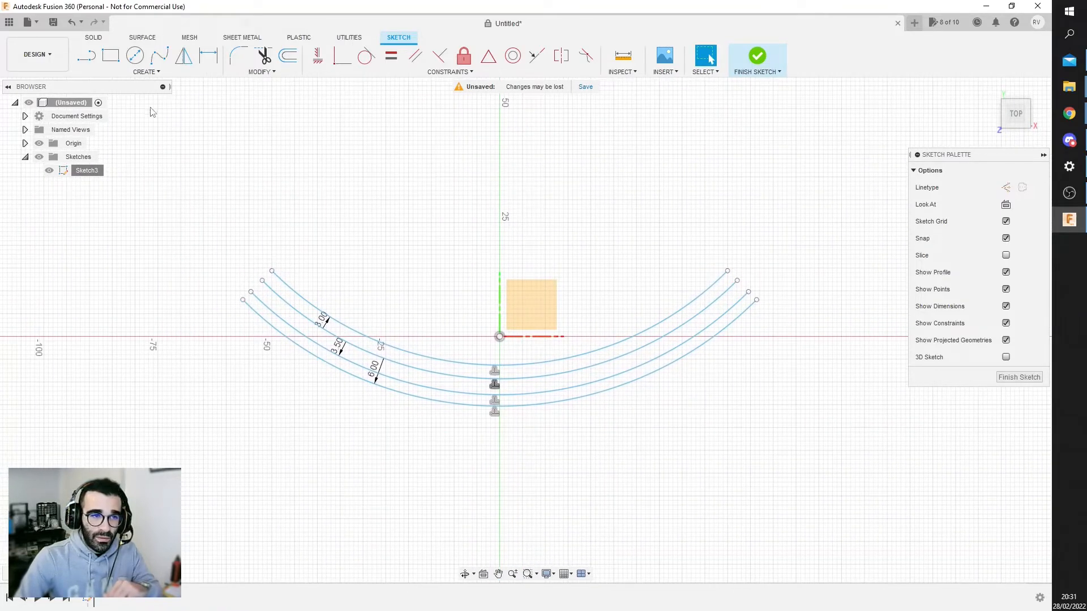
click(89, 60)
click(251, 292)
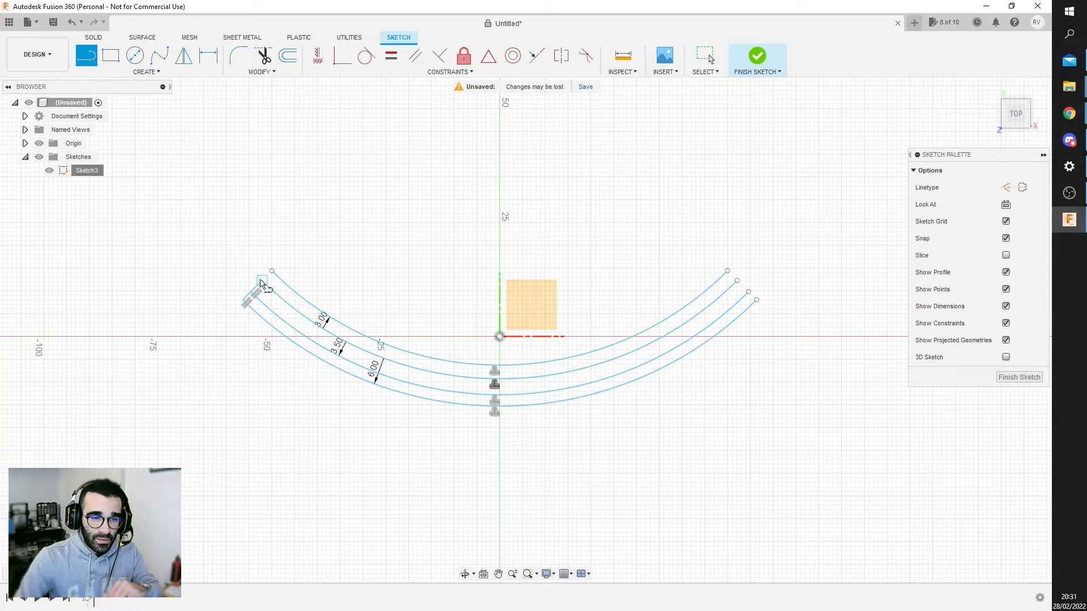
click(272, 272)
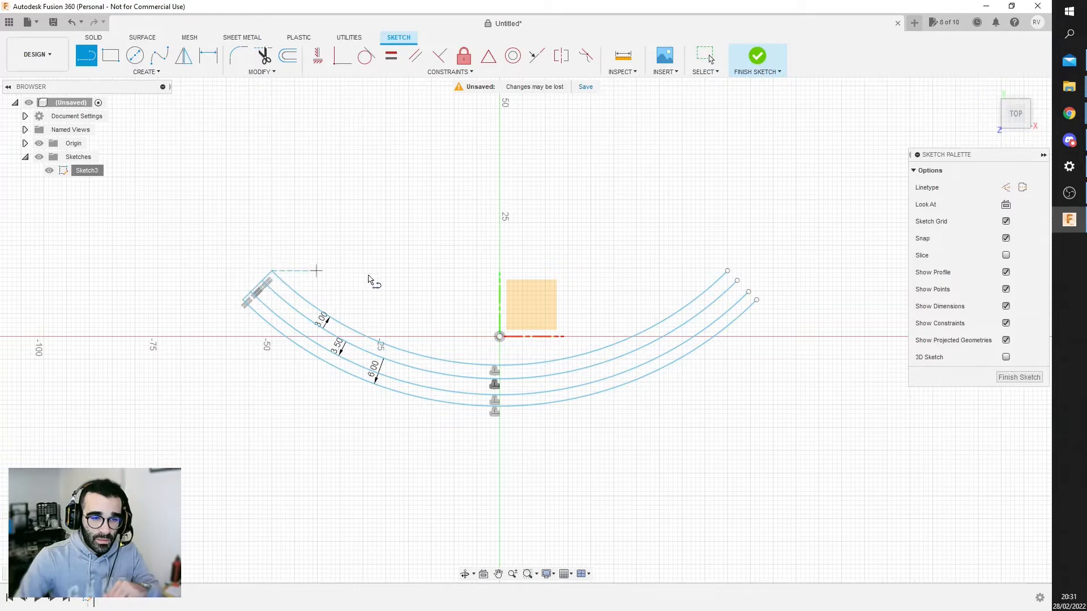
click(727, 271)
click(737, 281)
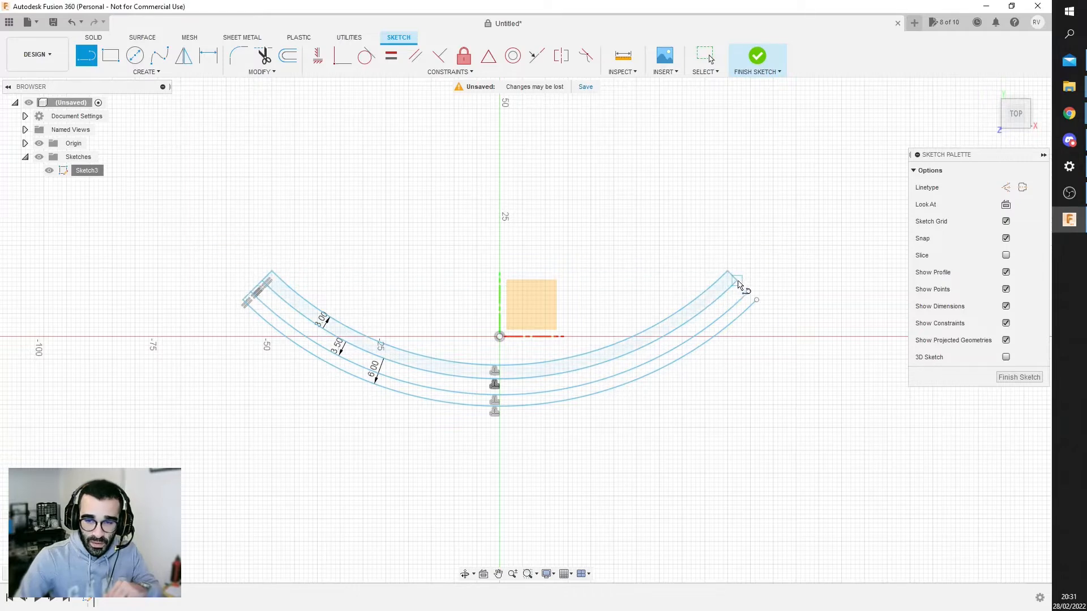
click(746, 289)
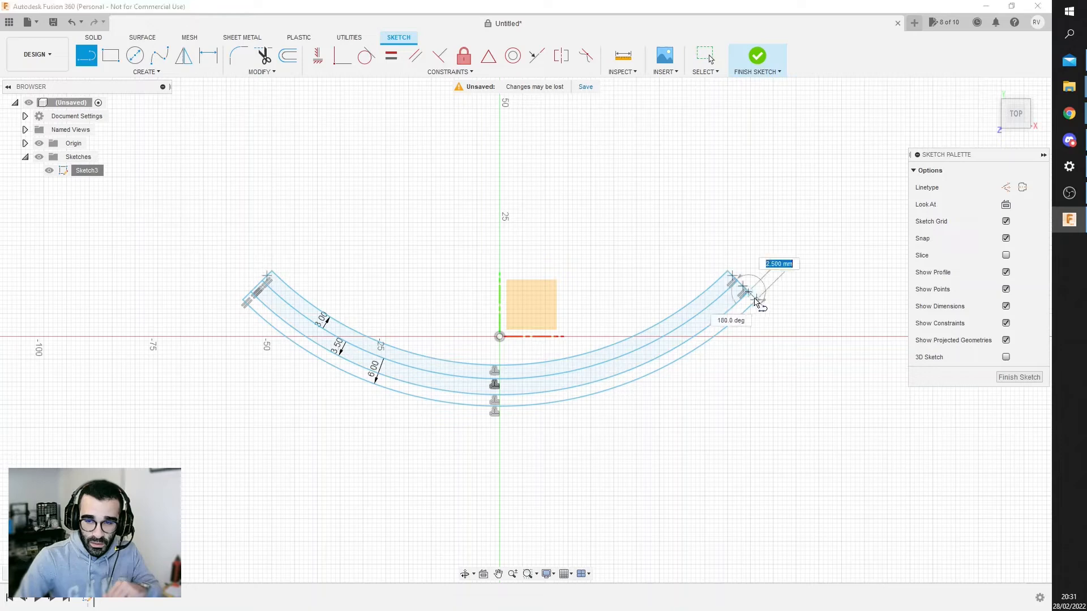
click(756, 300)
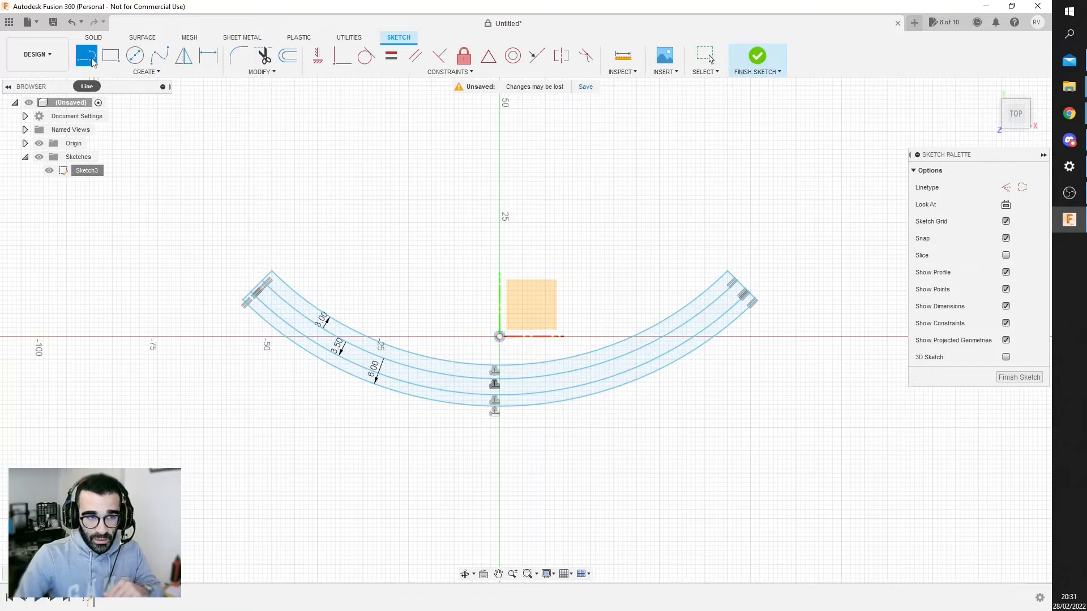
Step: Draw a 10 mm horizontal line from the origin in the positive X direction
click(499, 336)
text(10)
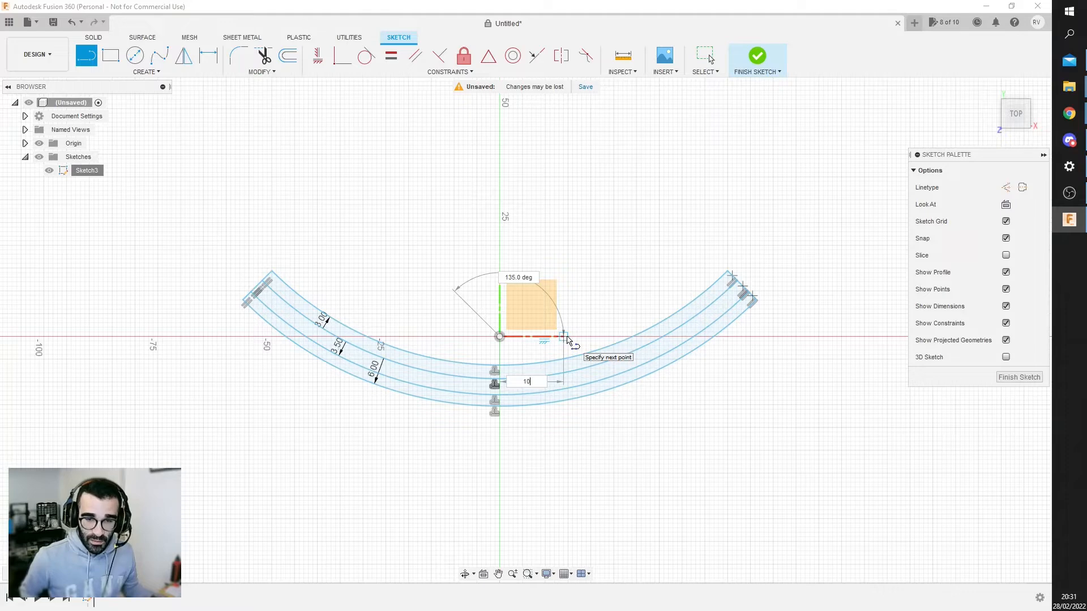
key(Return)
key(Escape)
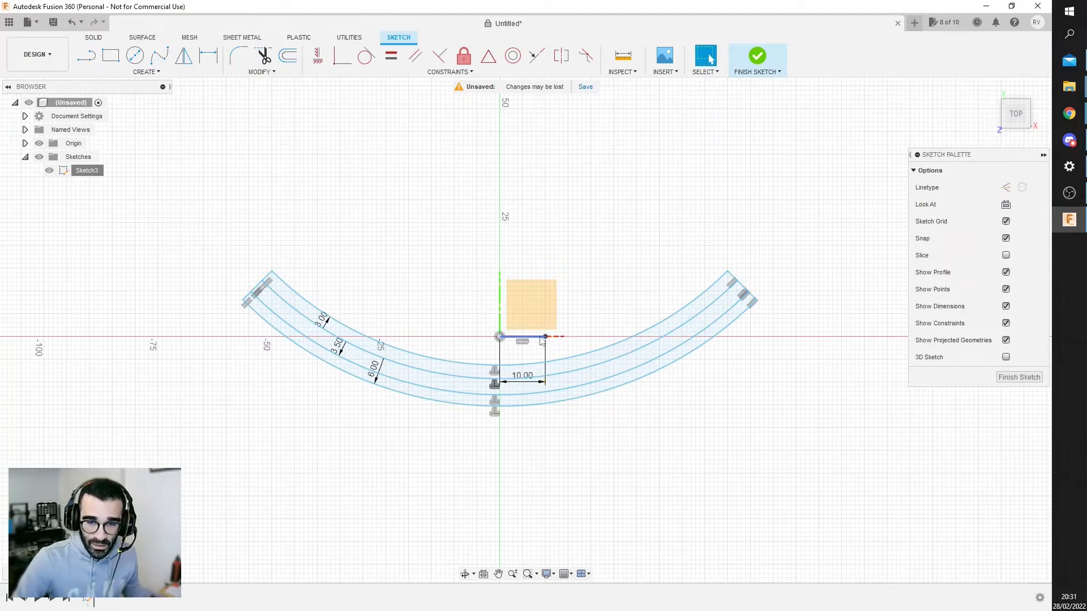
Step: Convert the 10 mm horizontal line at the origin to construction geometry
click(535, 337)
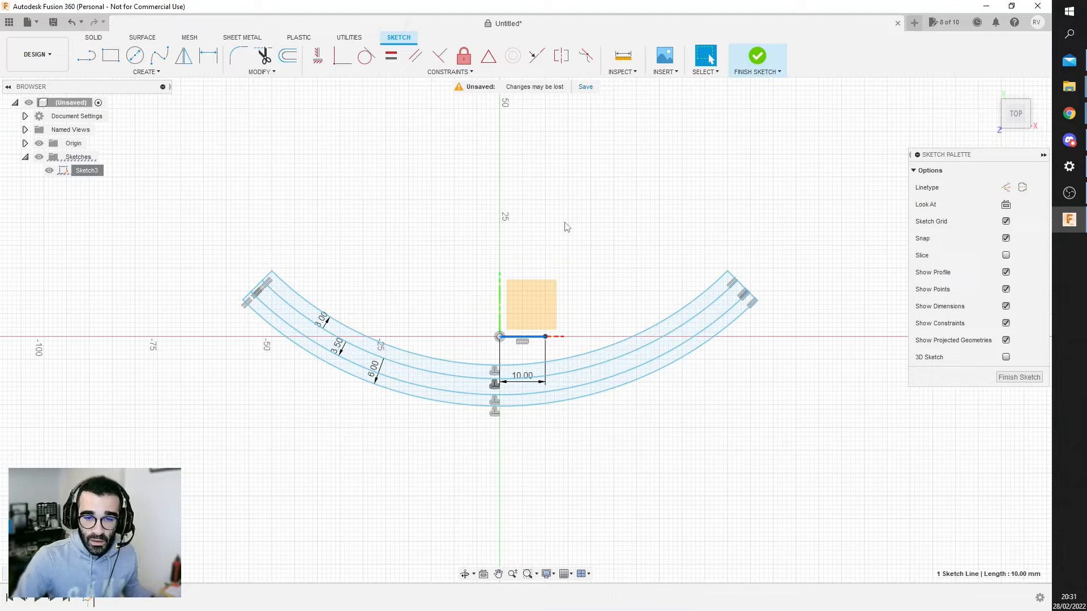
right_click(535, 343)
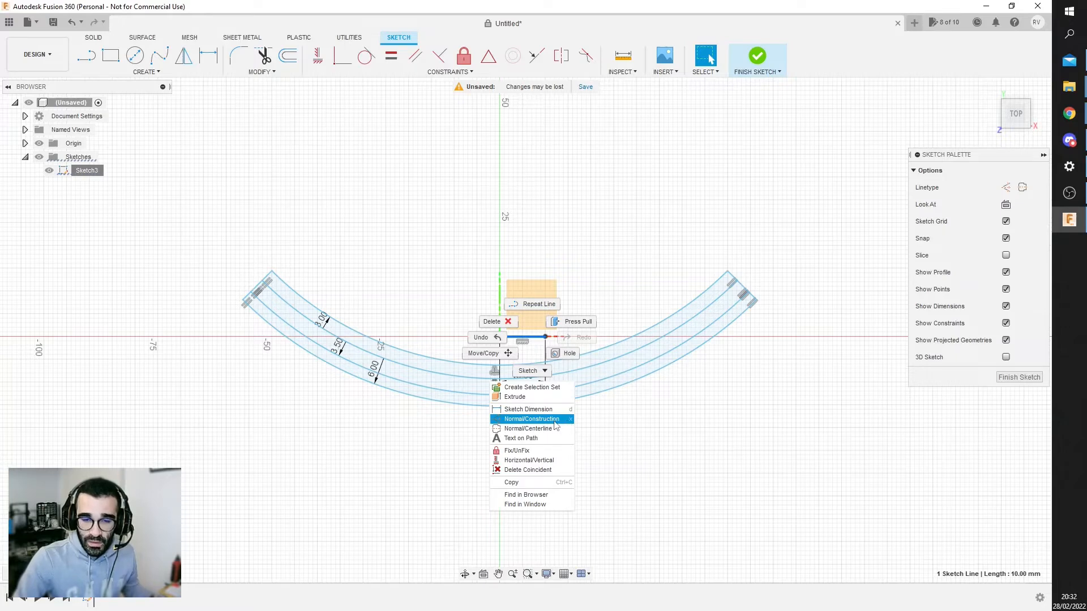
click(601, 210)
click(596, 291)
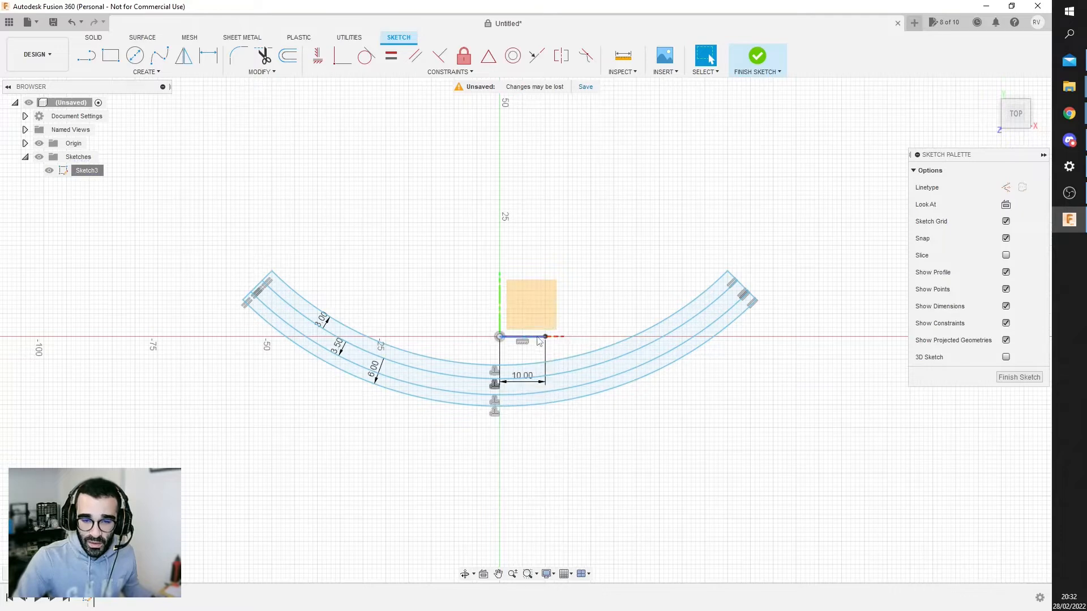
click(539, 339)
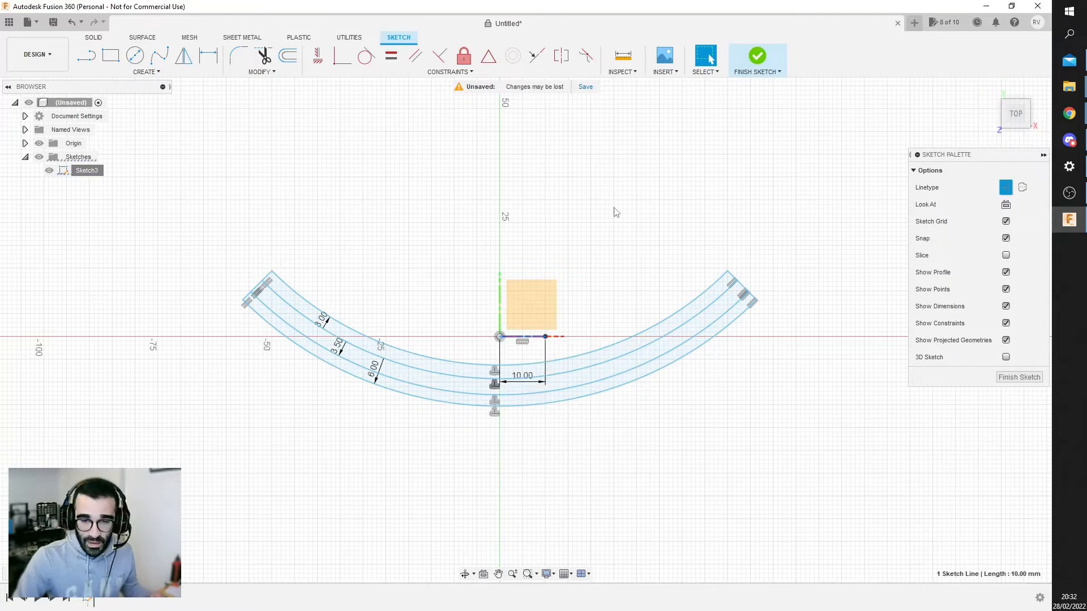
Step: Draw a matching 10 mm horizontal line from the origin in the negative X direction and make it construction geometry
click(86, 55)
click(501, 337)
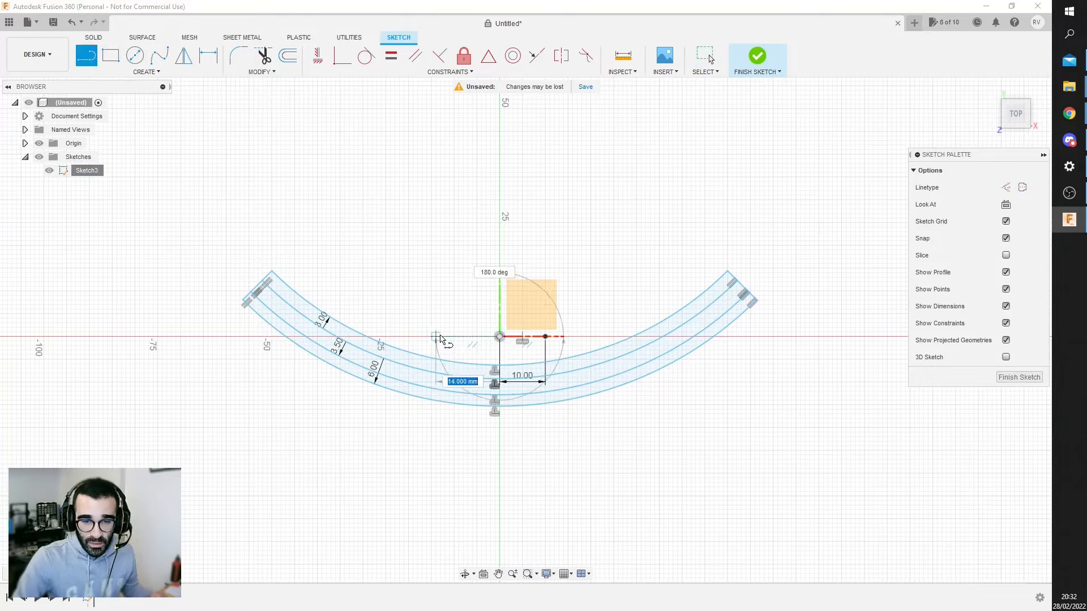
key(Return)
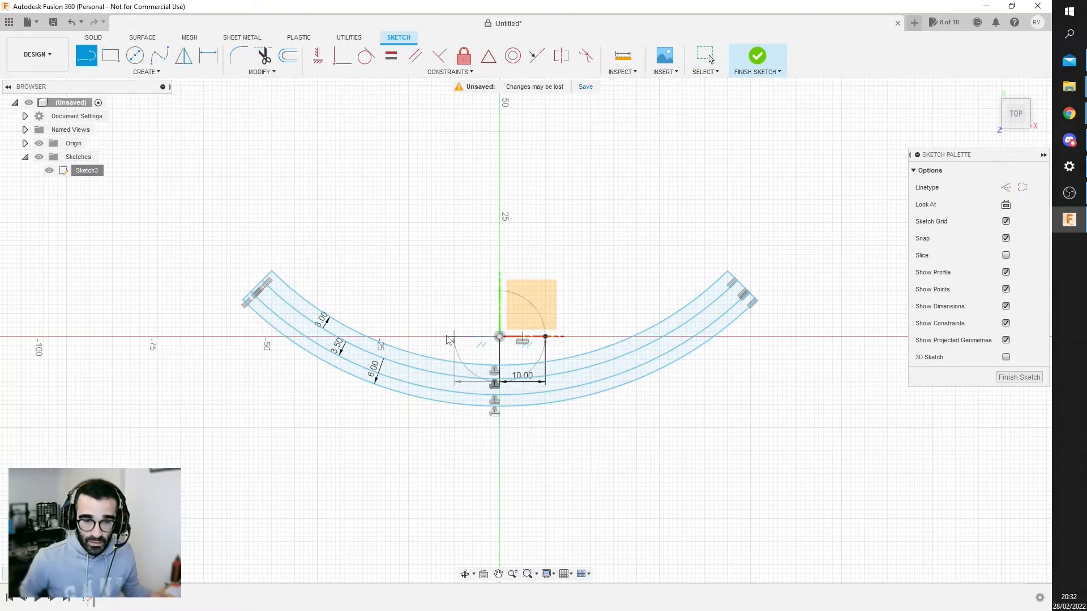
key(Escape)
click(466, 338)
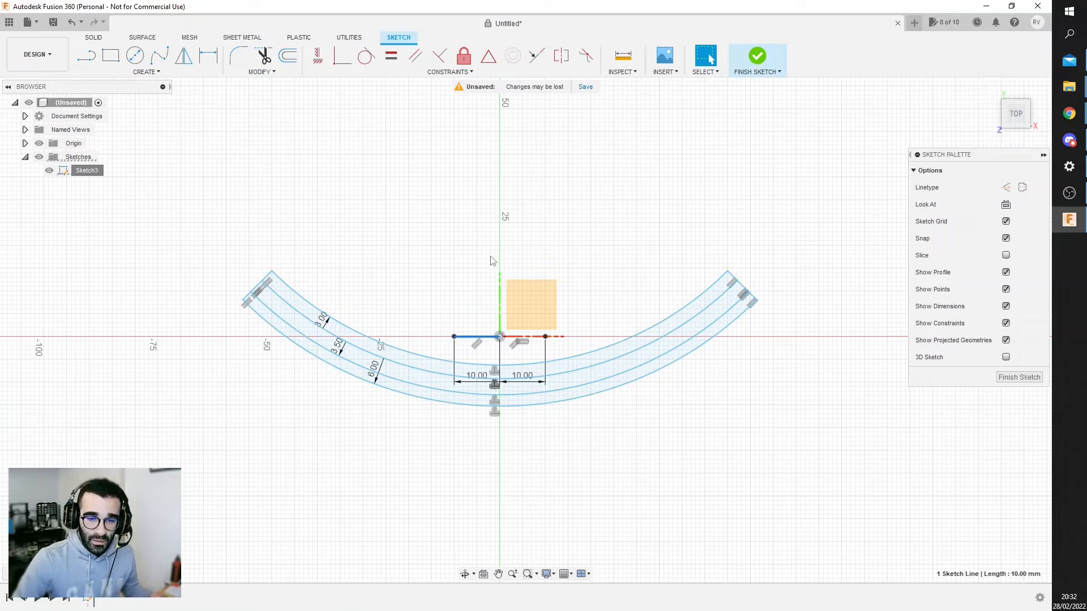
key(x)
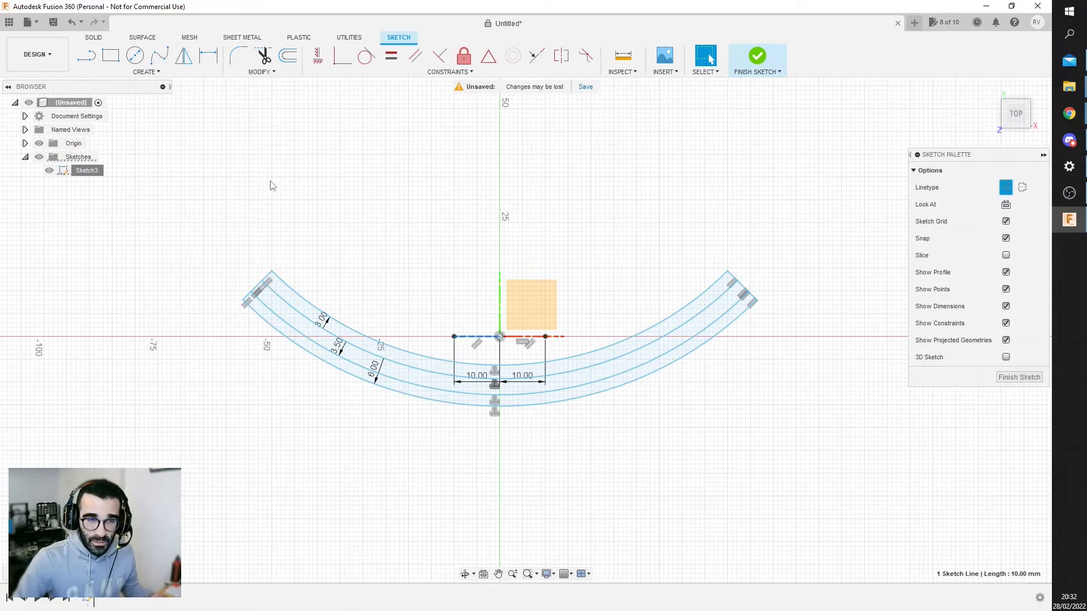
Step: Draw a 40 mm vertical line upward from the origin and make it construction geometry
click(86, 54)
click(499, 336)
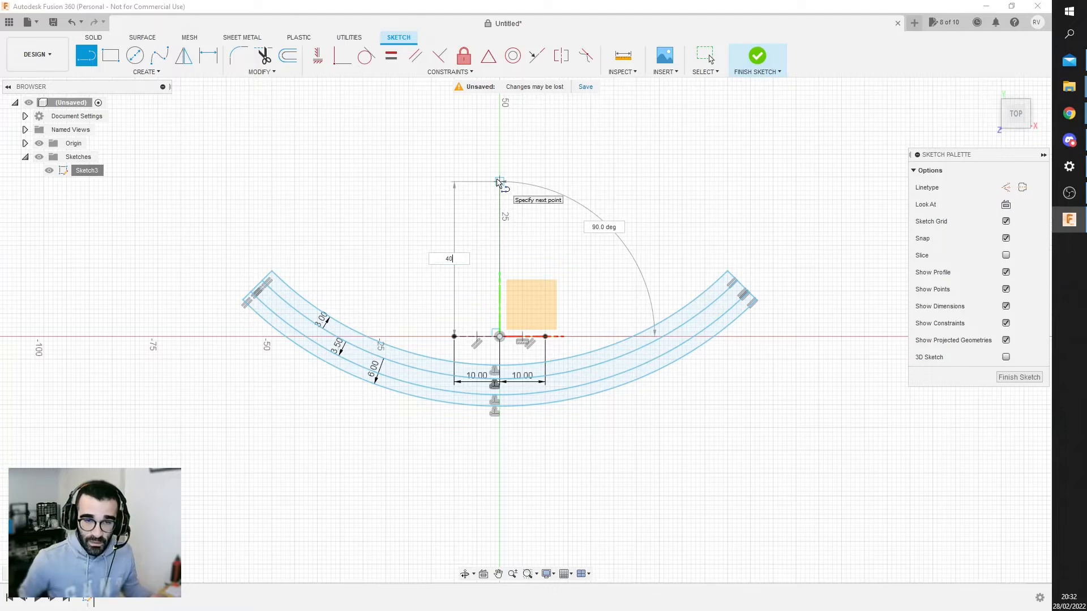
text(40)
key(Return)
key(Escape)
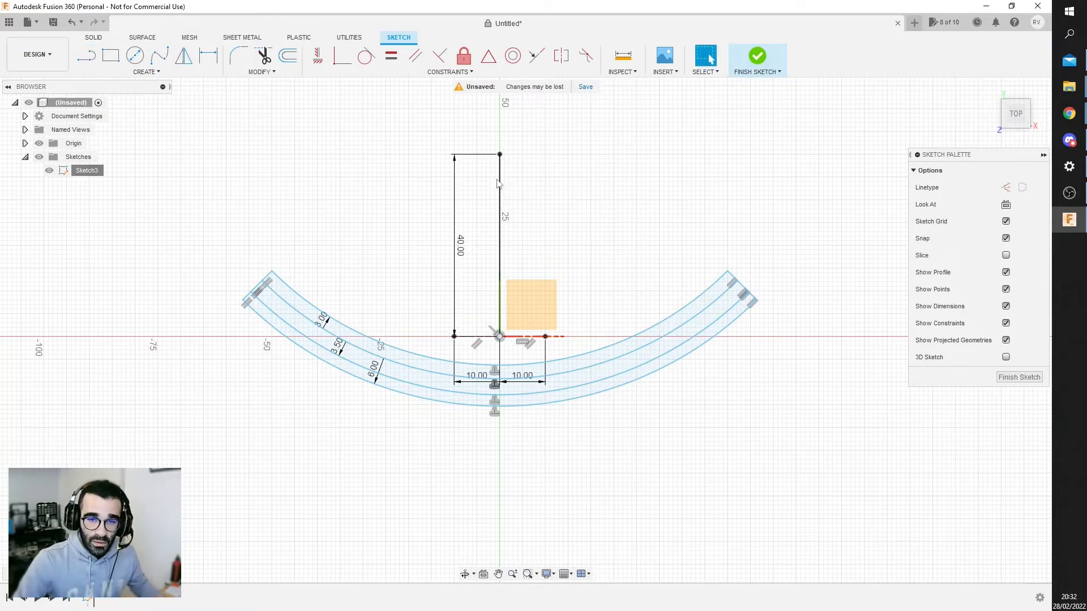
click(499, 183)
key(x)
key(Escape)
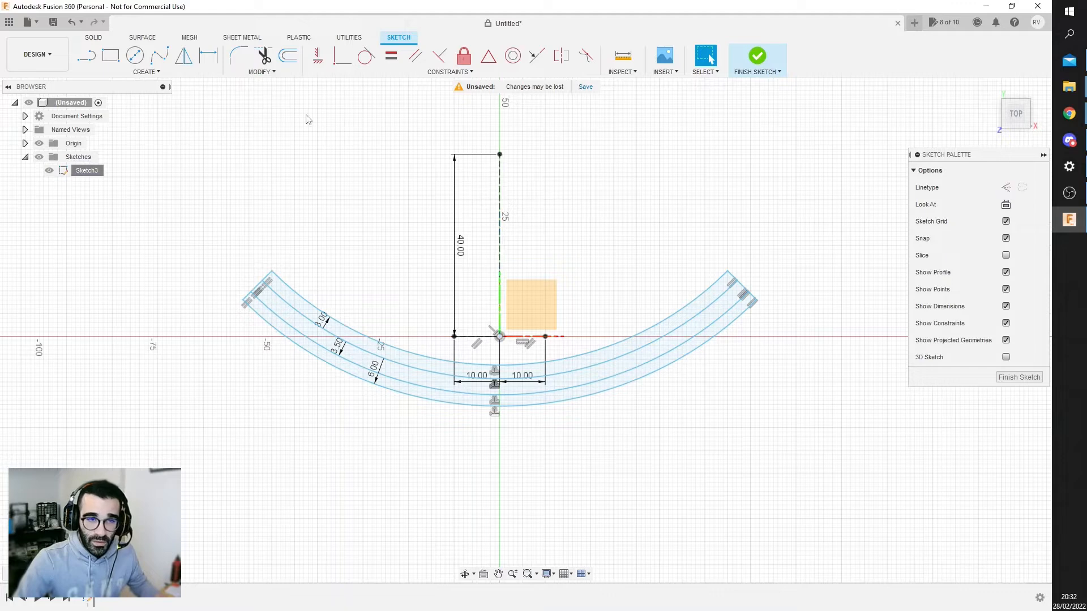
Step: Draw a 12 mm horizontal line from the upper end of the vertical construction line in the positive X direction
key(l)
click(500, 154)
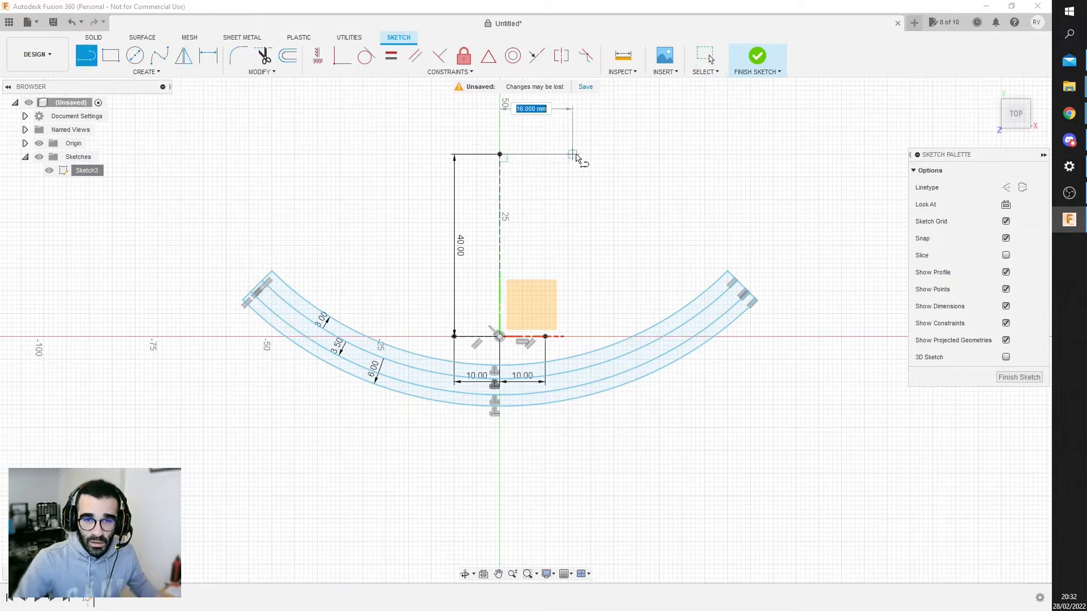
text(12)
key(Return)
key(Escape)
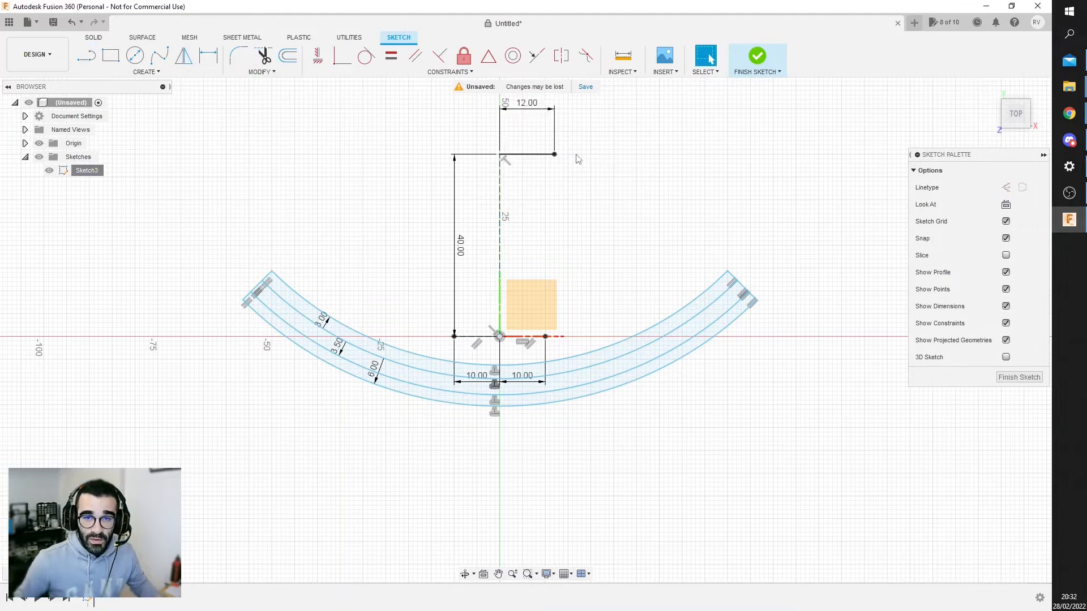
Step: Draw a 12 mm horizontal line from the upper end of the vertical construction line in the negative X direction
click(85, 57)
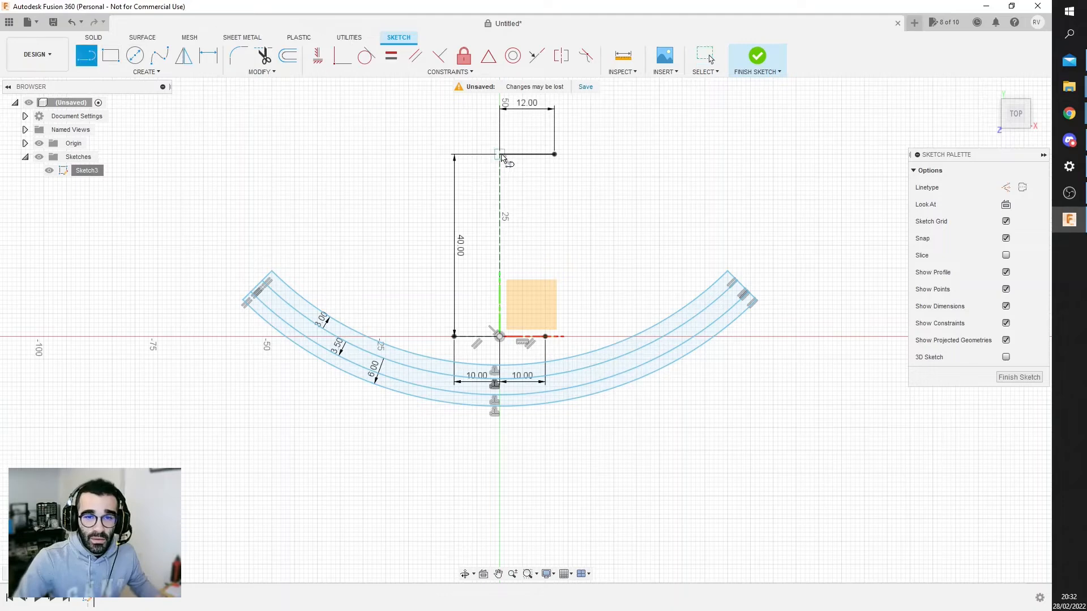
click(500, 155)
text(12)
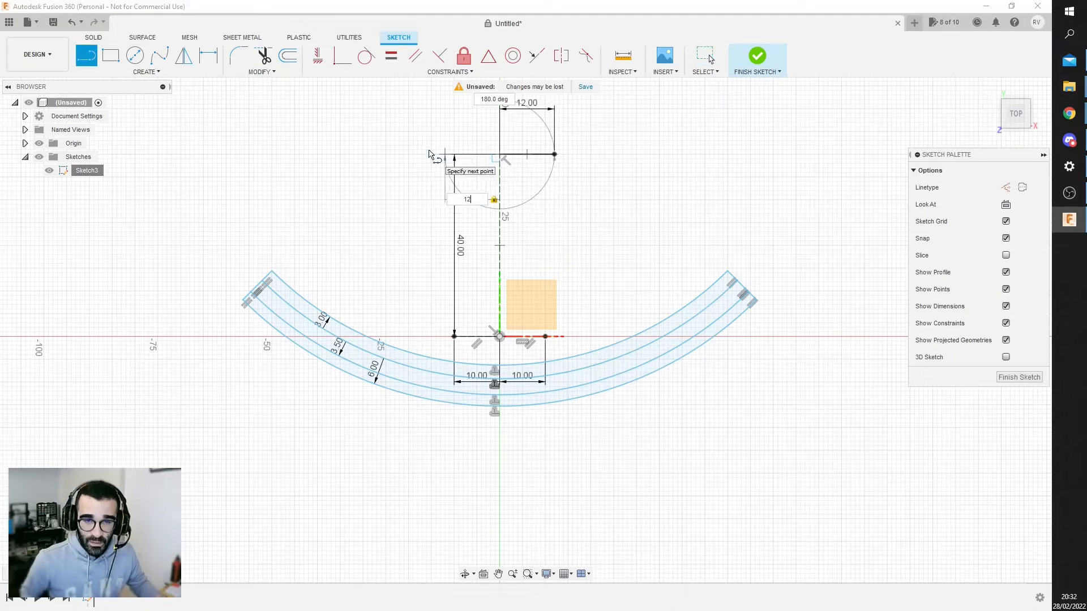
key(Return)
key(Escape)
Step: Convert the 12 mm horizontal lines at the upper end of the vertical line to construction geometry
click(474, 154)
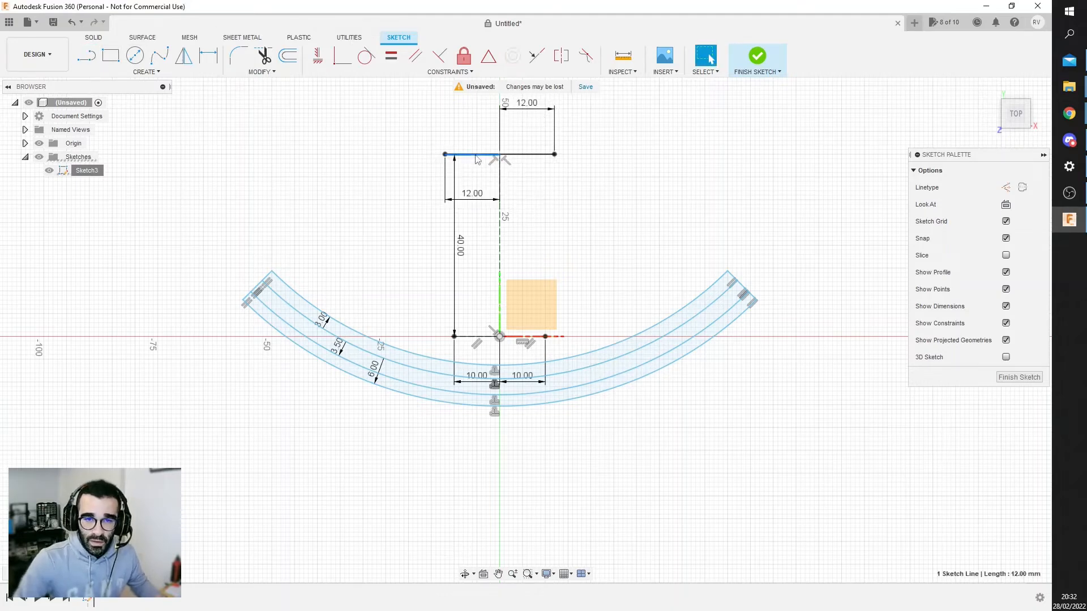
click(539, 154)
key(x)
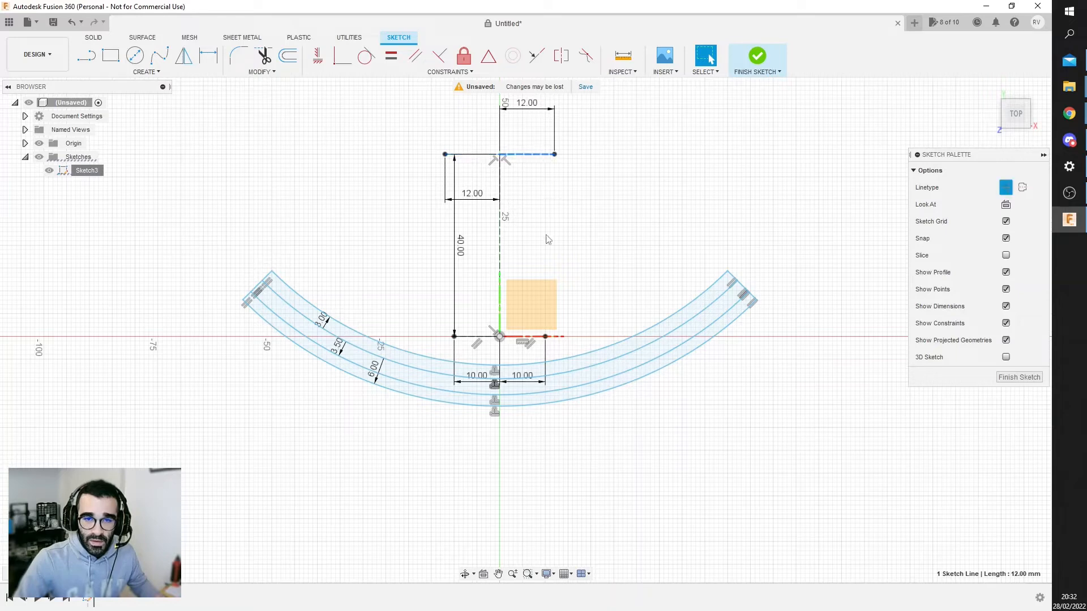
click(593, 230)
Step: Draw a closed trapezoid support outline through the endpoints of the 12 mm and 10 mm construction lines and the origin
click(90, 54)
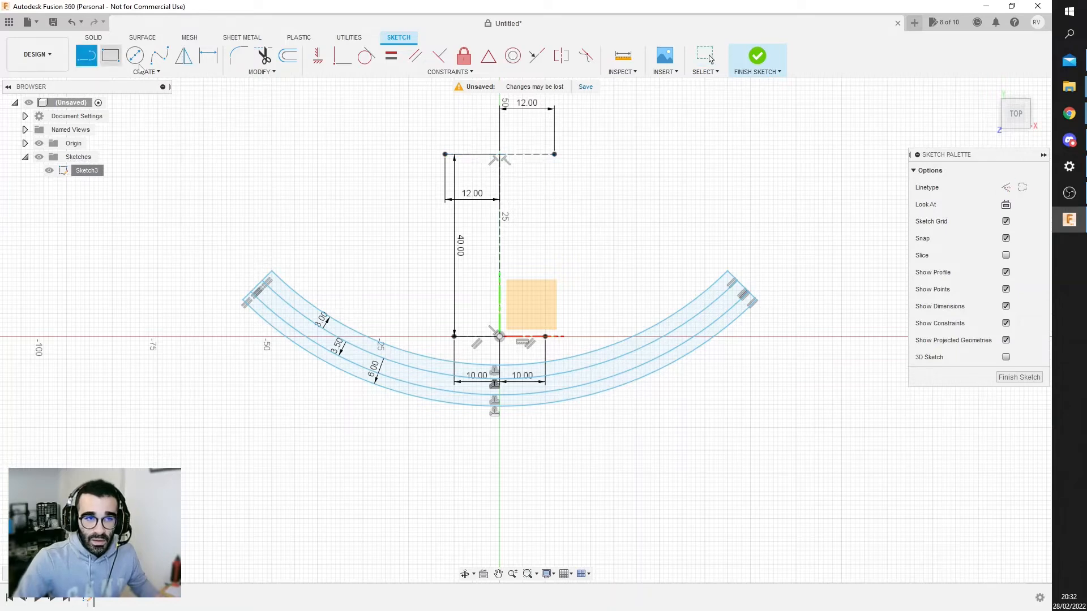
click(445, 154)
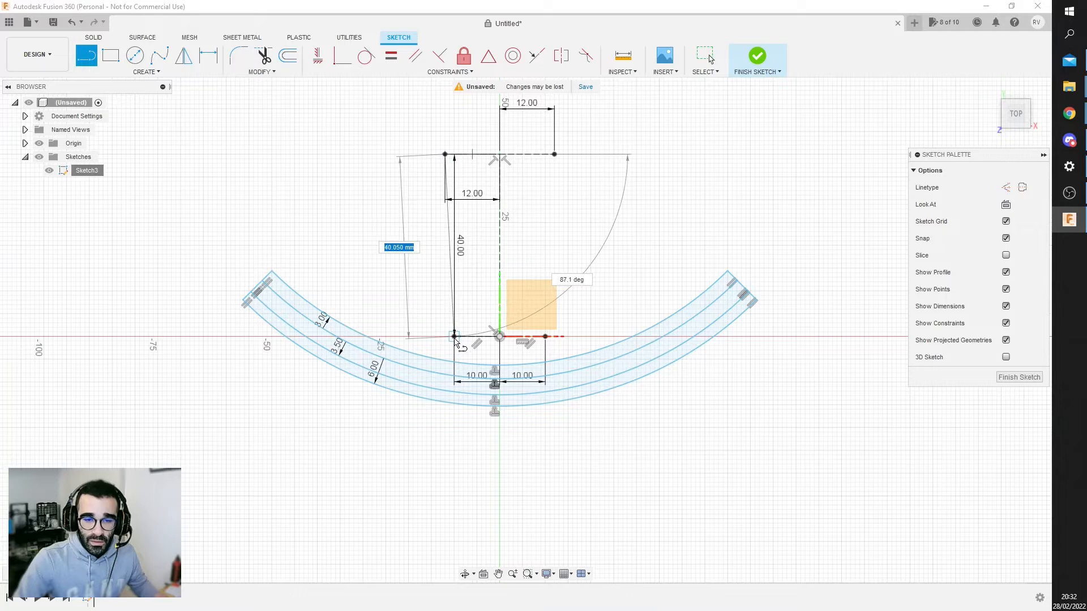
click(454, 337)
click(499, 336)
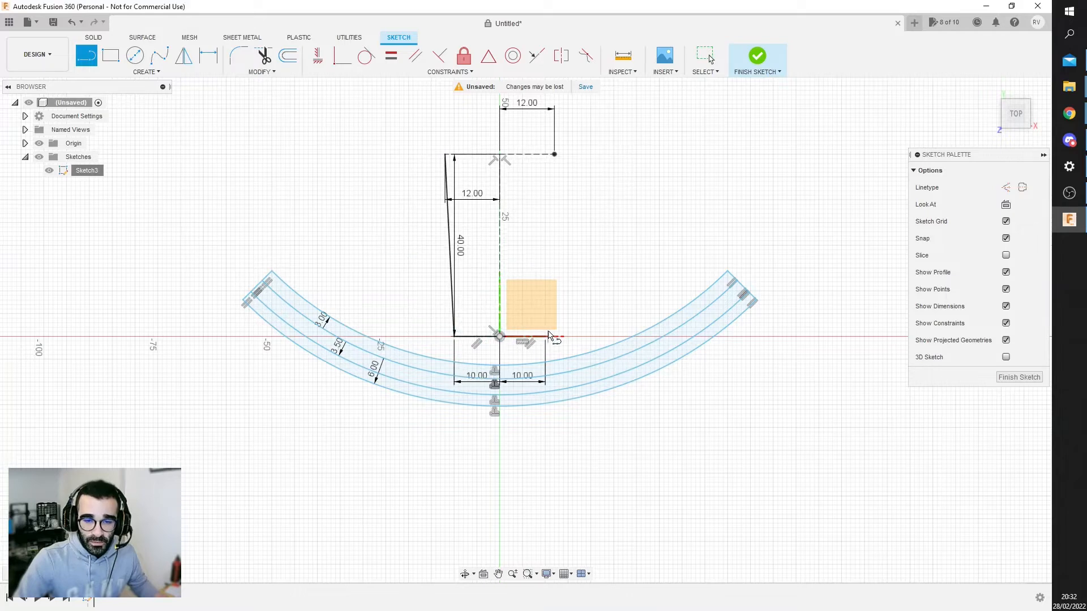
click(545, 336)
click(554, 154)
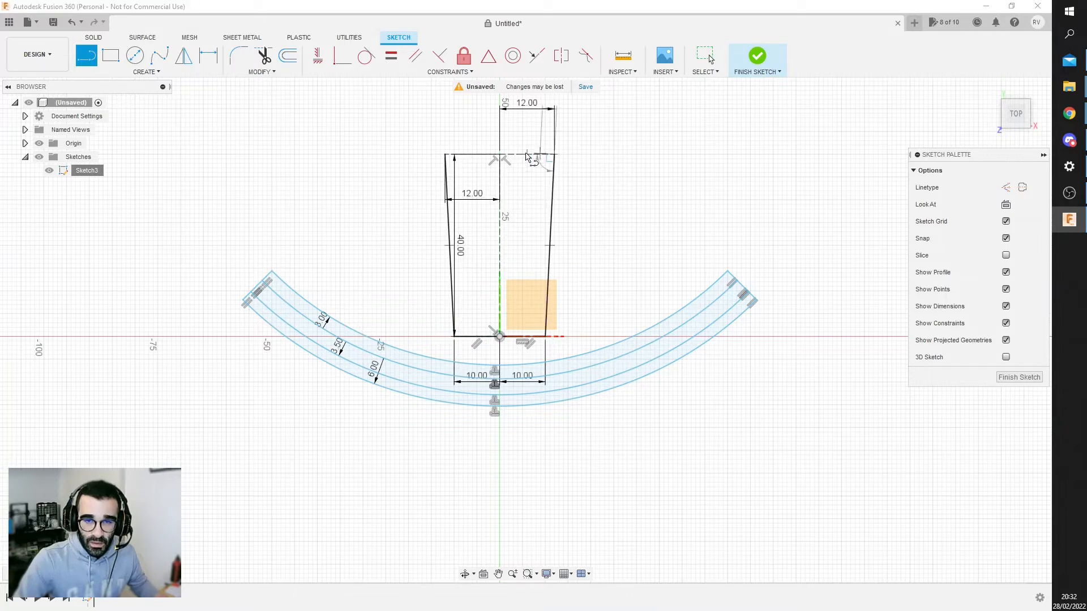
click(446, 155)
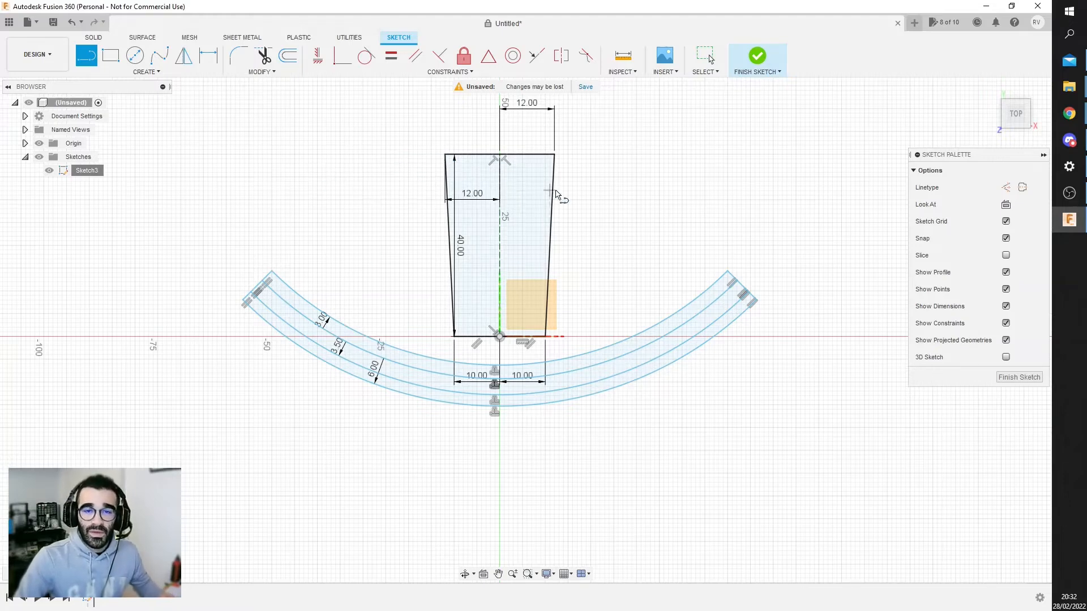
Step: Draw a 41 mm diameter circle centred on the vertical axis above the trapezoid, overlapping the trapezoid's upper edge
middle_drag(611, 193, 590, 317)
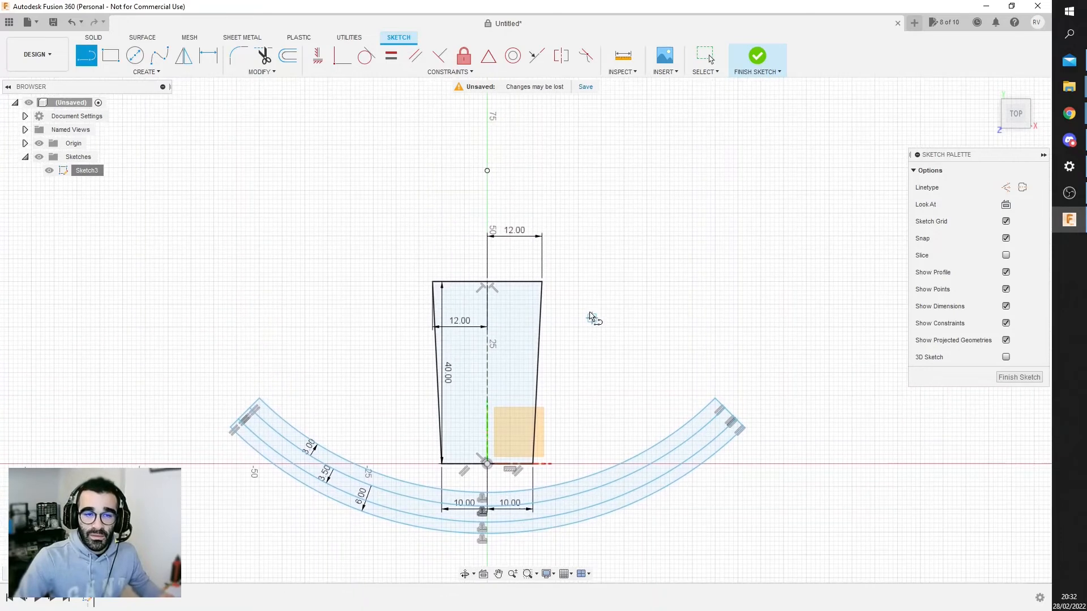
click(134, 54)
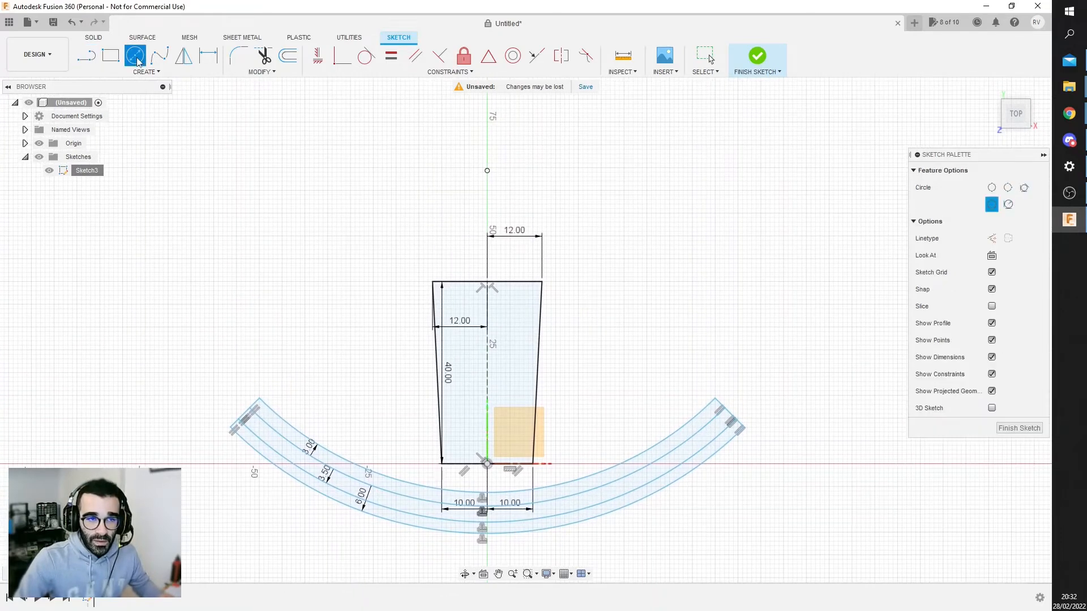
click(487, 205)
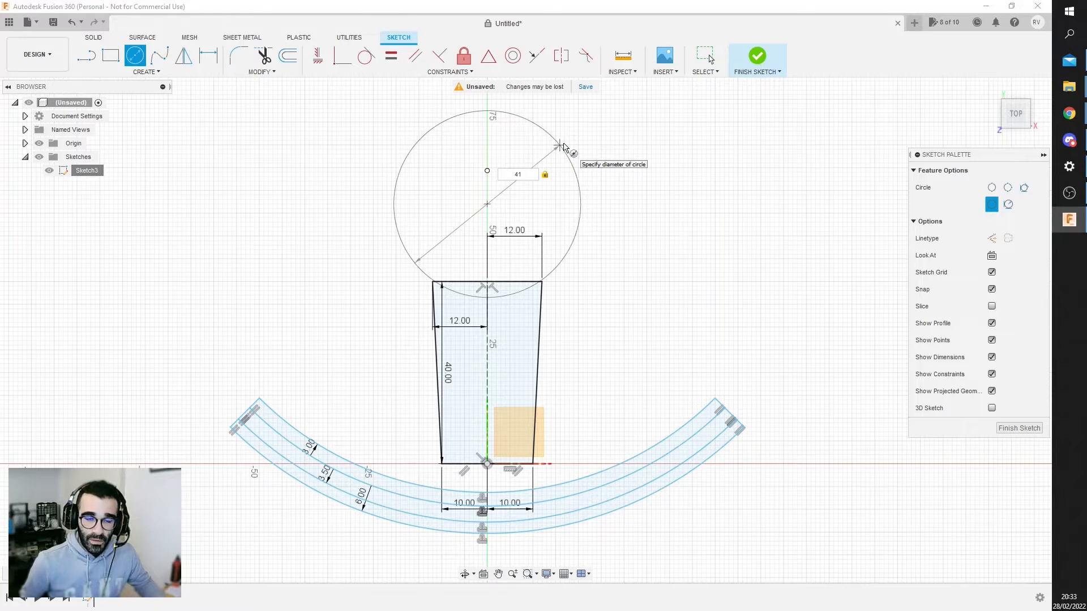
key(Return)
key(Escape)
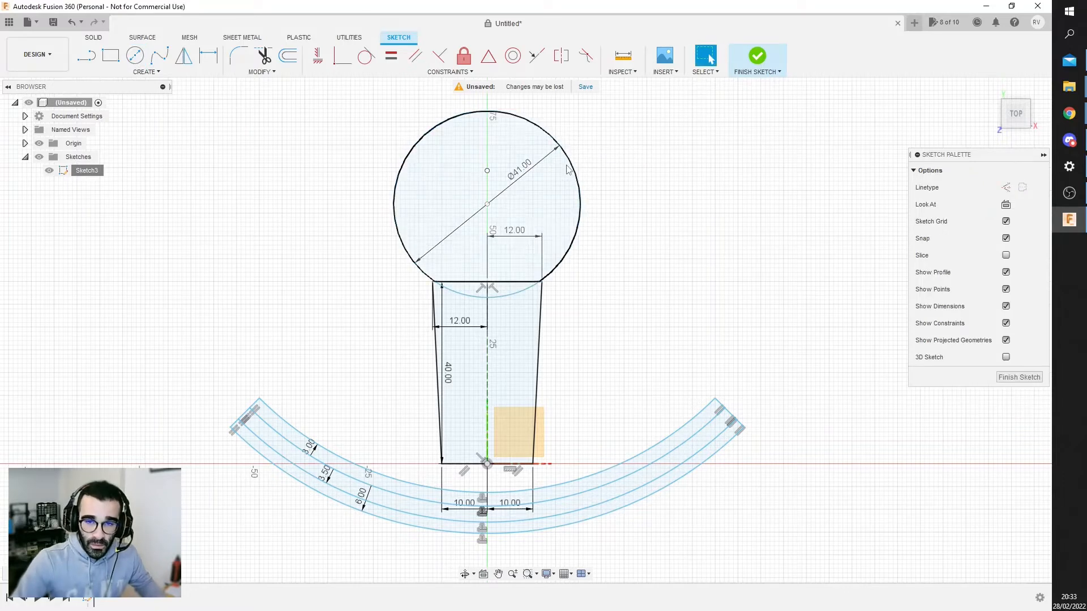
mouse_move(575, 170)
mouse_down()
mouse_move(589, 187)
mouse_move(576, 155)
mouse_move(611, 167)
mouse_move(575, 173)
mouse_move(569, 133)
mouse_move(574, 174)
mouse_move(609, 163)
mouse_move(584, 166)
mouse_up()
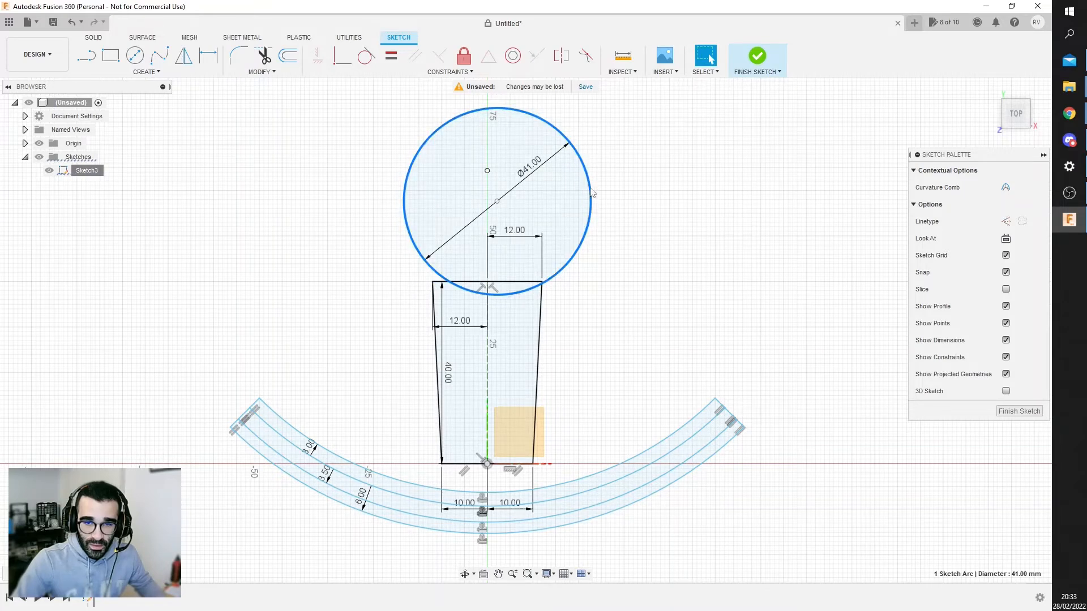
drag(592, 192, 582, 199)
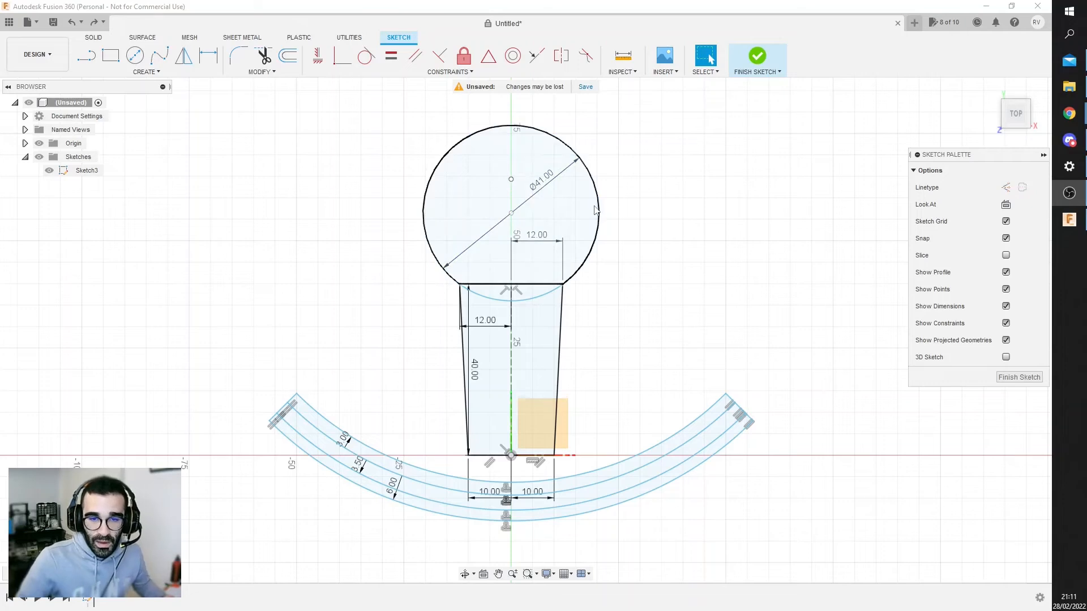
Step: Offset the 41 mm circle outward by 1 mm
click(287, 55)
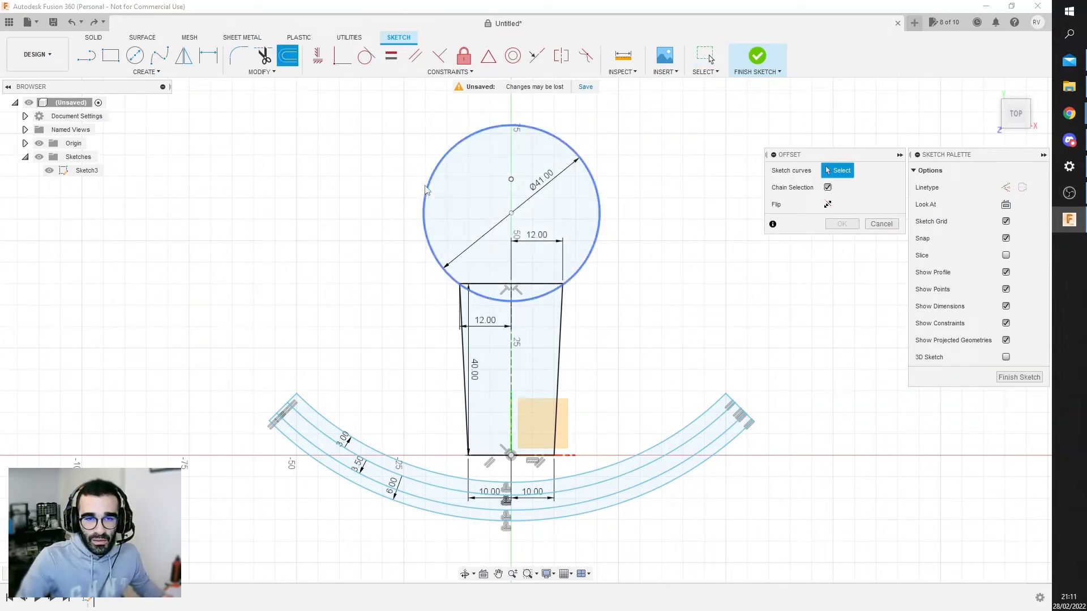
click(424, 193)
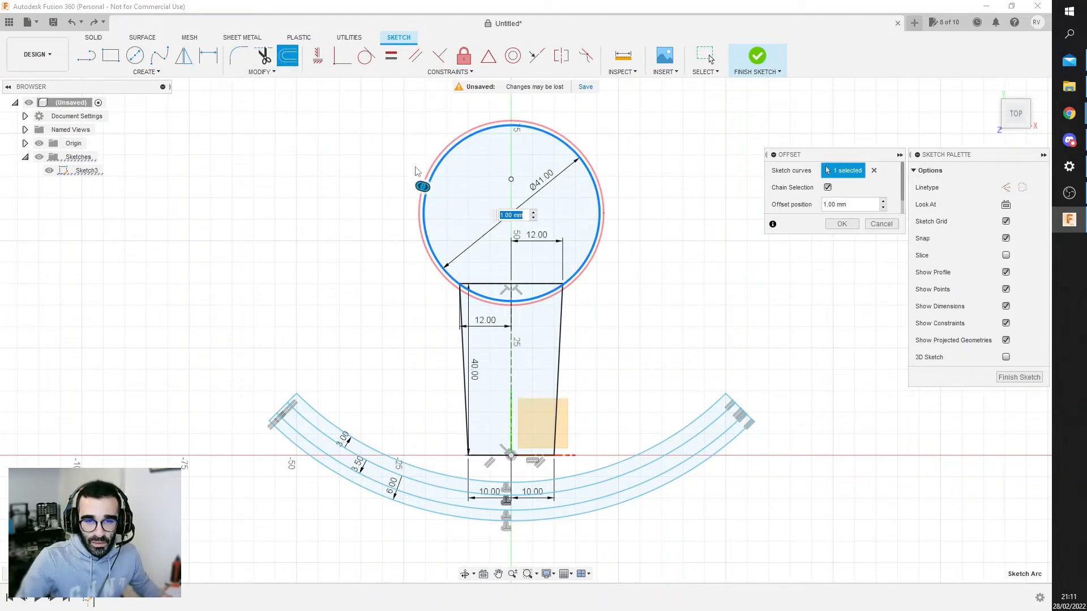
key(Return)
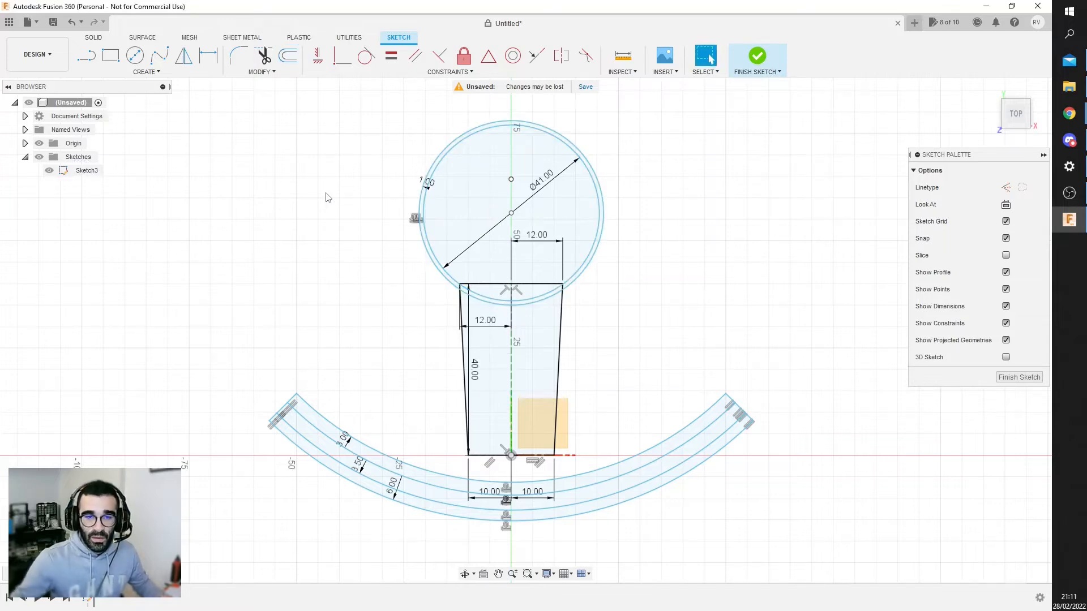
Step: Move the whole set of lithophane arcs 7 mm in the positive Y direction onto the trapezoid's lower edge and finish the sketch
drag(731, 484, 673, 362)
right_click(684, 456)
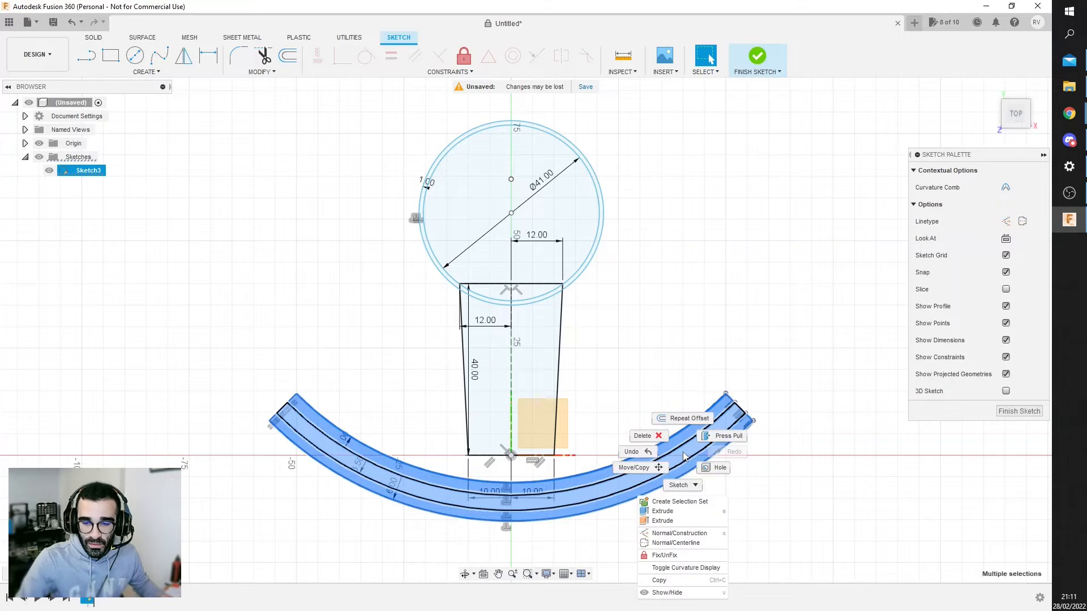
click(639, 470)
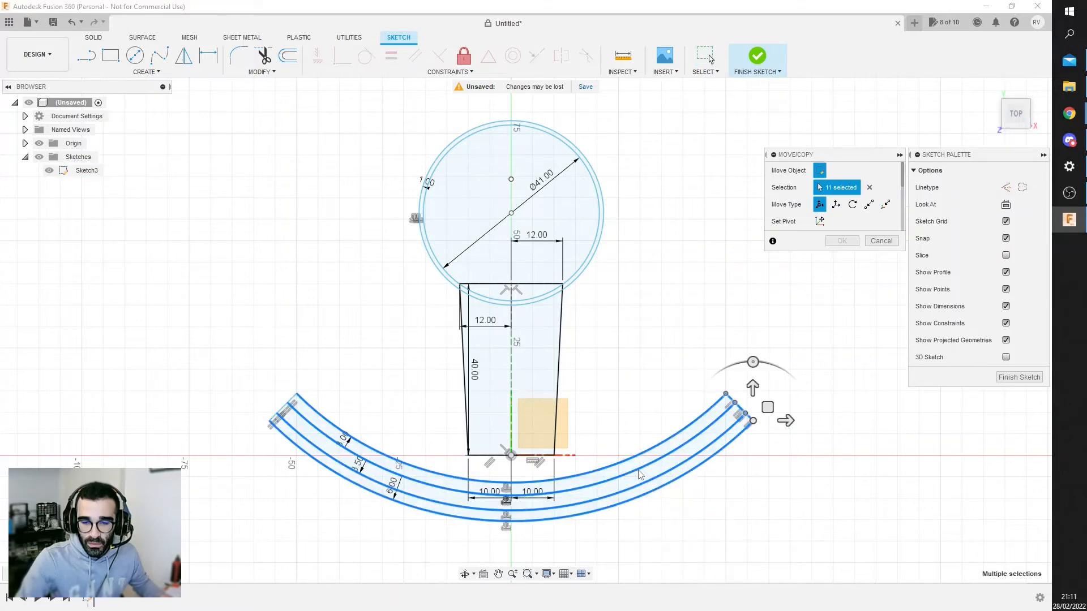
scroll(515, 493, up, 2)
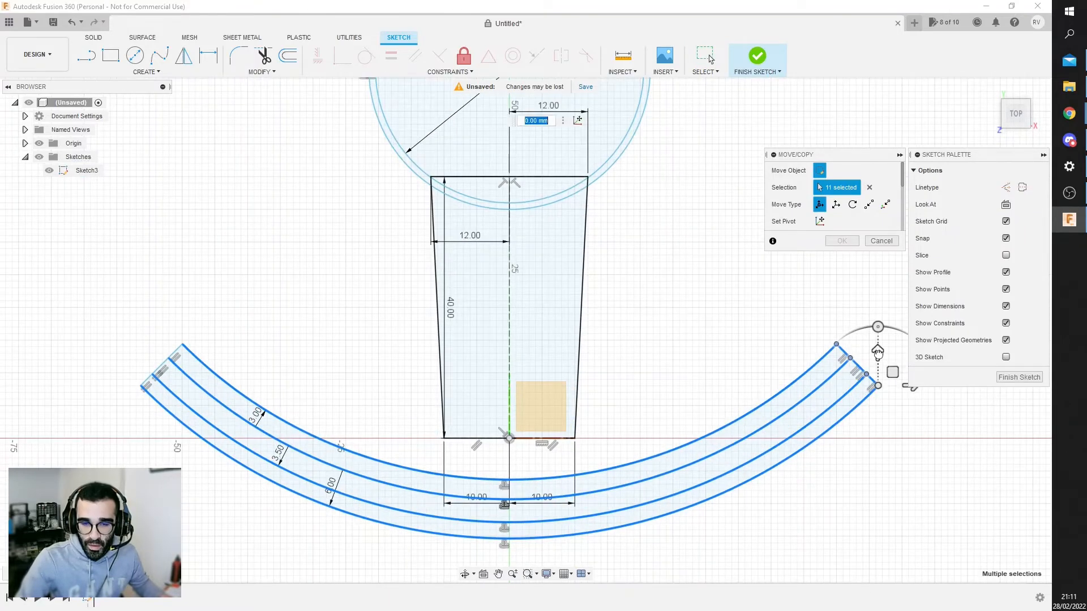
drag(878, 351, 878, 307)
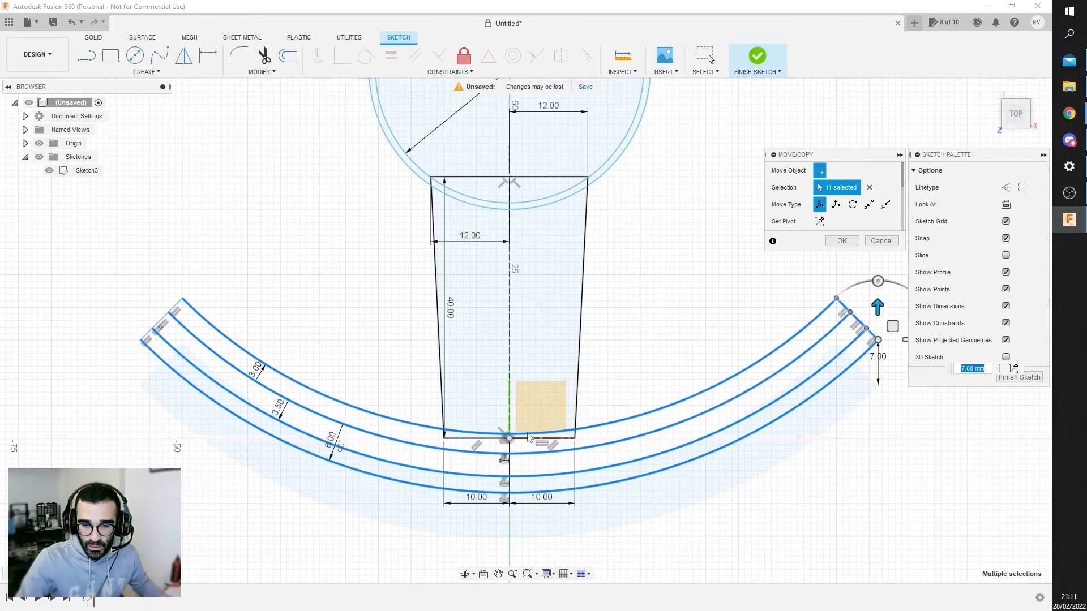
click(842, 242)
click(1019, 377)
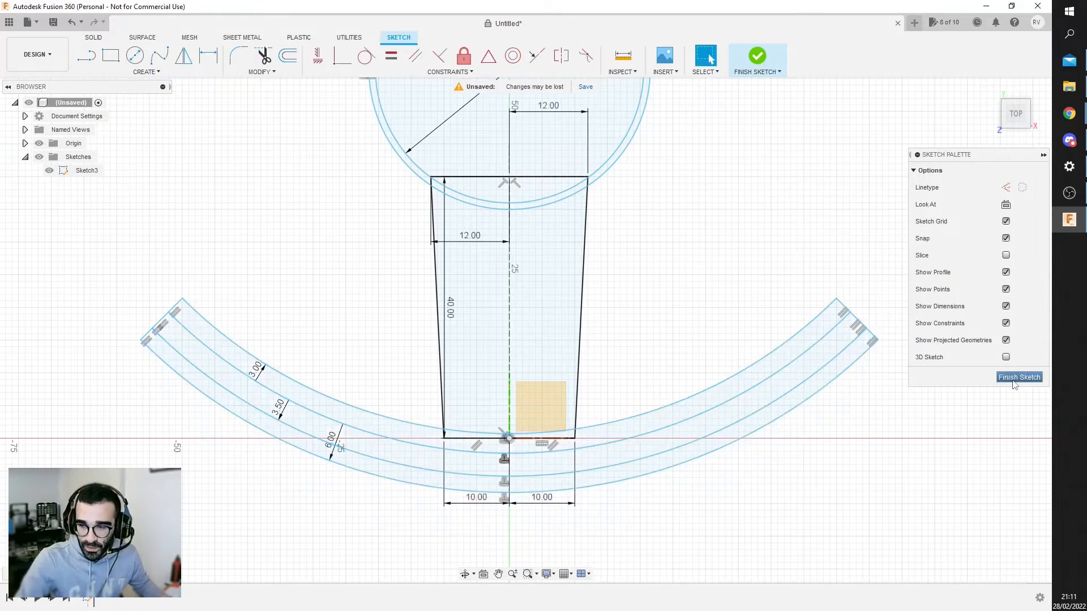
Step: Start an extrusion and select the three curved bands of the lithophane arc as profiles
scroll(834, 236, down, 3)
mouse_move(834, 236)
middle_down()
mouse_move(742, 282)
mouse_move(704, 357)
middle_up()
scroll(704, 357, up, 1)
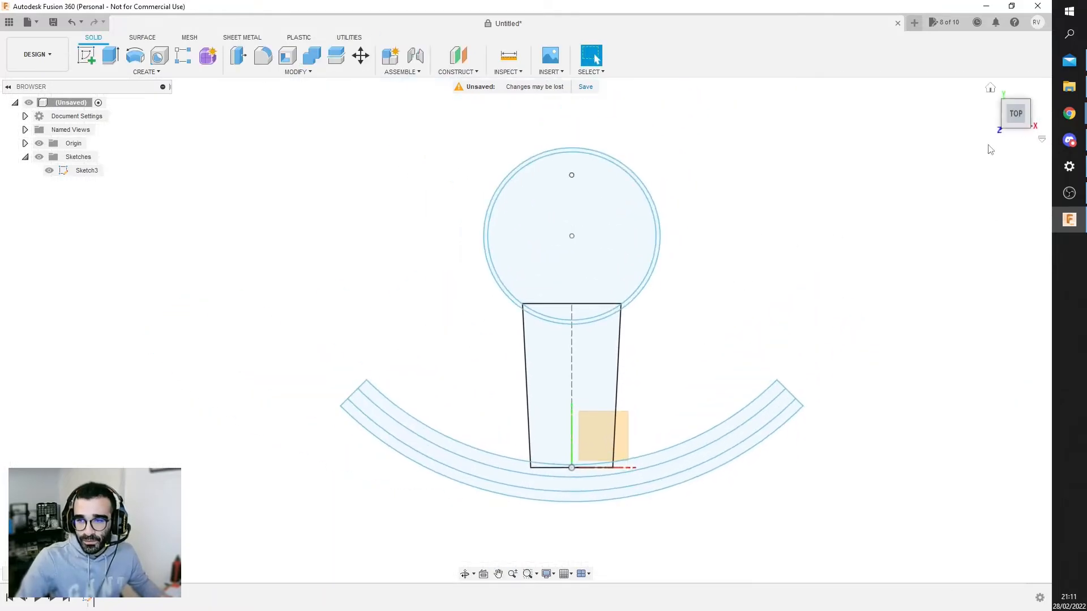
drag(1015, 119, 1040, 74)
middle_drag(751, 215, 722, 249)
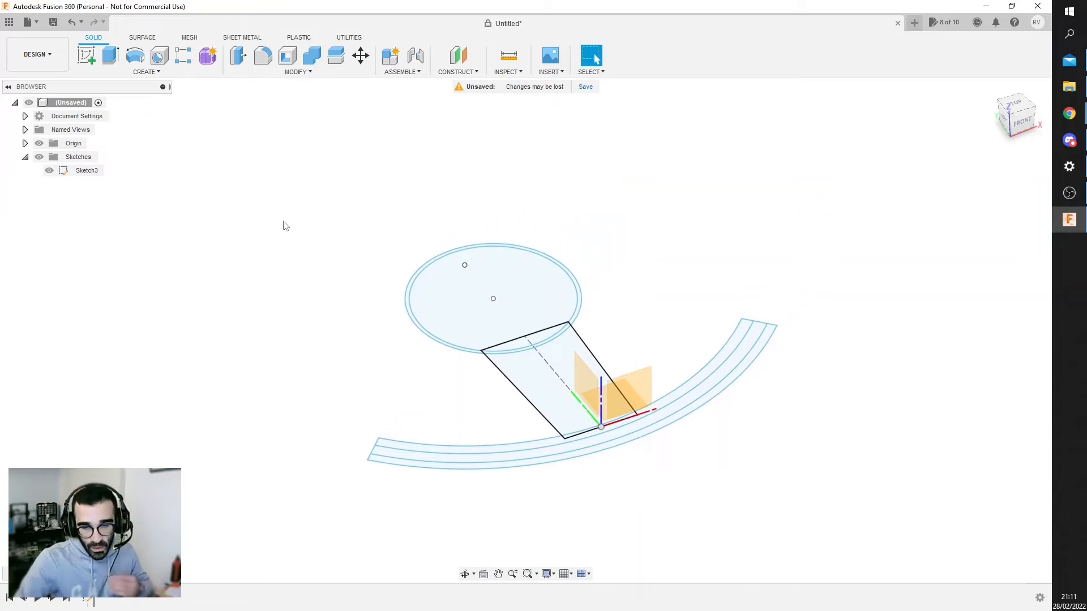
click(111, 60)
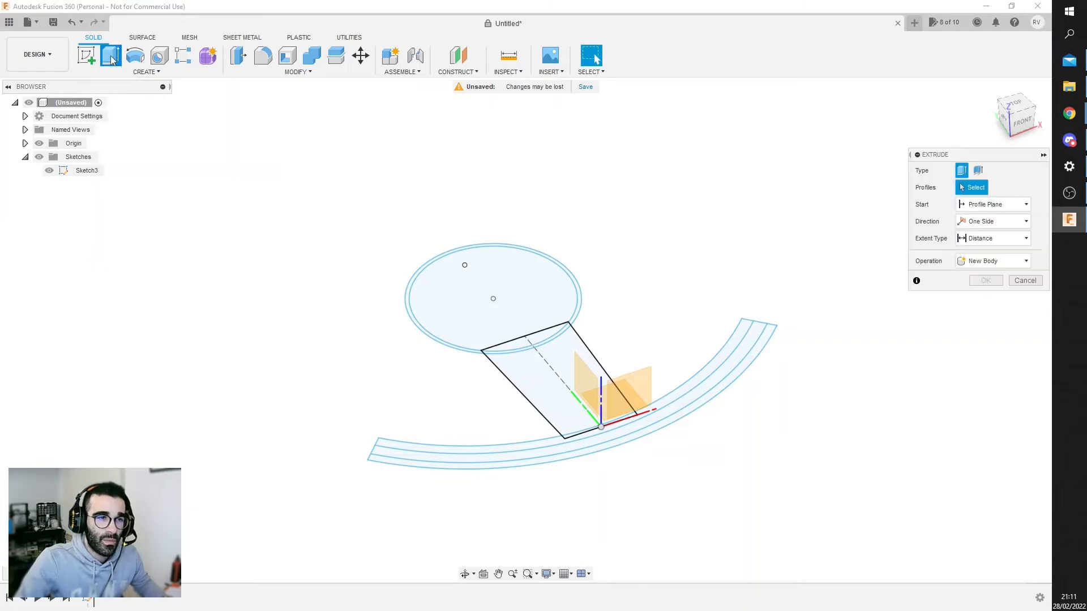
scroll(402, 472, up, 2)
click(398, 454)
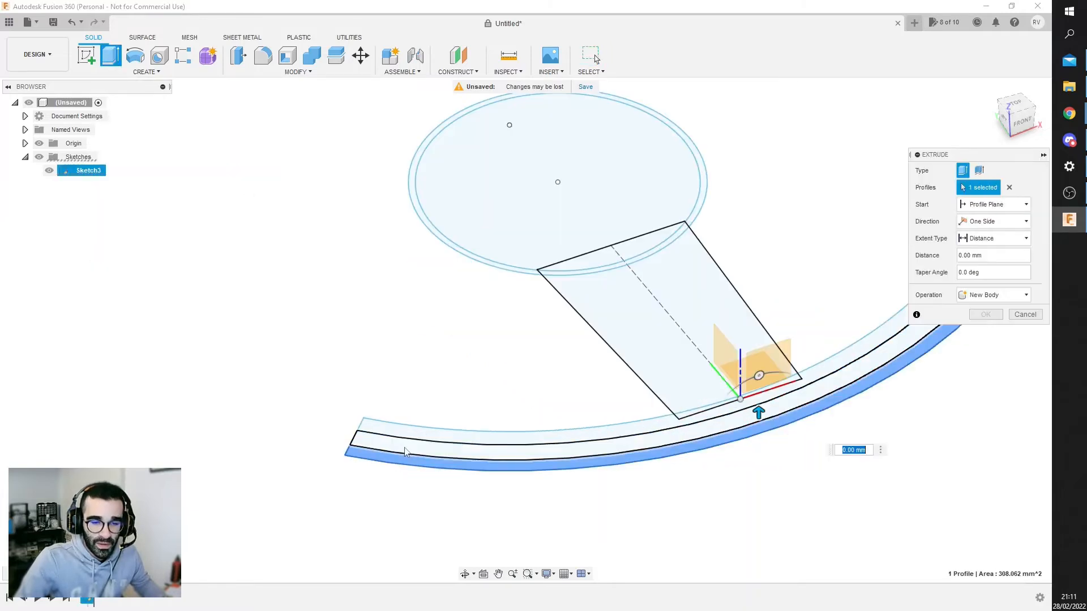
click(407, 446)
click(439, 436)
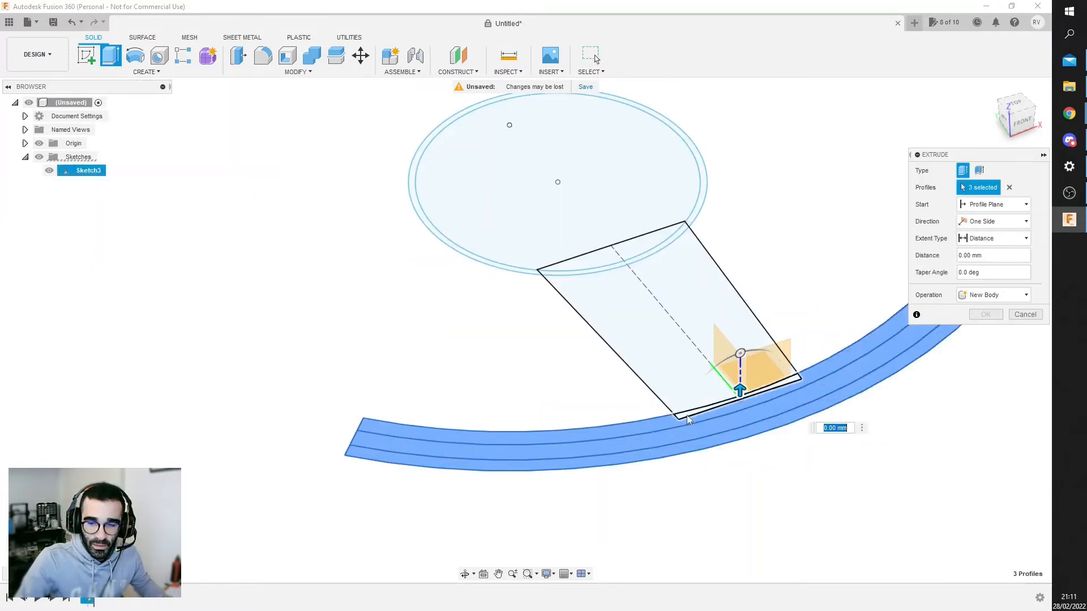
Step: Add the trapezoid regions up to the outer offset circle to the extrusion profiles, leaving out the circle and its thin ring
click(687, 416)
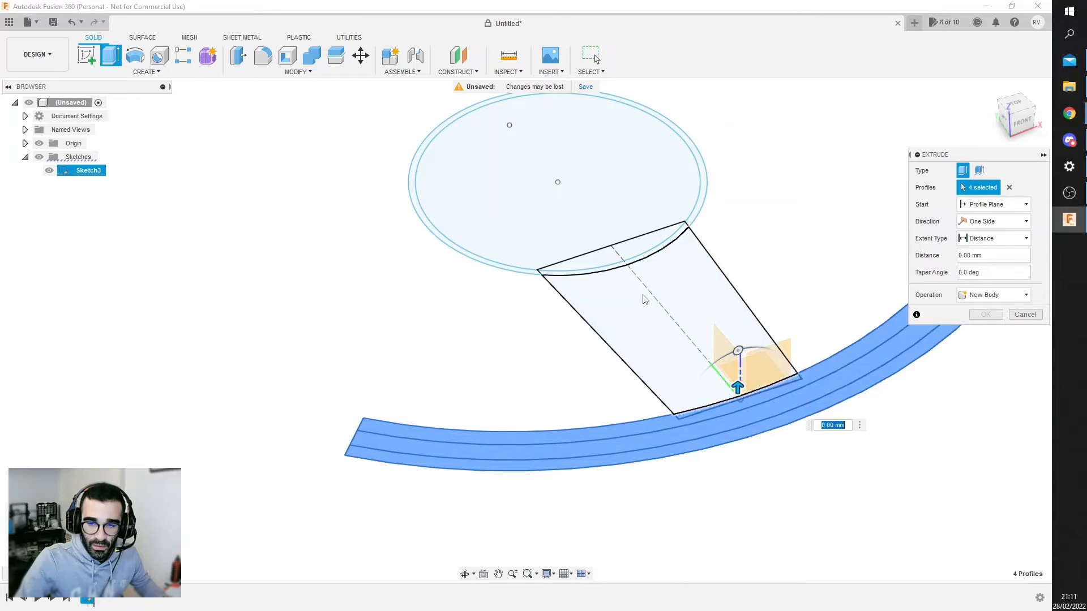
click(668, 264)
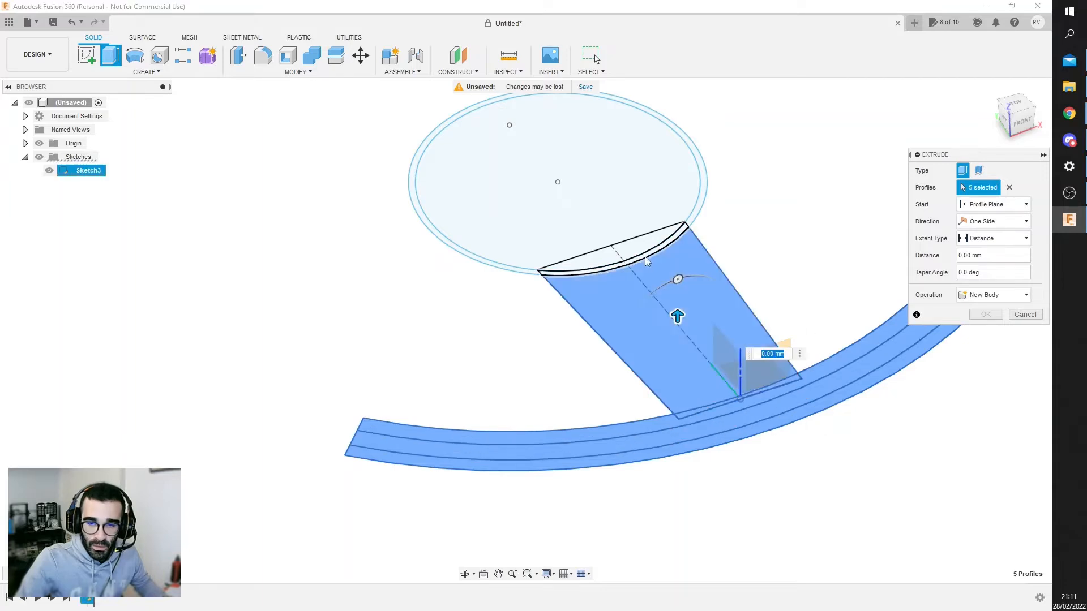
click(679, 233)
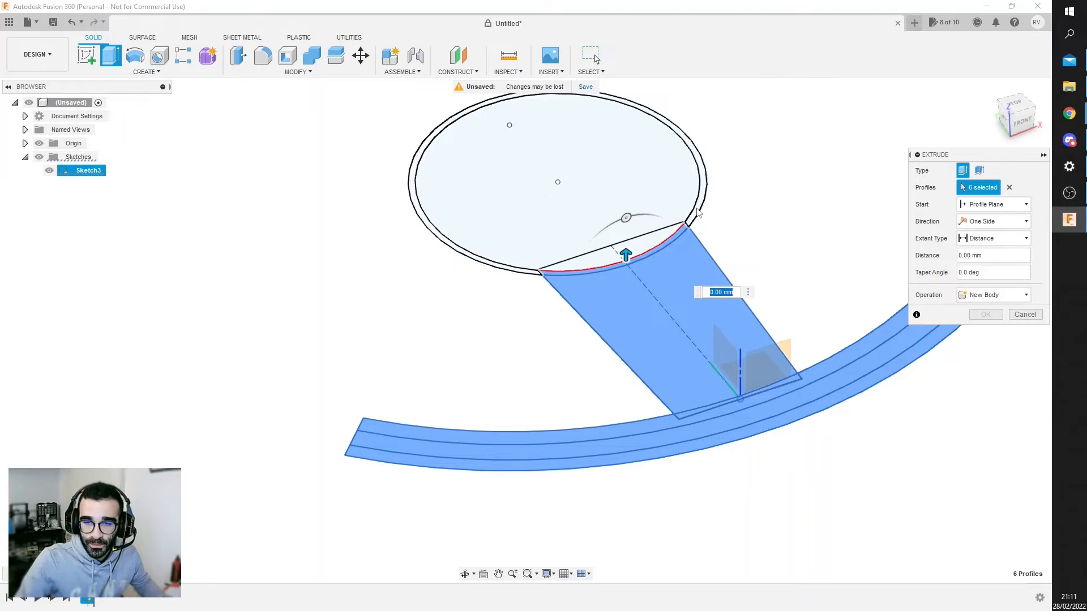
click(680, 233)
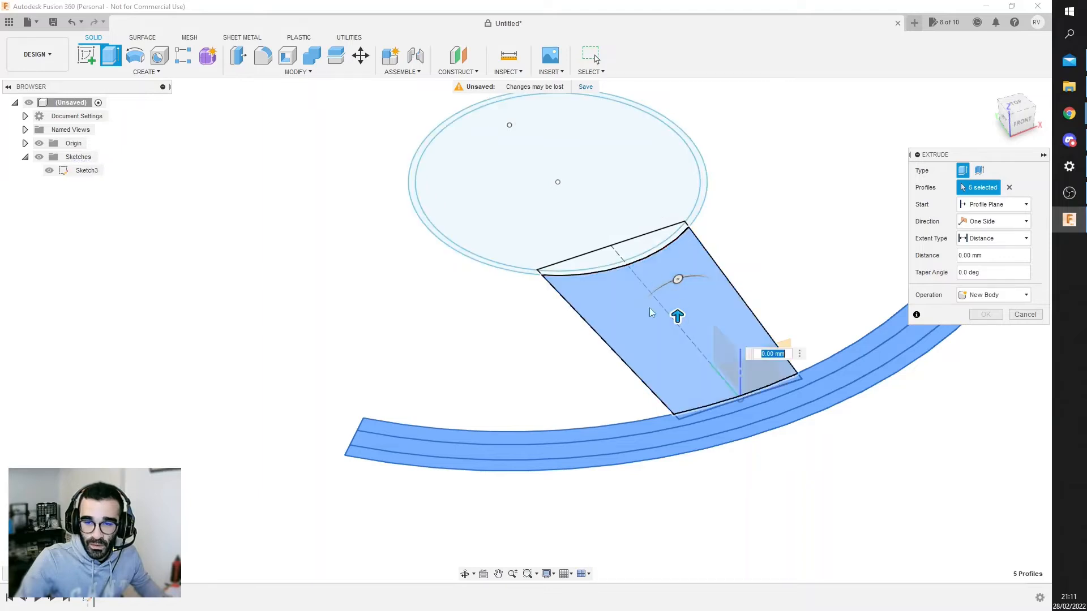
Step: Extrude the selected profiles 5 mm as a new body and hide the origin geometry
middle_drag(424, 368, 337, 368)
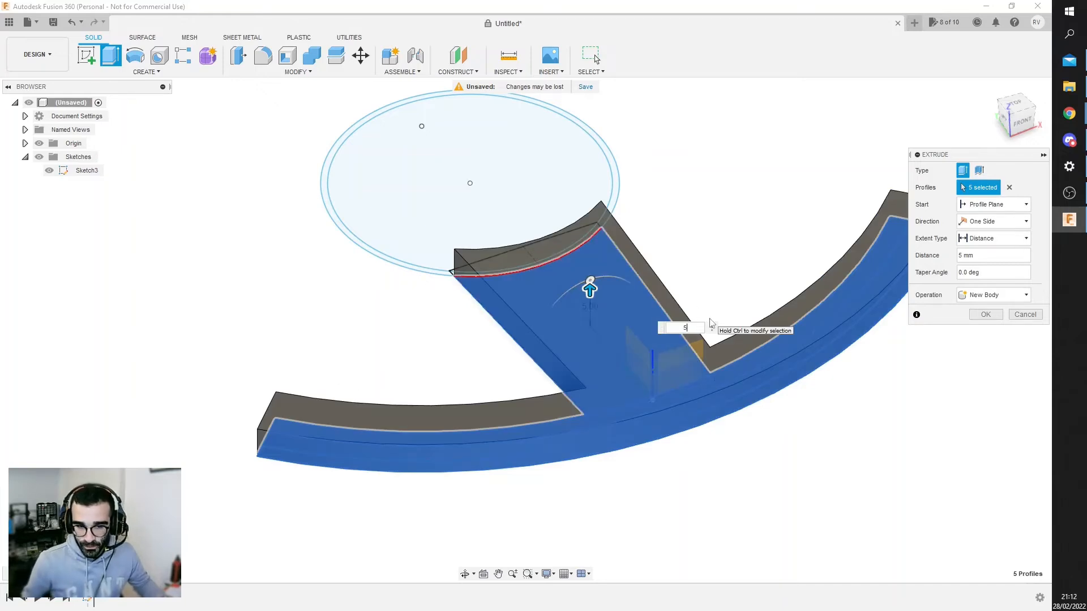
key(Return)
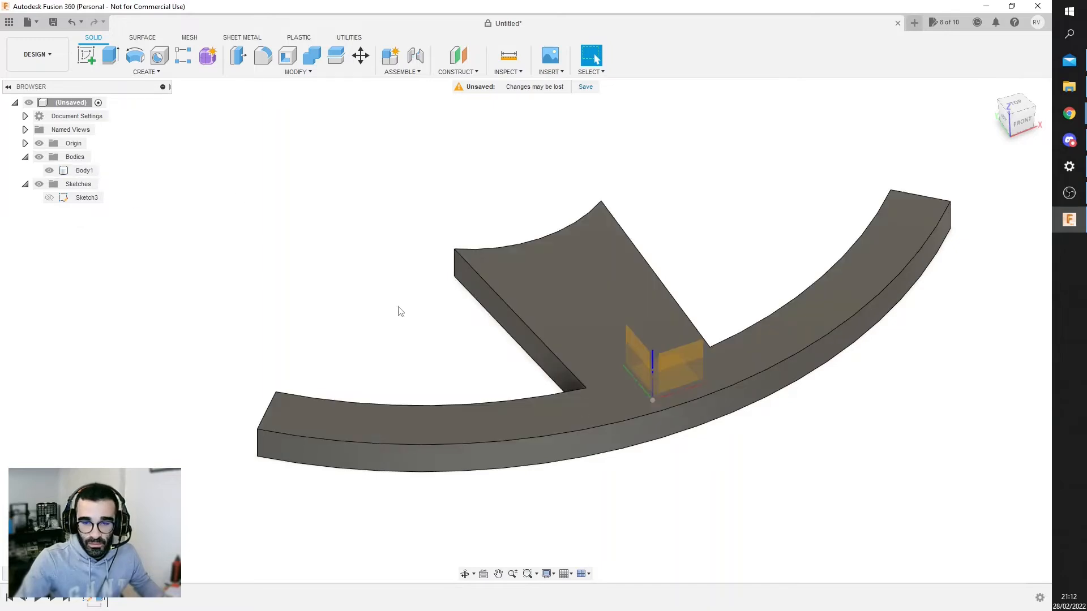
click(38, 143)
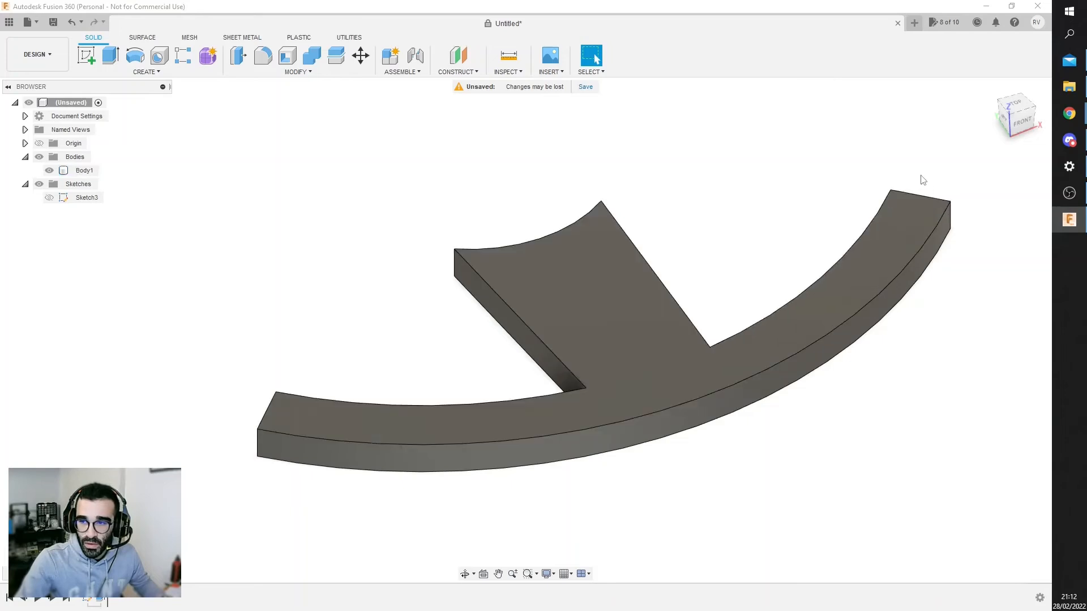
Step: Show the base sketch again over the extruded body
middle_drag(863, 176, 815, 202)
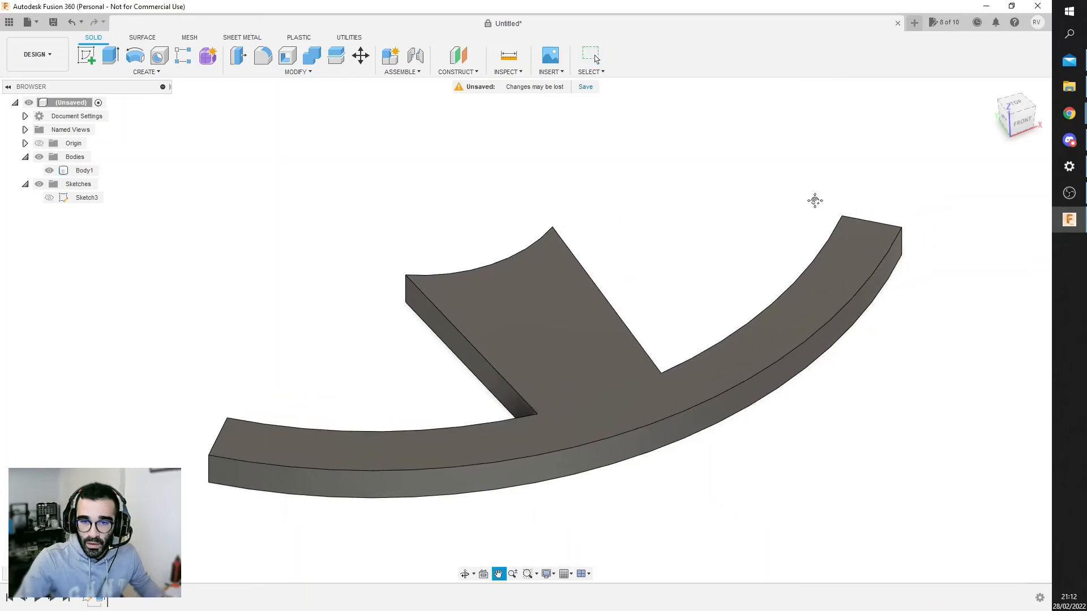
click(50, 199)
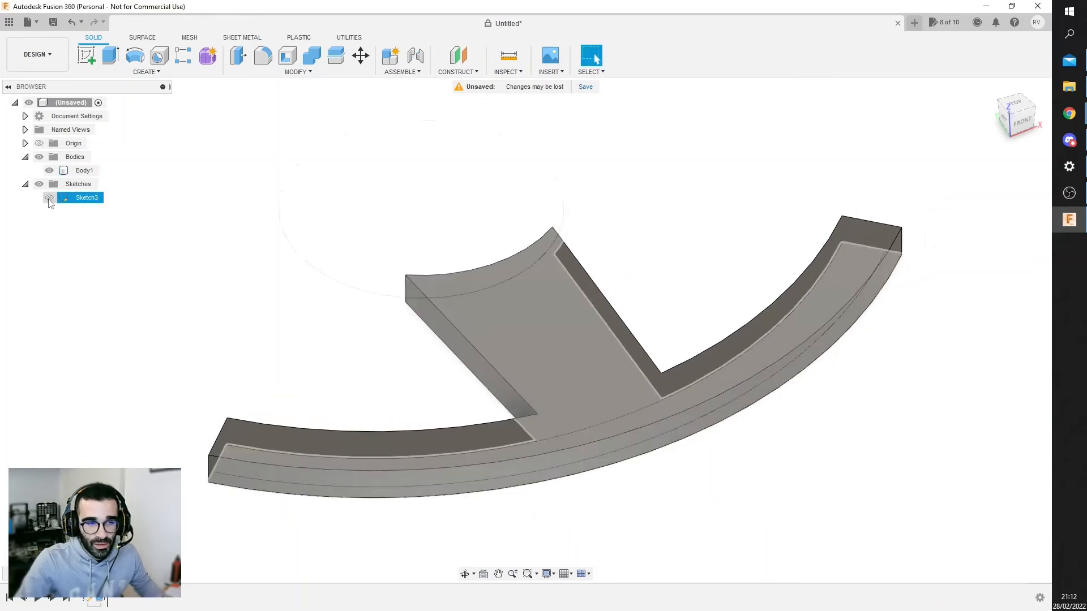
click(50, 198)
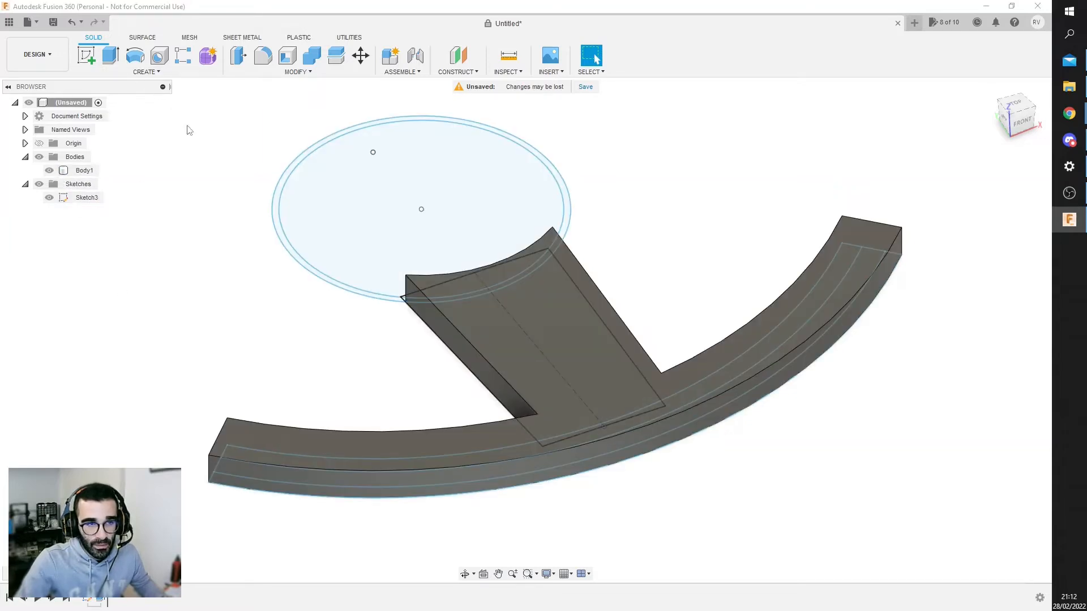
Step: Extrude both segments of the thin ring between the circle and its offset upward into a wall joined to the base
click(112, 56)
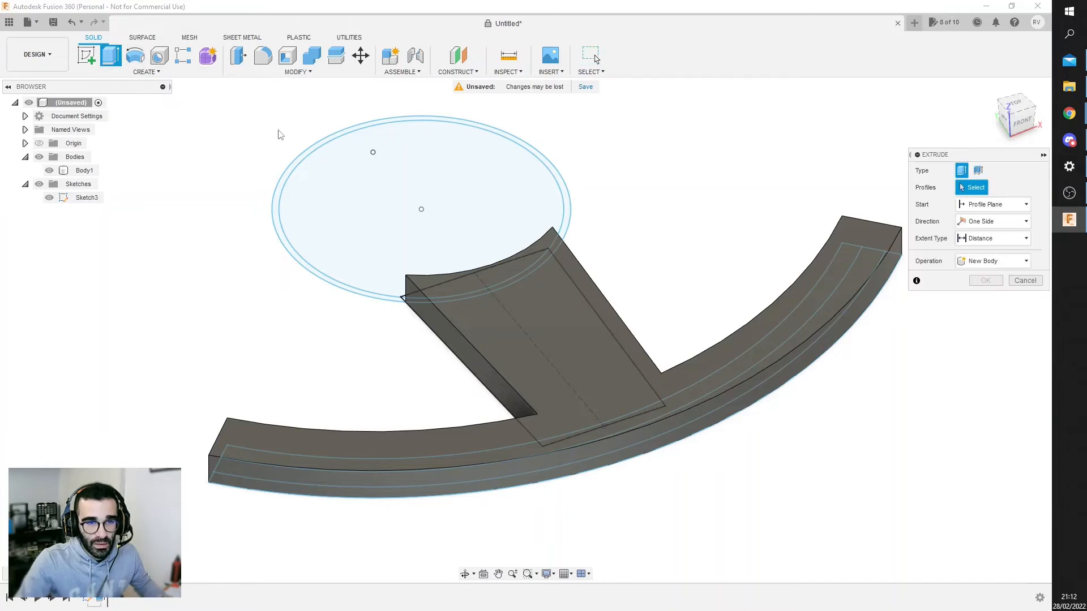
click(292, 176)
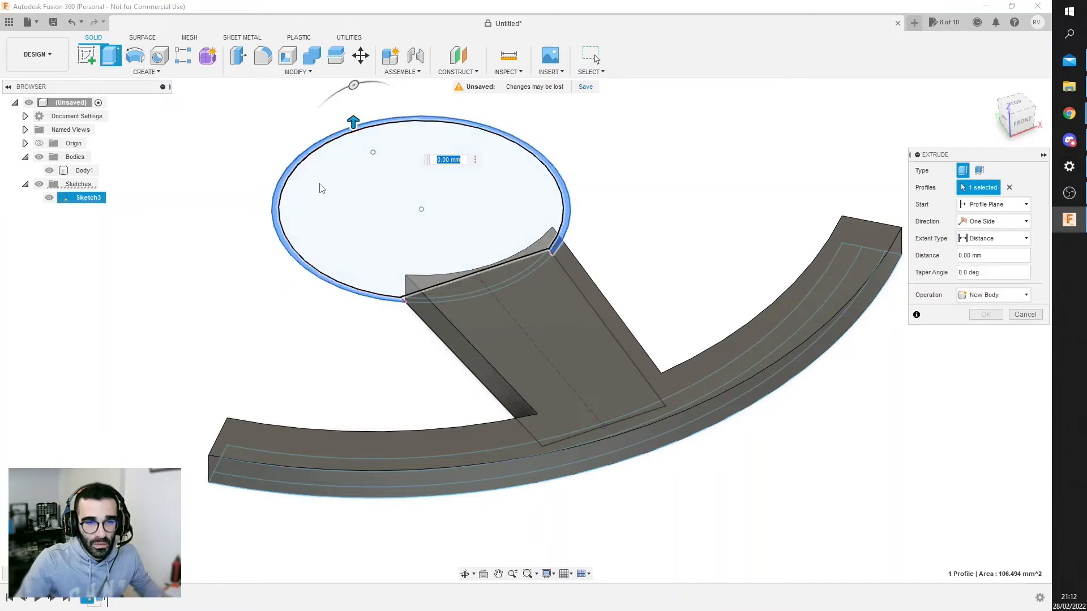
middle_drag(693, 211, 701, 250)
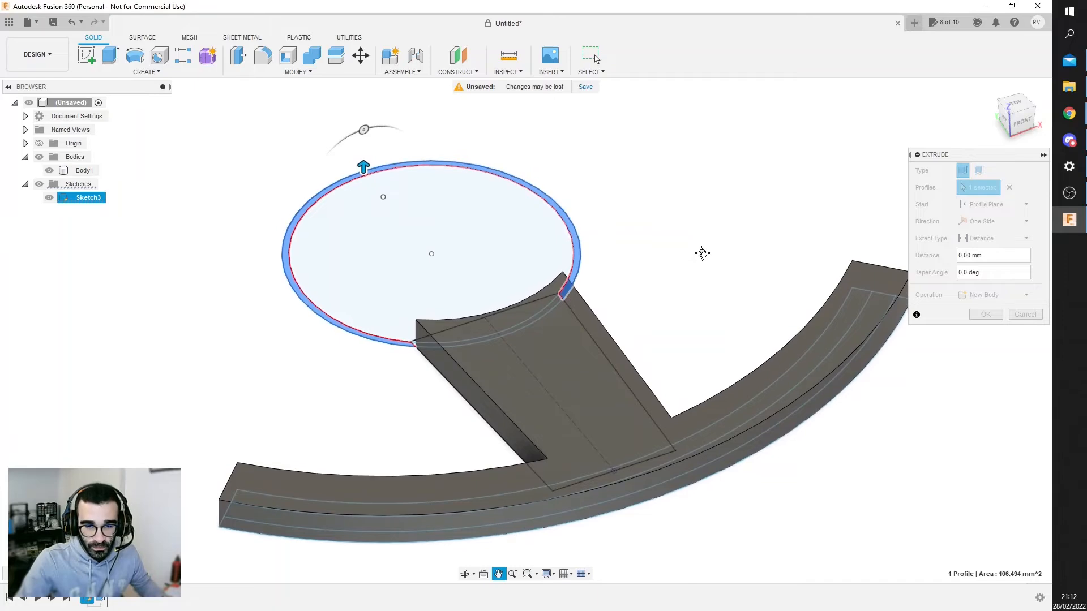
click(1025, 111)
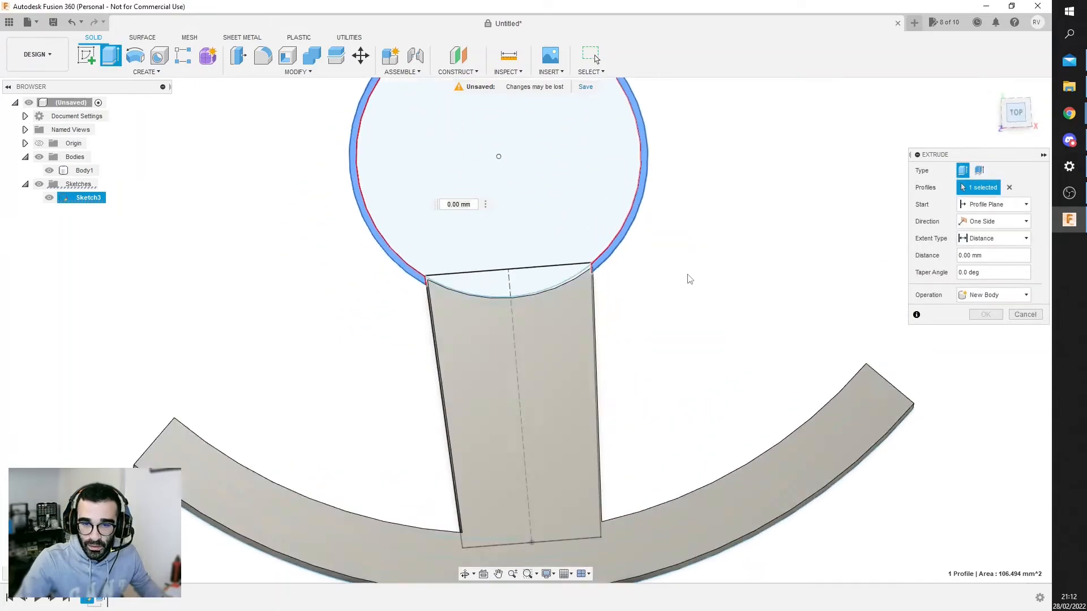
click(398, 275)
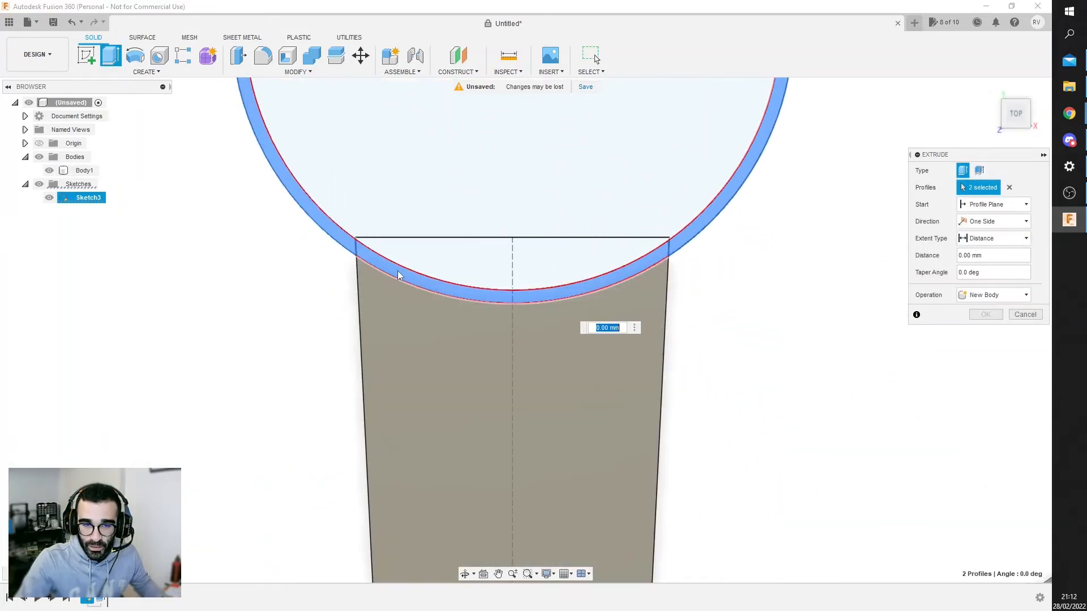
scroll(685, 339, down, 4)
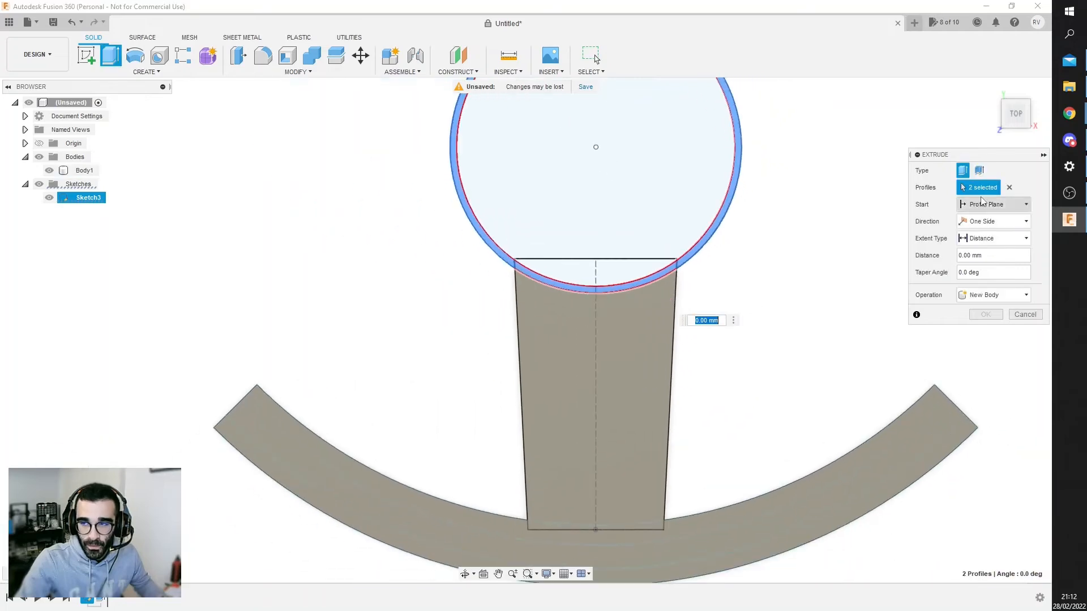
click(1010, 128)
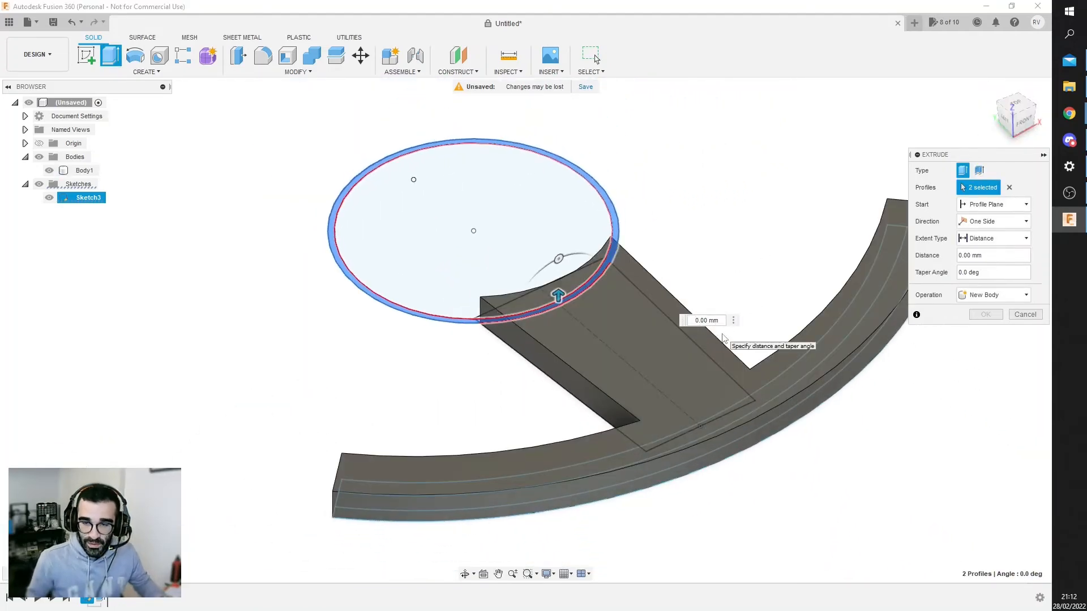
key(Return)
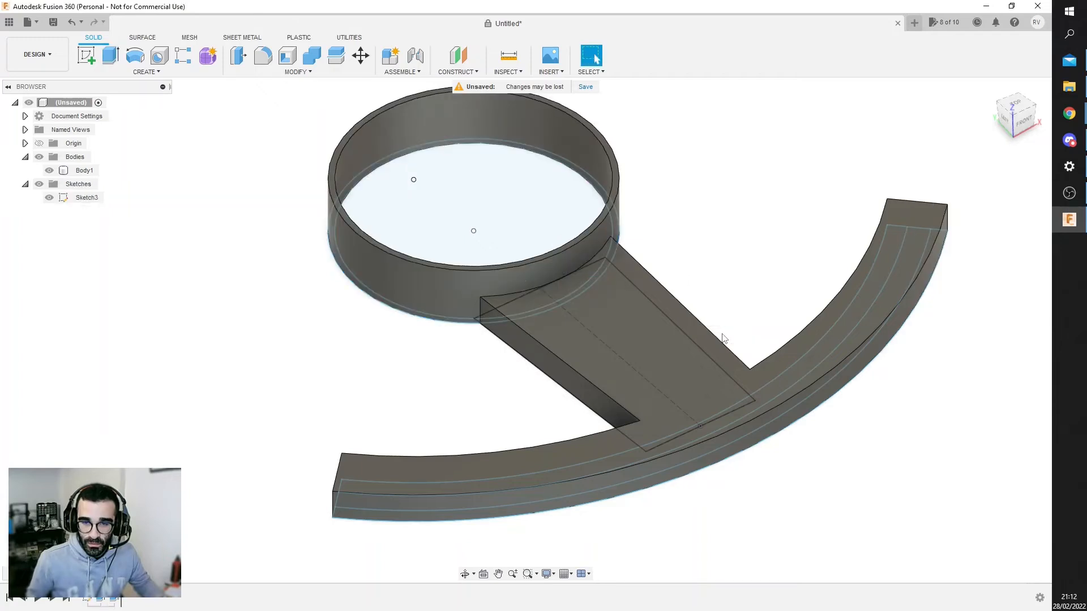
Step: Extrude the circular region inside the ring wall 2 mm to form its floor
click(111, 56)
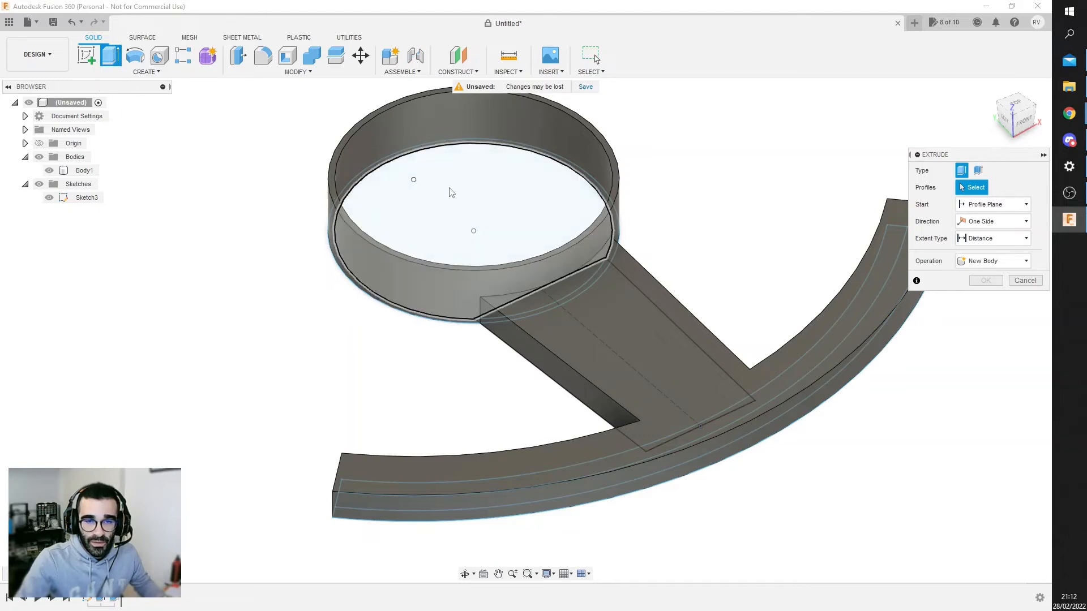
click(467, 199)
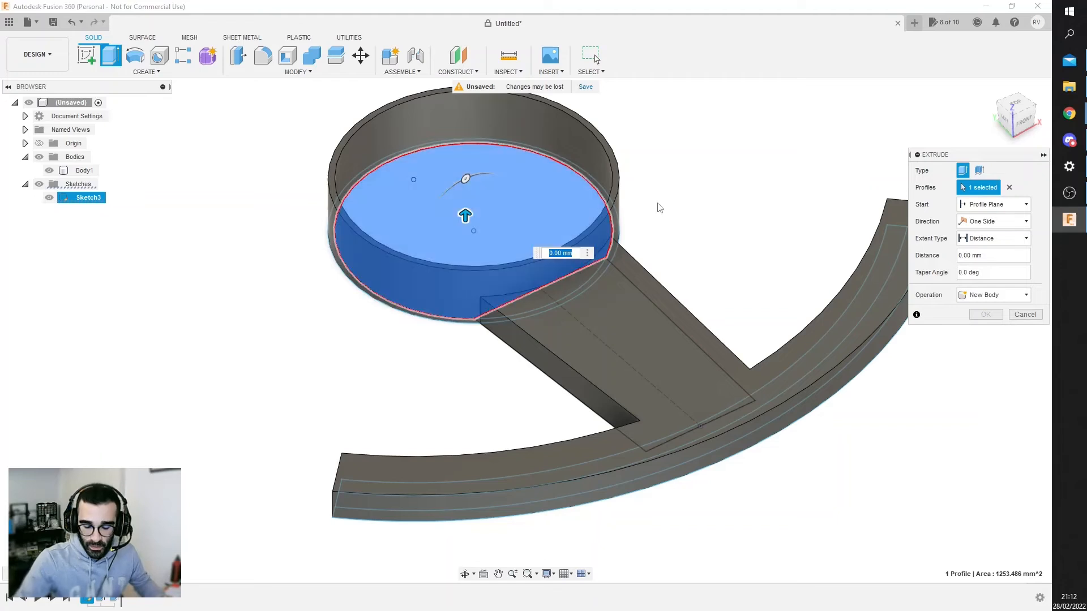
text(2)
key(Return)
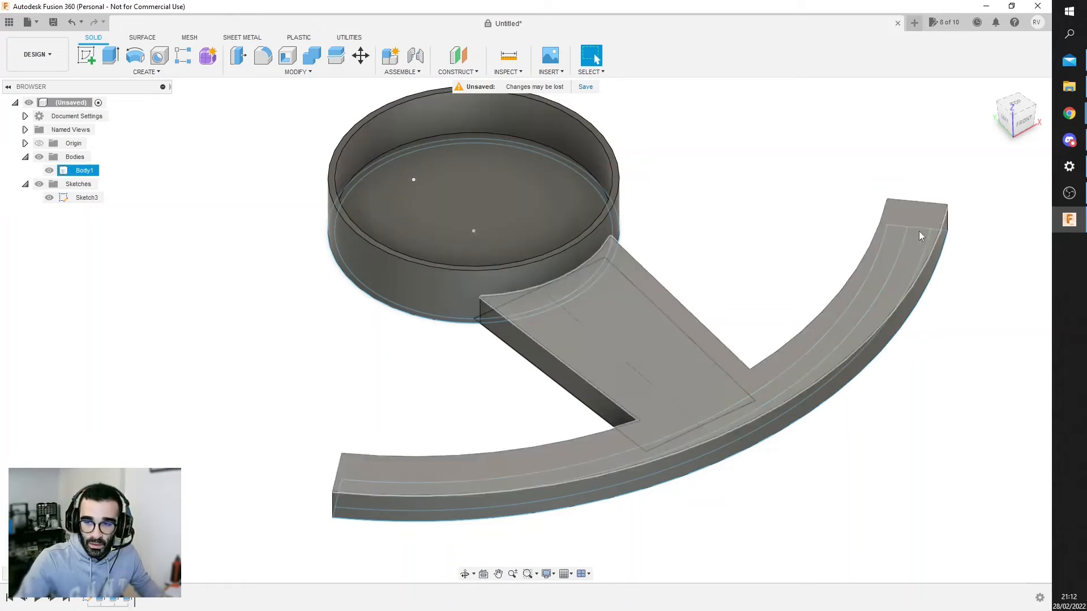
Step: Hide the body and select the middle curved band of the arc in the sketch
click(1017, 122)
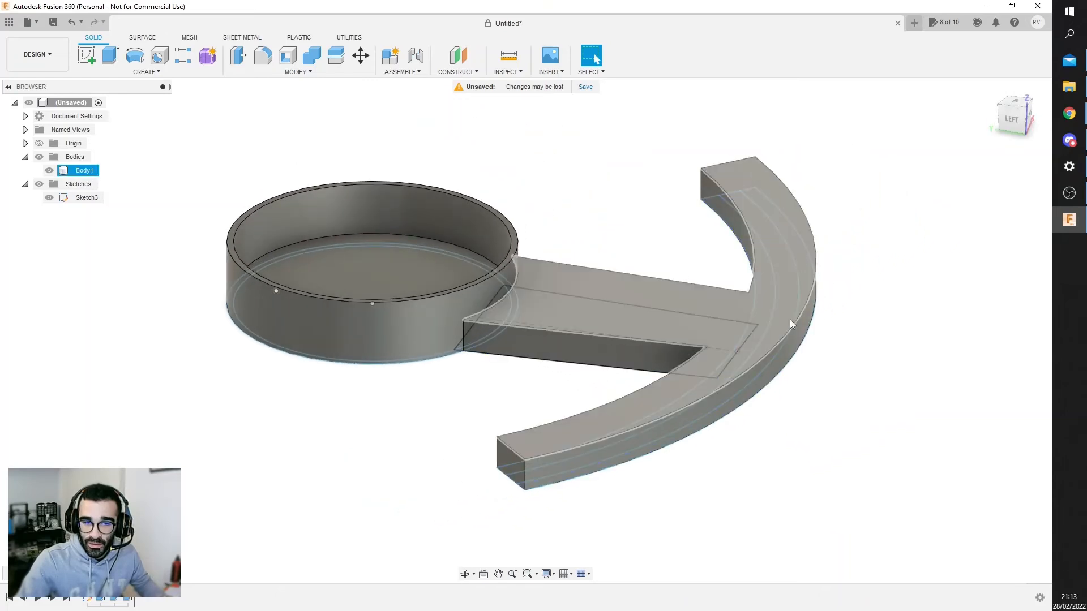
click(1003, 122)
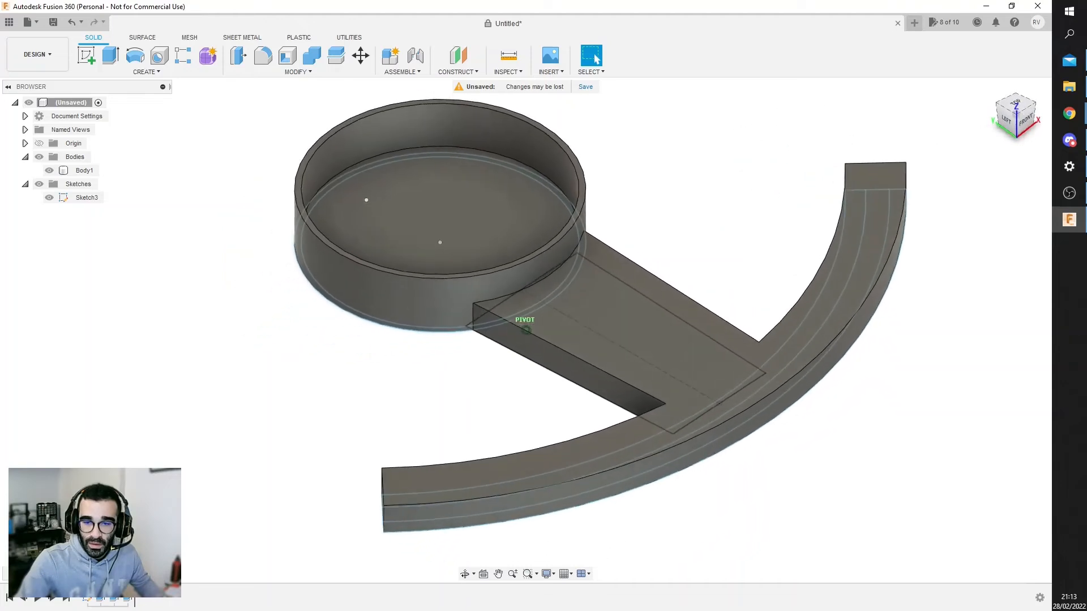
click(62, 171)
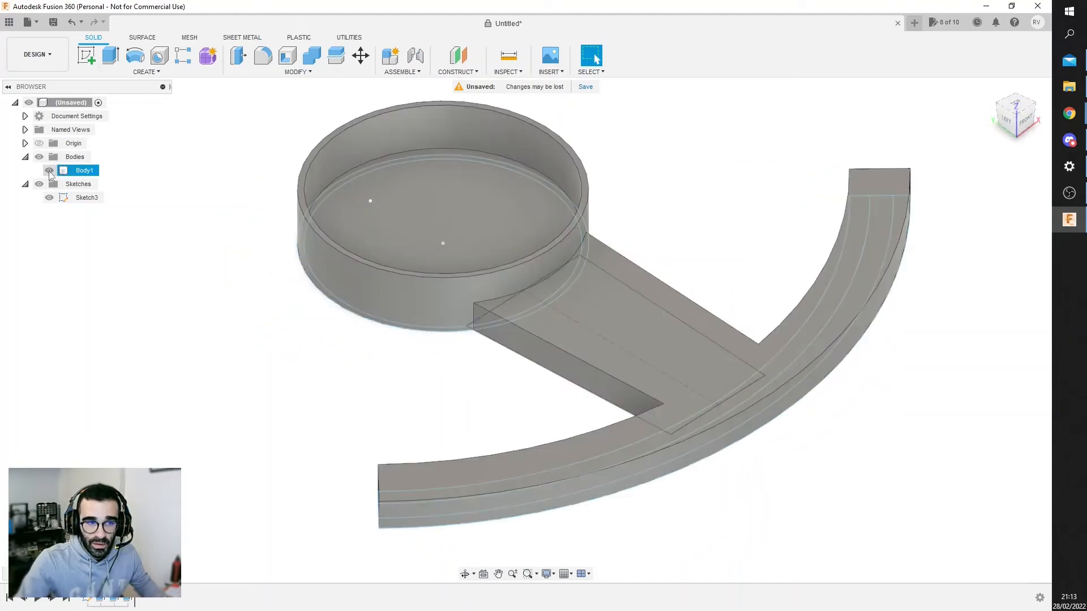
click(49, 172)
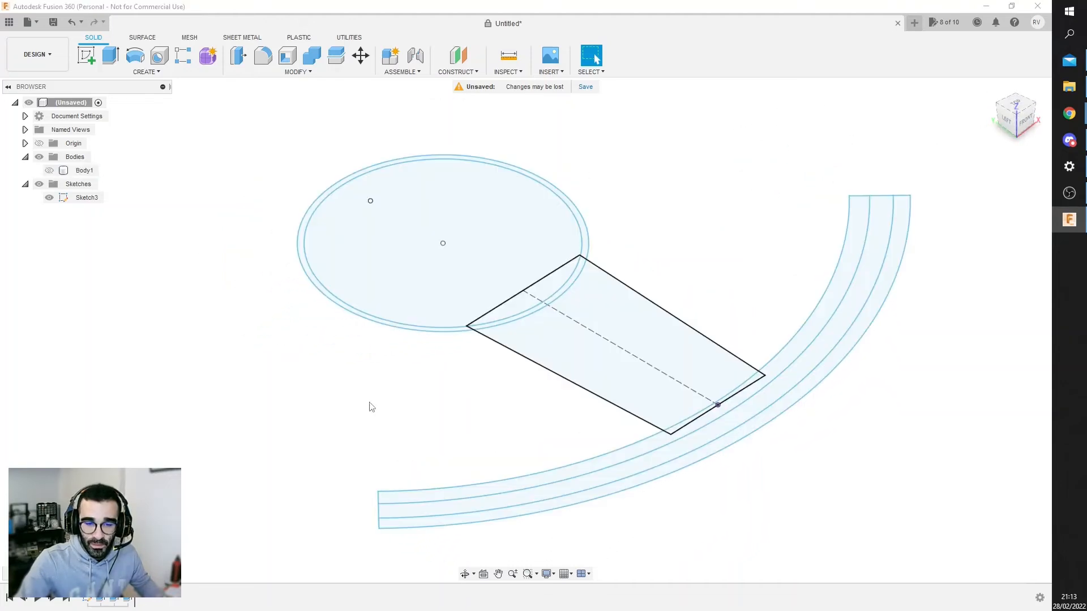
click(395, 514)
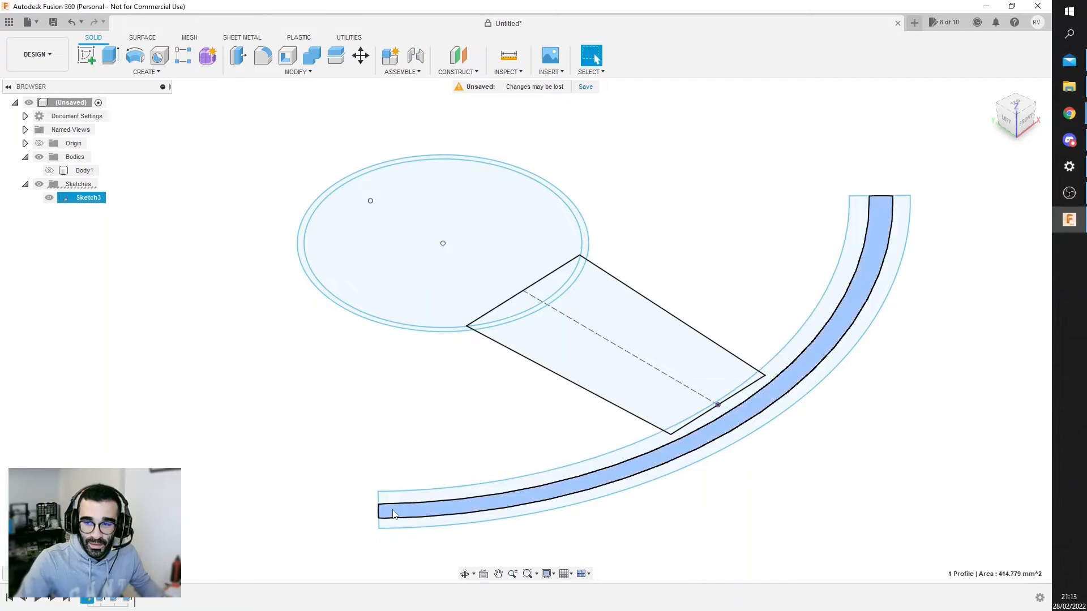
Step: Start an extrusion of the selected middle band and show the body again
click(1019, 107)
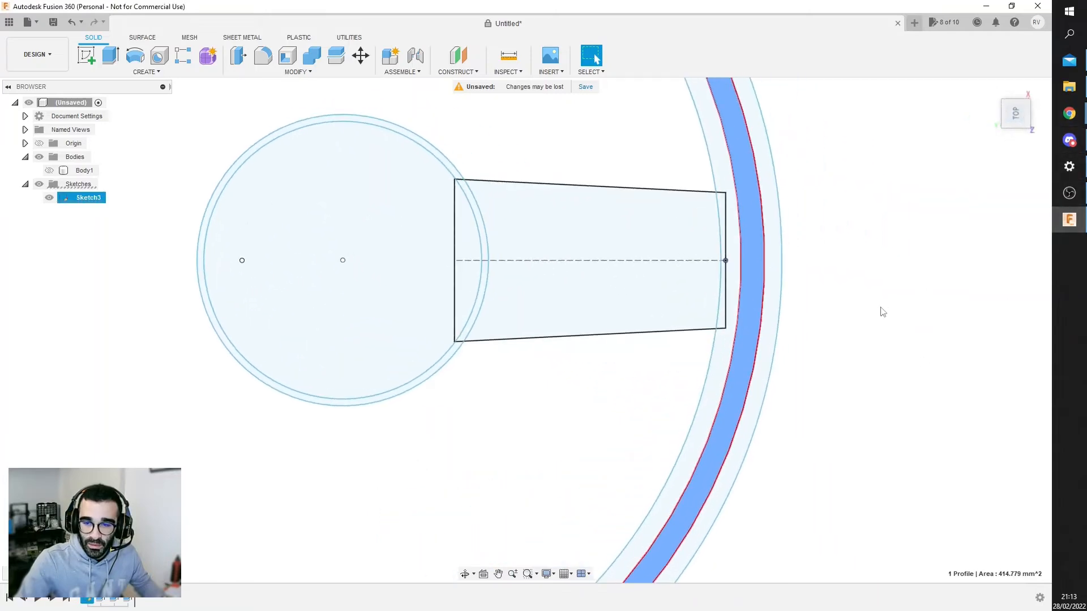
click(1028, 85)
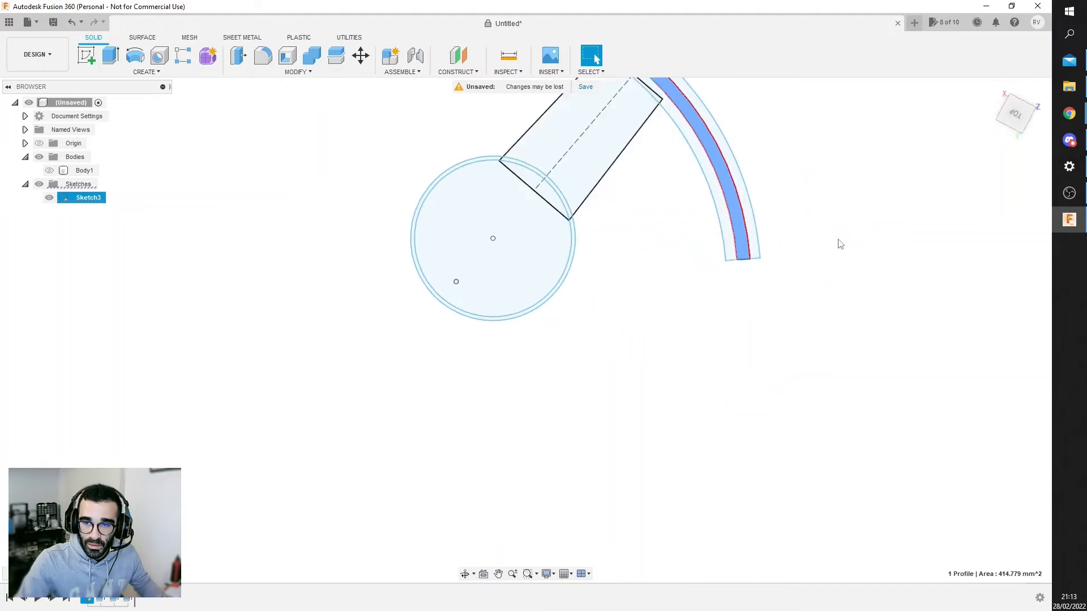
click(1045, 98)
click(1045, 100)
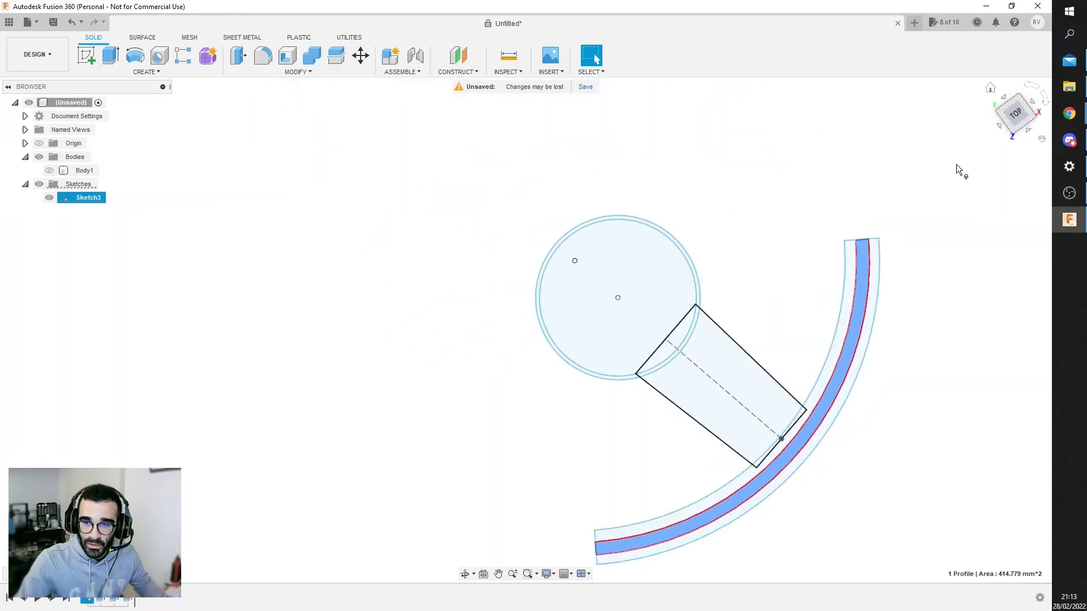
scroll(688, 323, down, 2)
middle_drag(688, 323, 669, 192)
scroll(662, 311, up, 2)
scroll(666, 378, up, 2)
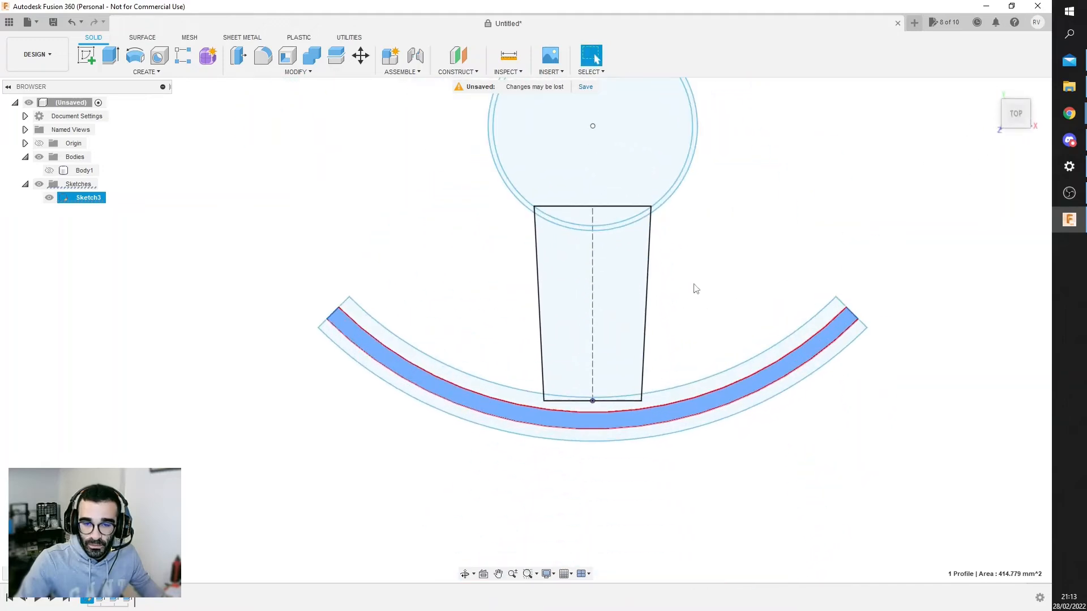
drag(1001, 128, 1033, 80)
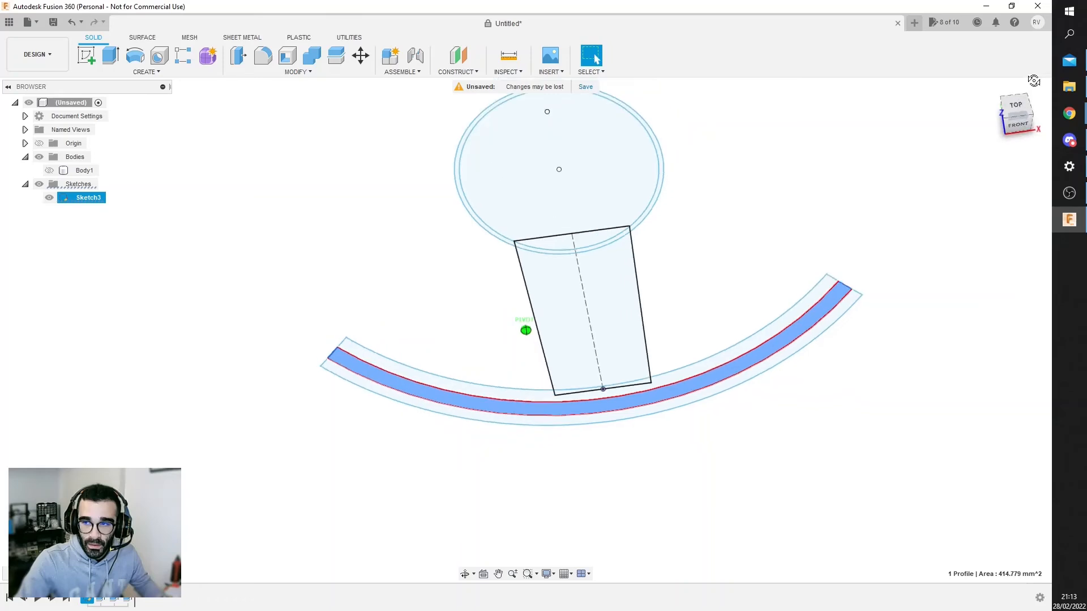
click(116, 60)
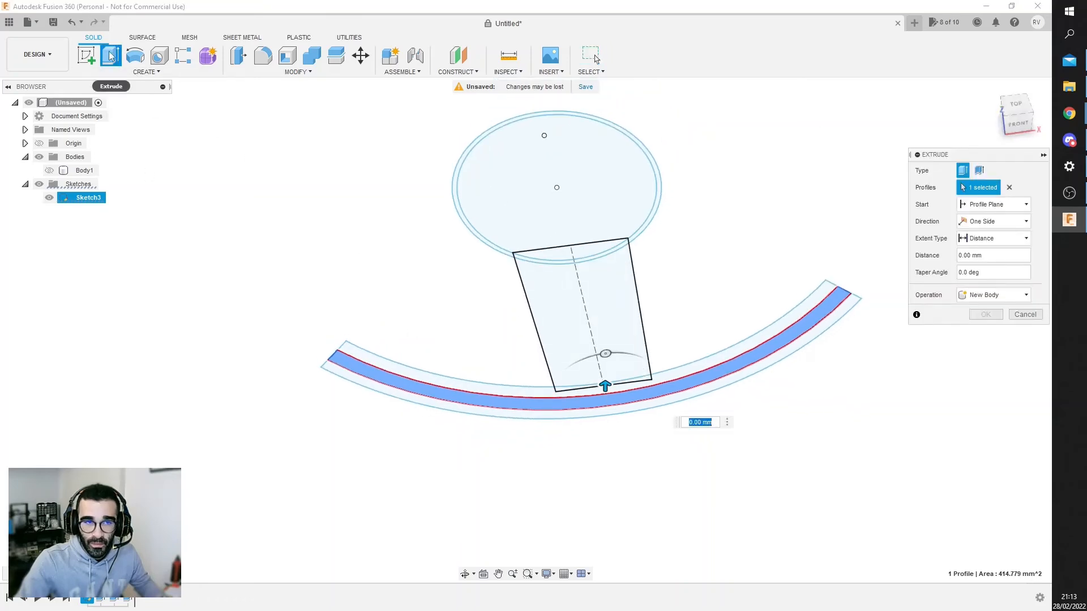
click(50, 171)
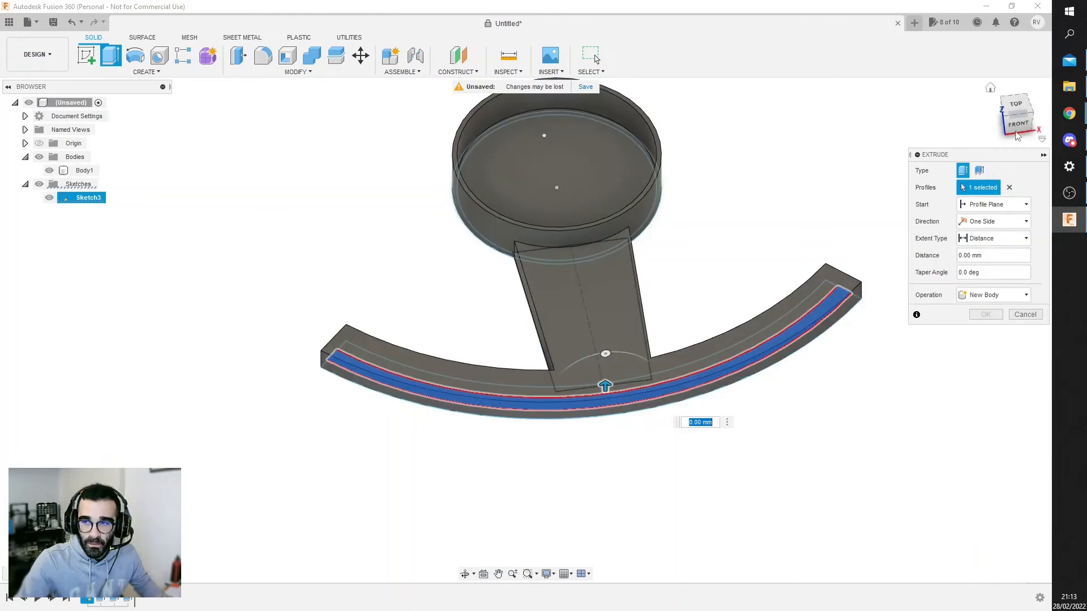
shift+middle_drag(992, 89, 1029, 130)
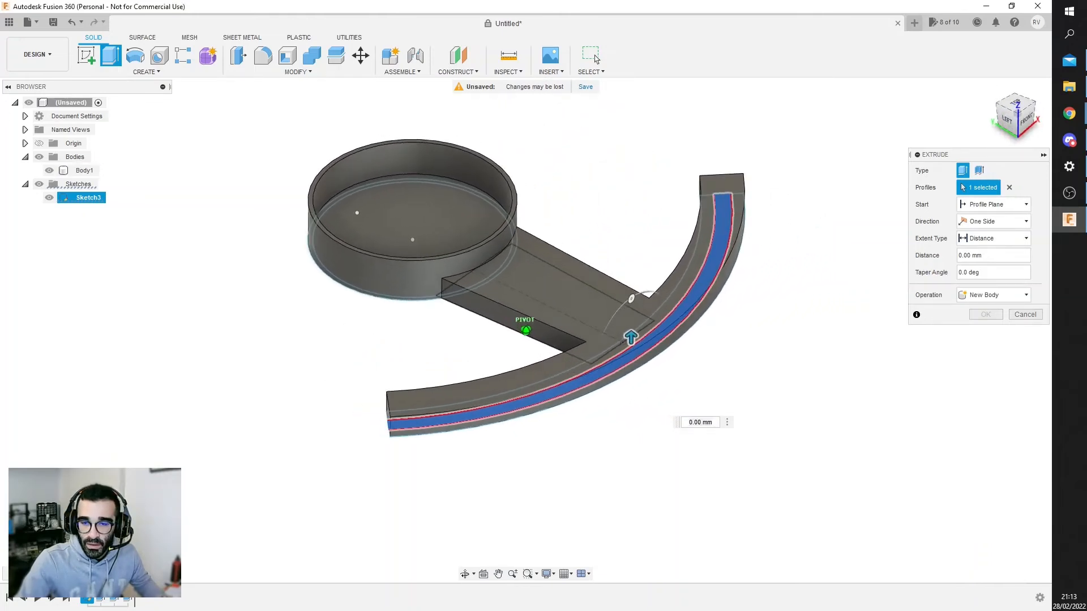
middle_drag(749, 257, 740, 298)
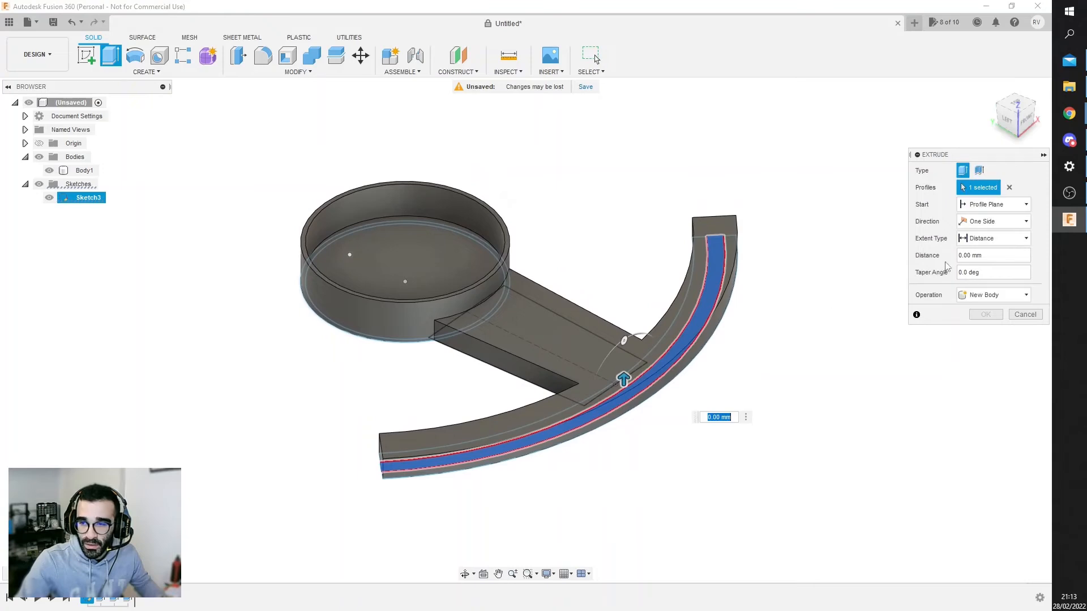
Step: Cut a groove along the arc's middle band with a two-sided extrusion, 1 mm on side 1 and -5 mm on side 2
click(998, 222)
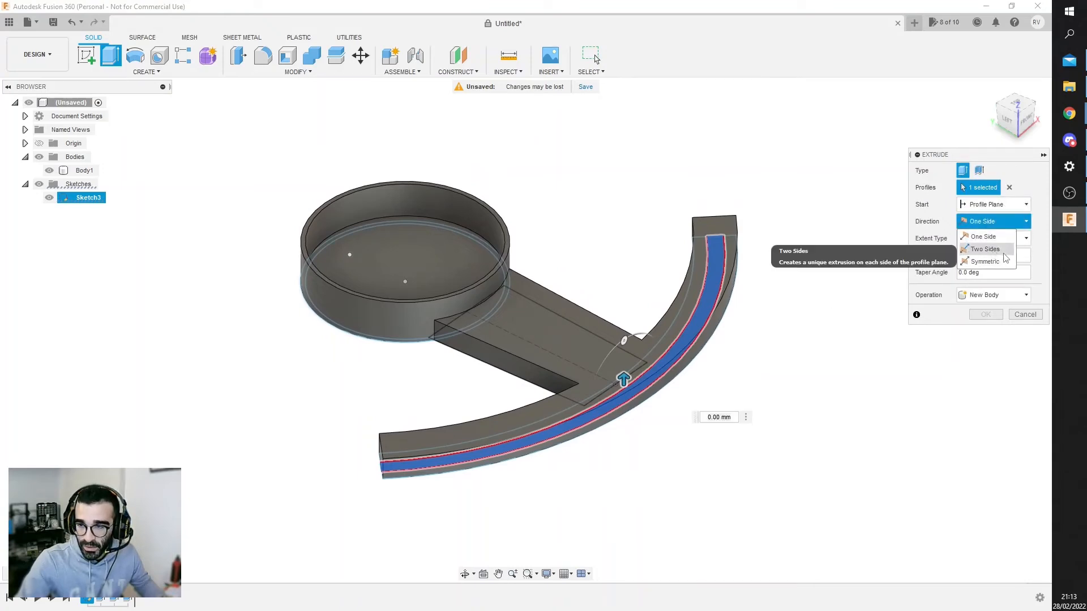
click(985, 249)
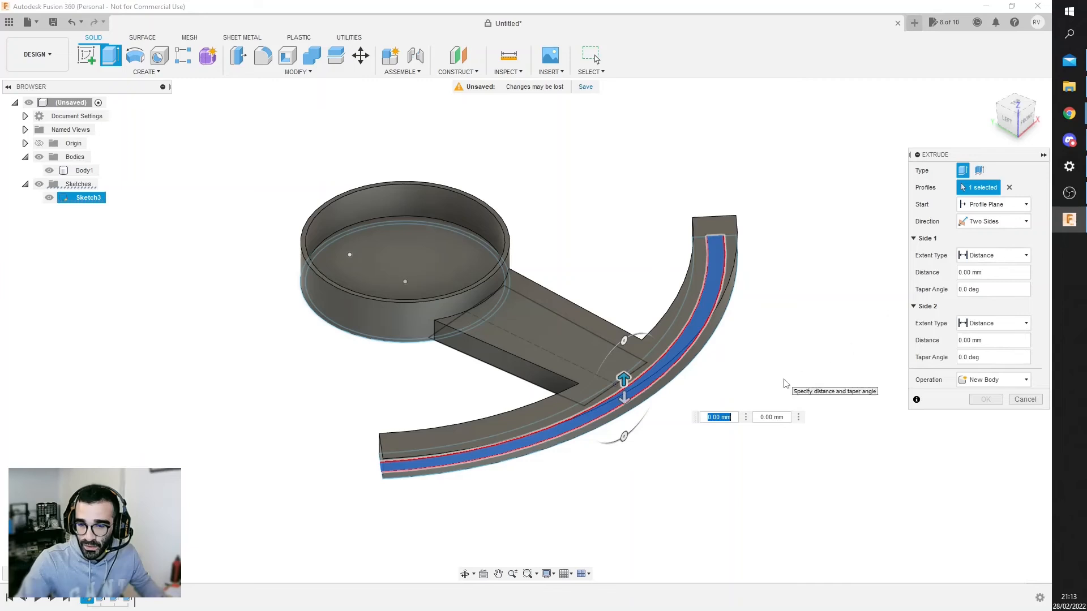
click(965, 274)
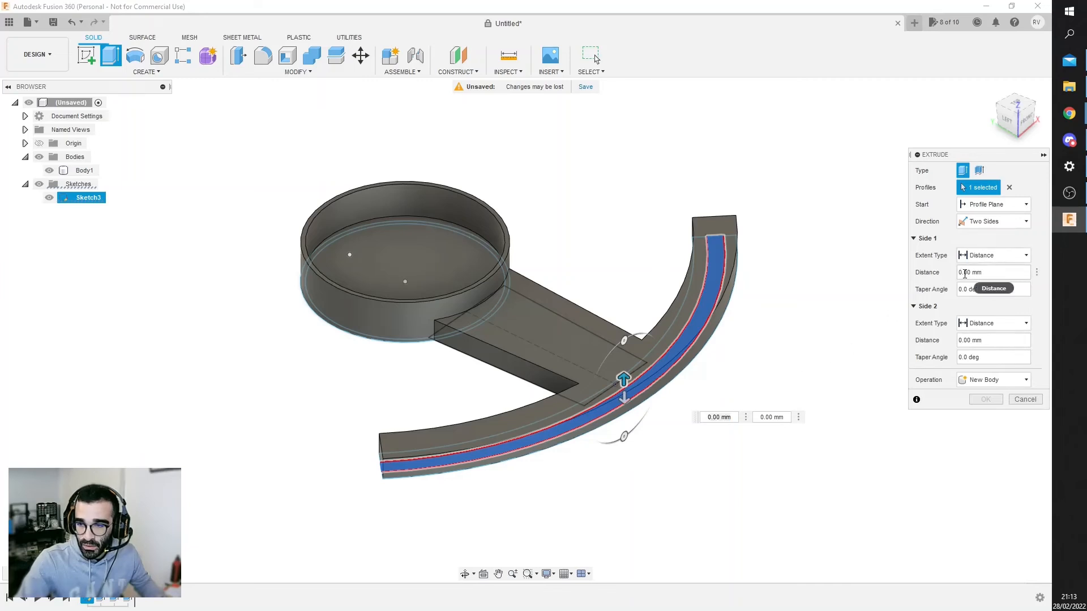
drag(963, 274, 957, 276)
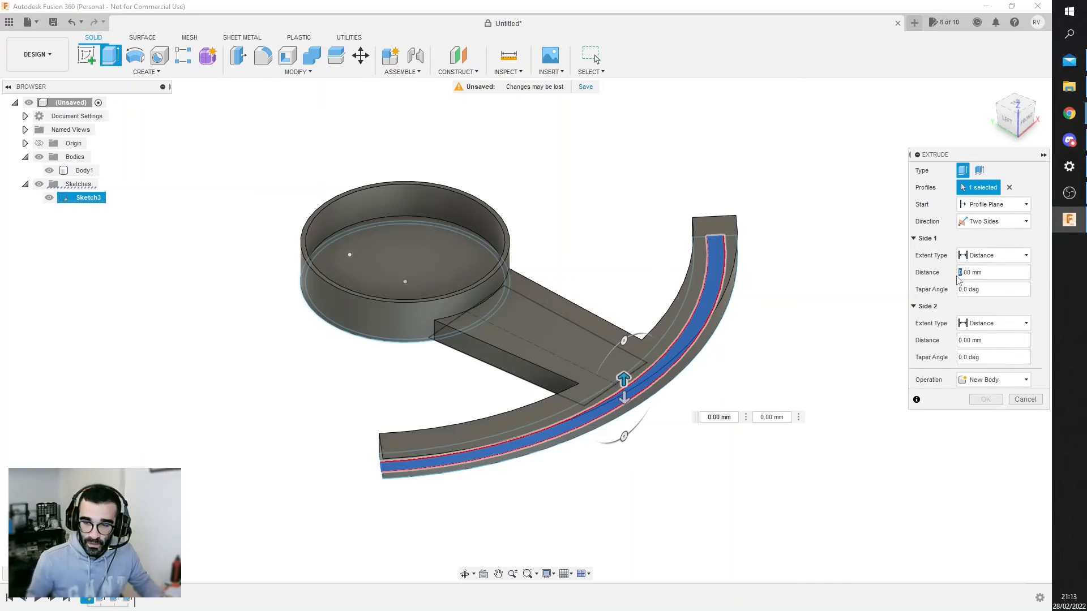
text(1)
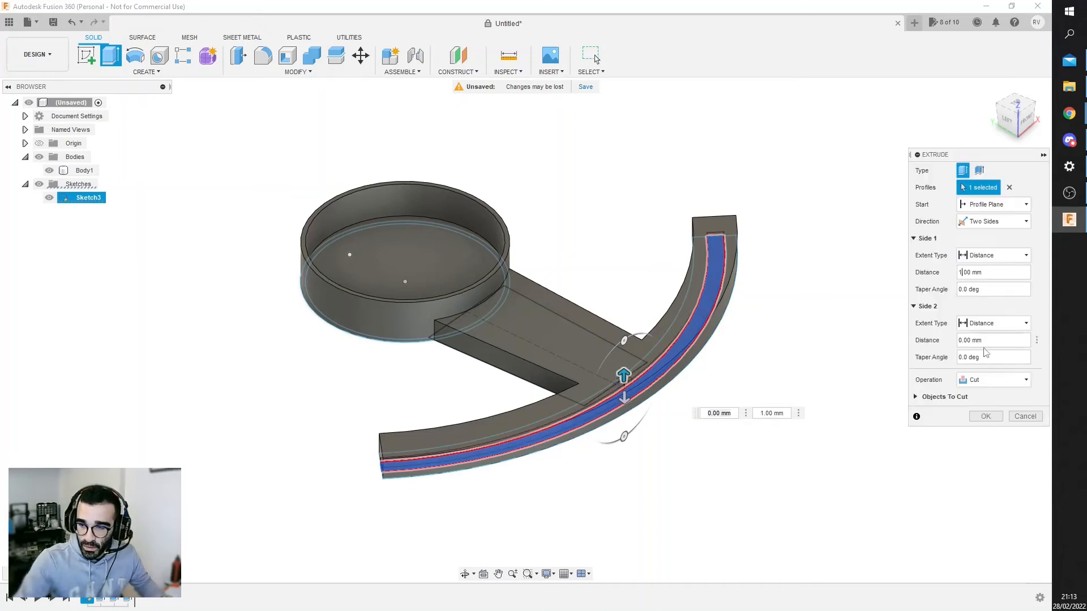
drag(962, 342, 955, 348)
text(1)
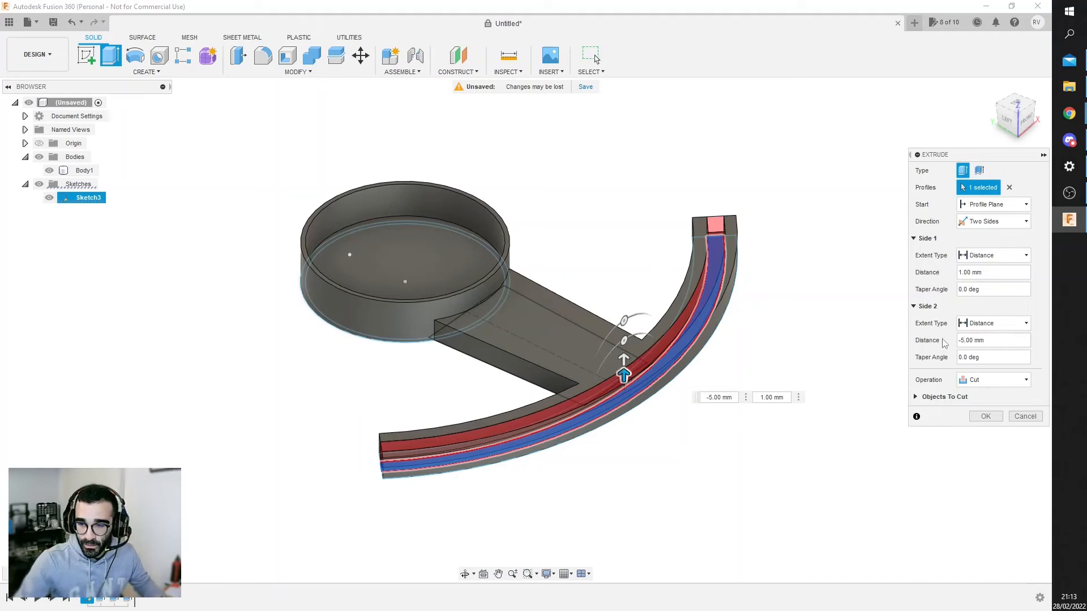
click(987, 417)
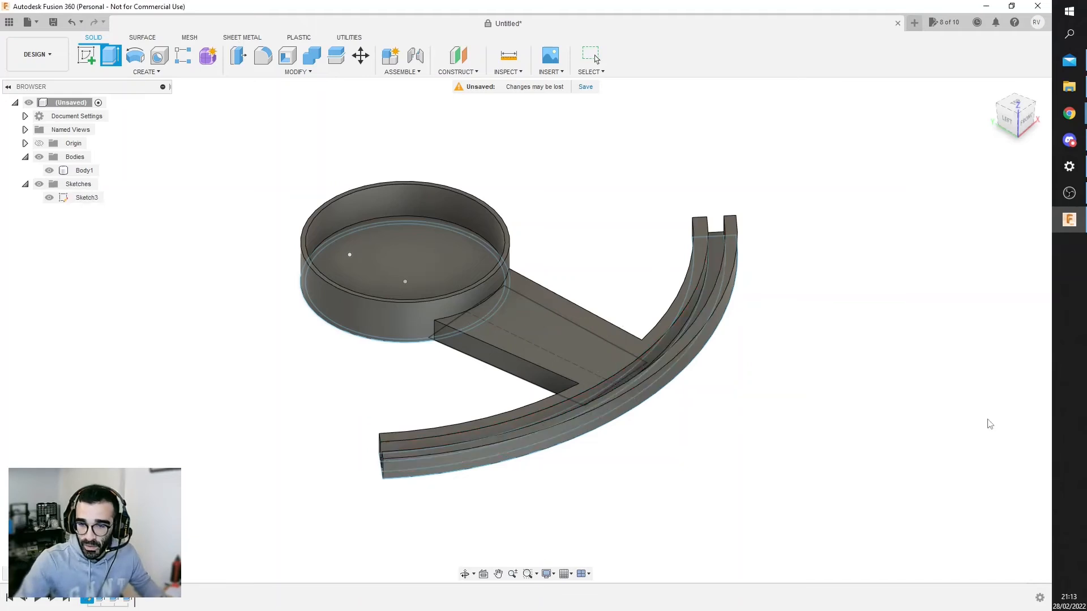
Step: Hide the sketch and examine the holder's body from above, including where the support meets the cup
shift+middle_drag(521, 323, 485, 316)
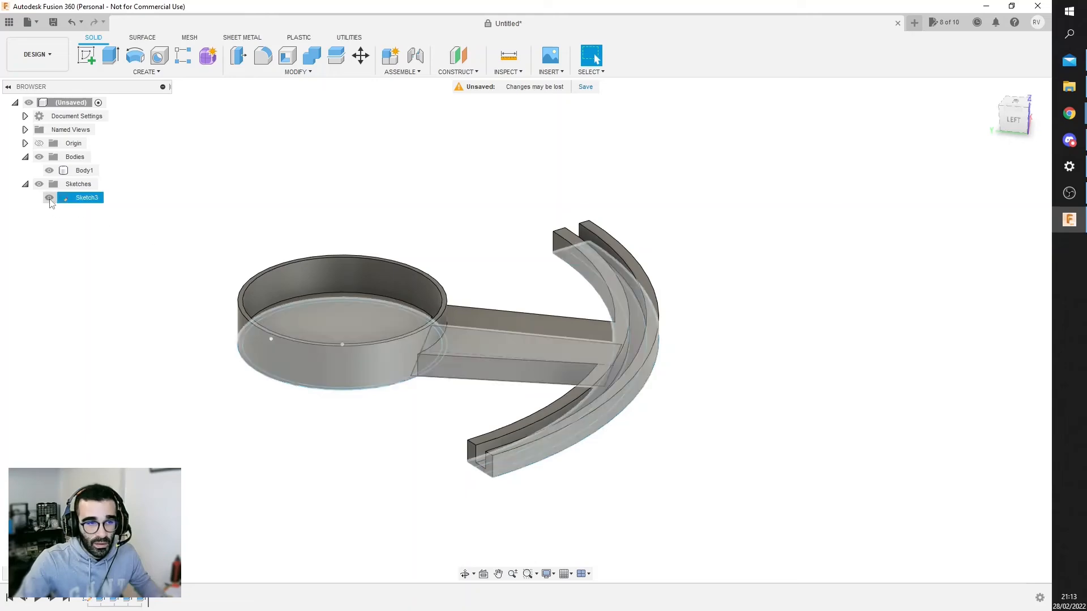
click(49, 198)
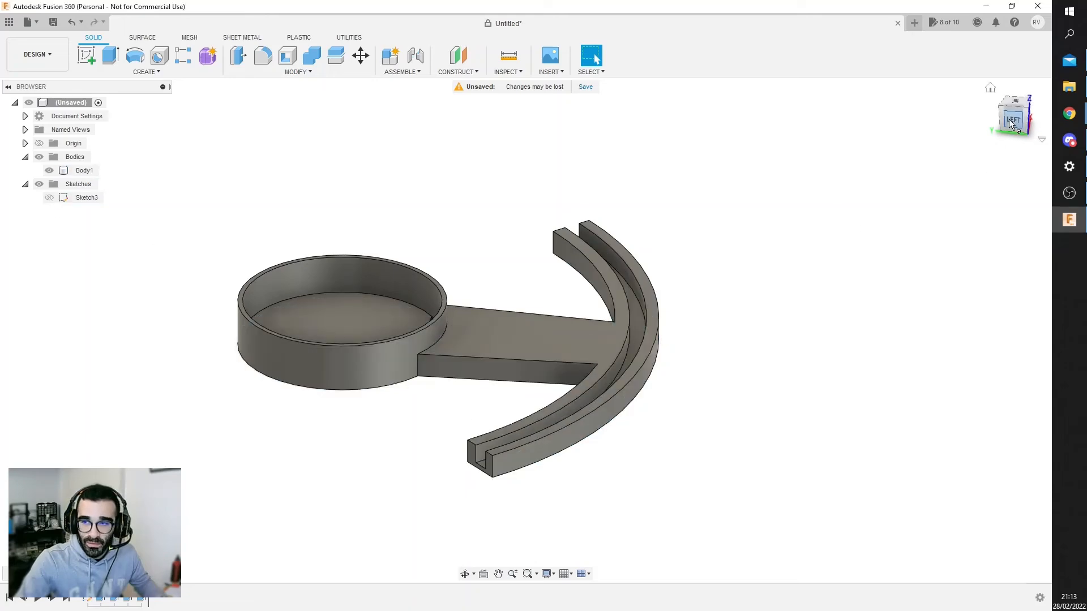
drag(1014, 121, 959, 163)
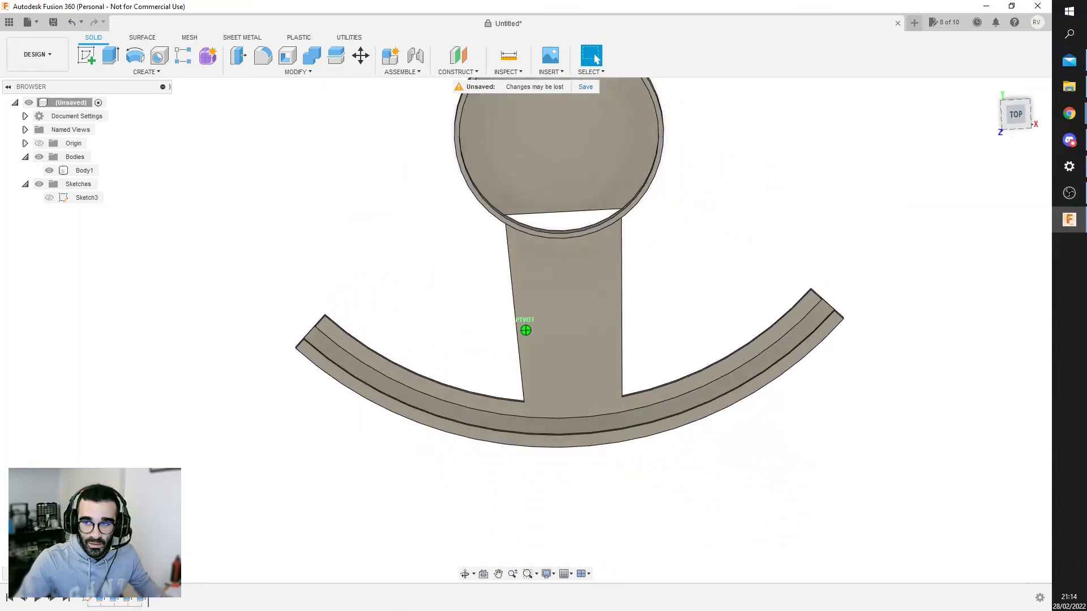
middle_drag(754, 186, 740, 259)
click(1016, 115)
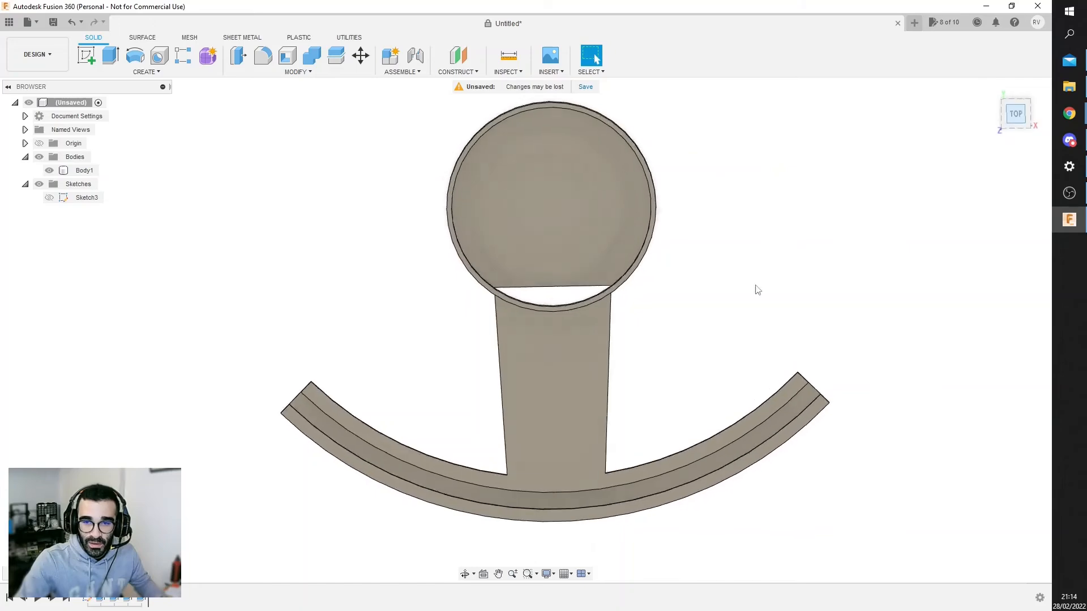
drag(1017, 116, 1048, 110)
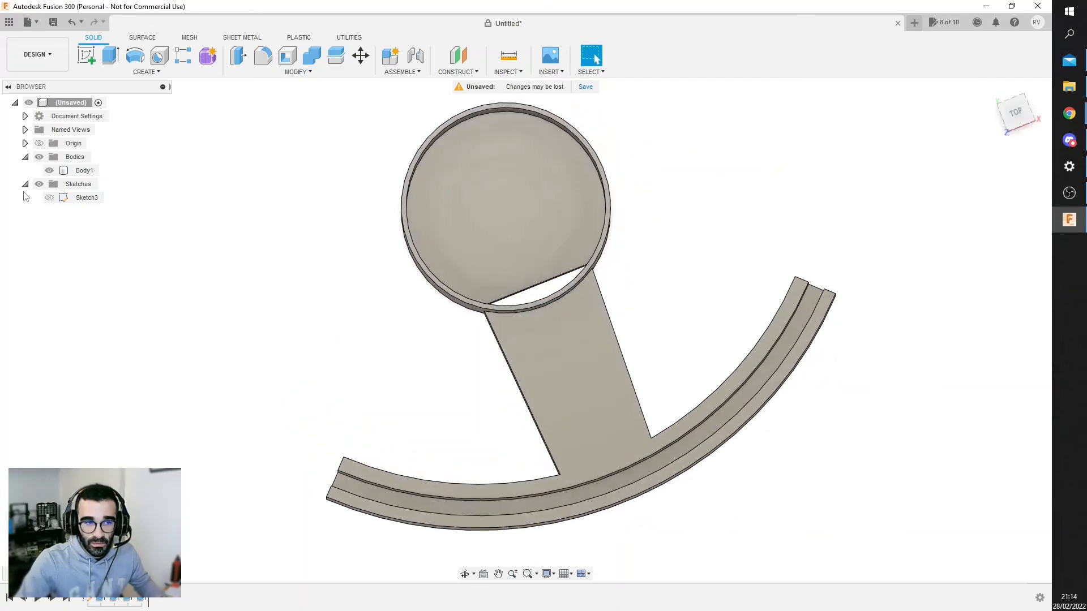
Step: Show the sketch, extrude the segment between the support's end line and the cup wall 2 mm as a join, and hide the sketch
click(50, 198)
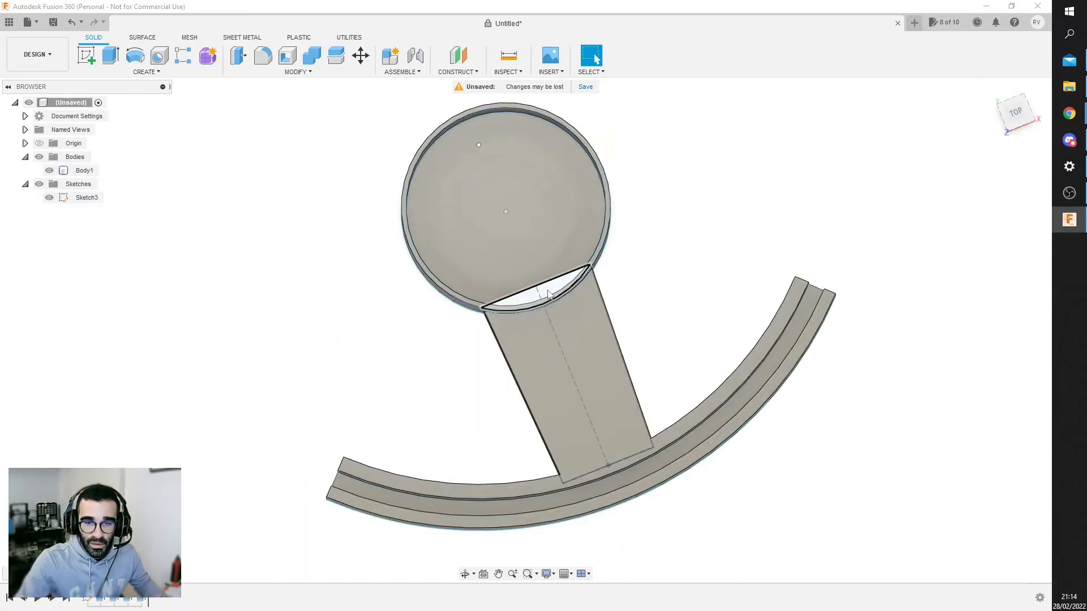
middle_drag(356, 343, 384, 374)
scroll(500, 338, up, 3)
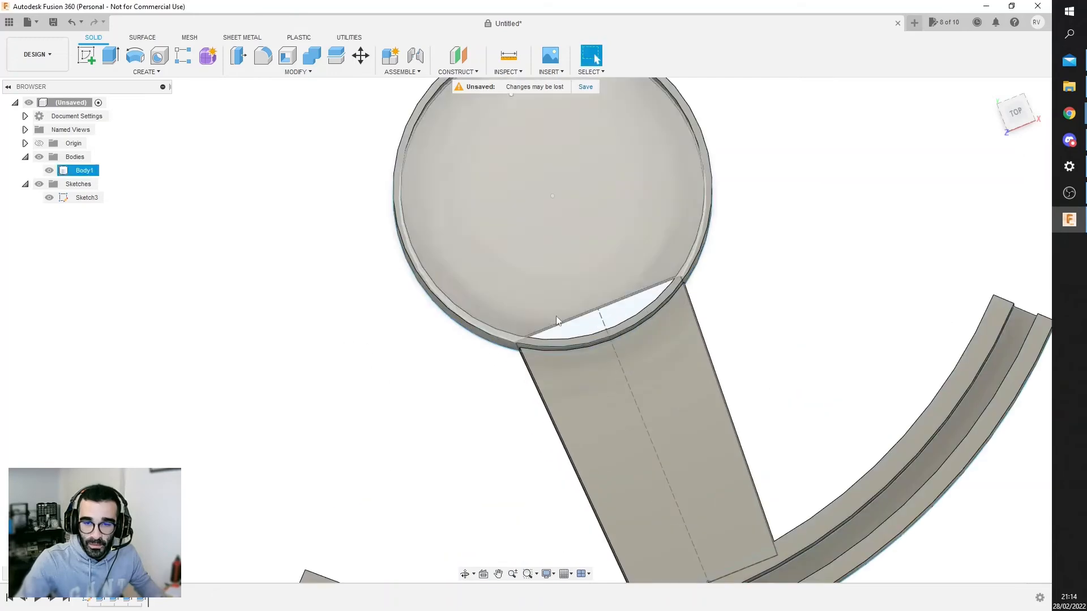
click(606, 311)
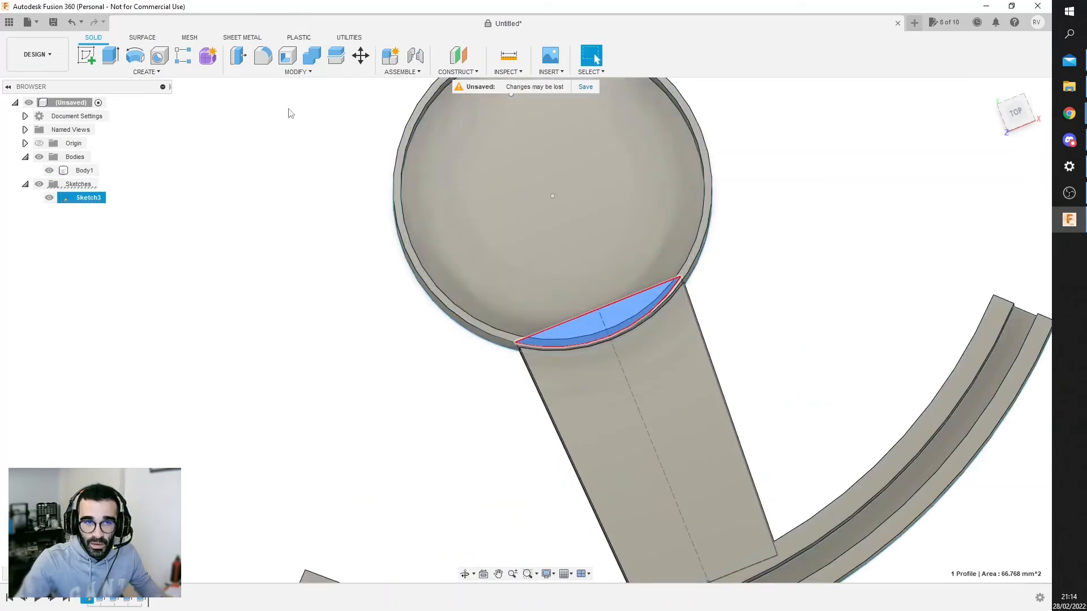
click(111, 56)
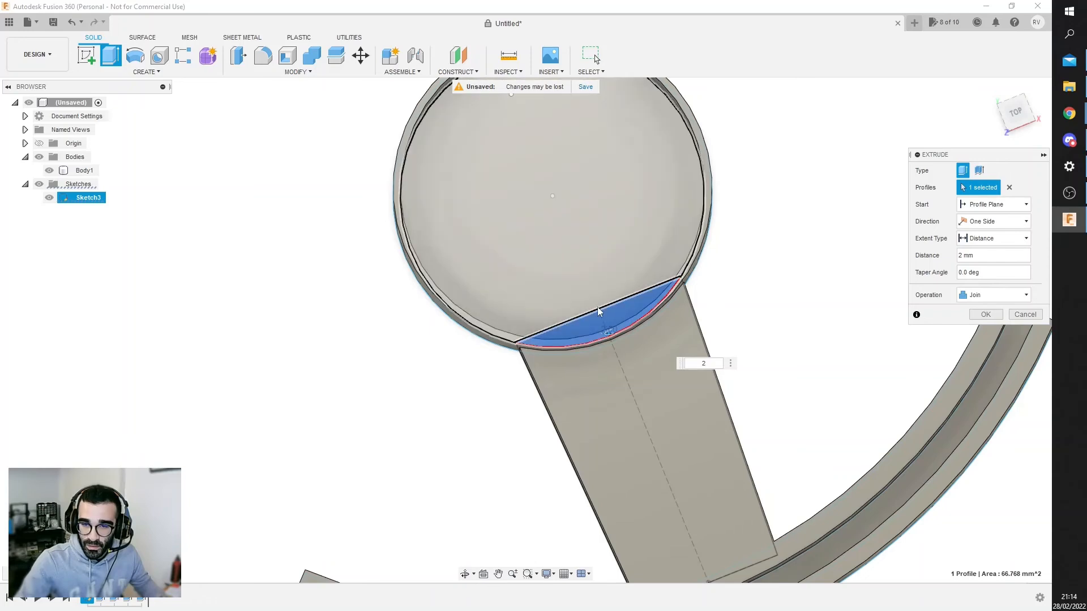
click(985, 315)
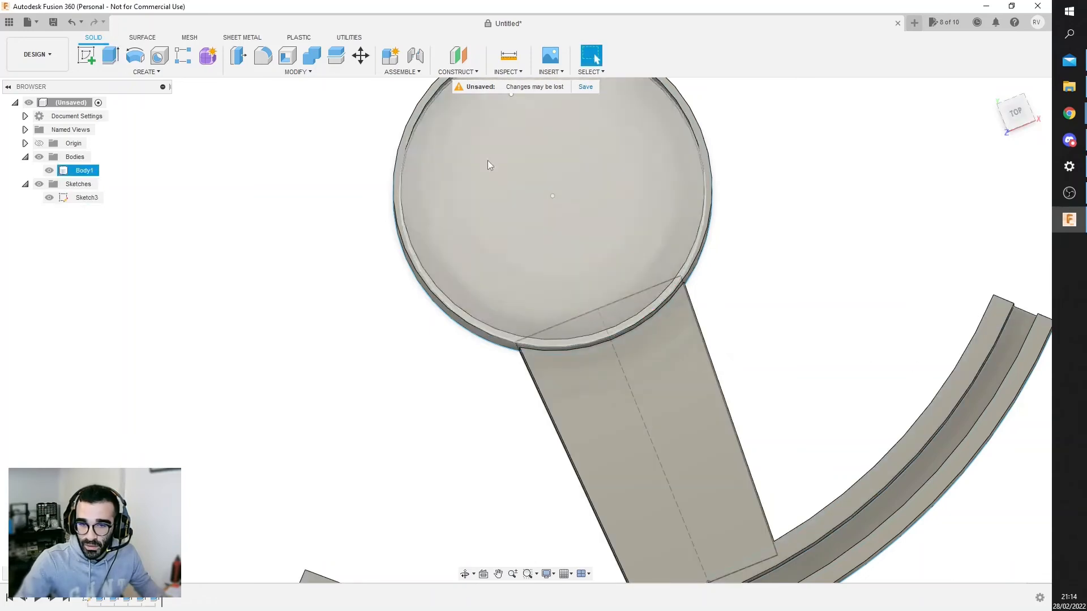
click(49, 198)
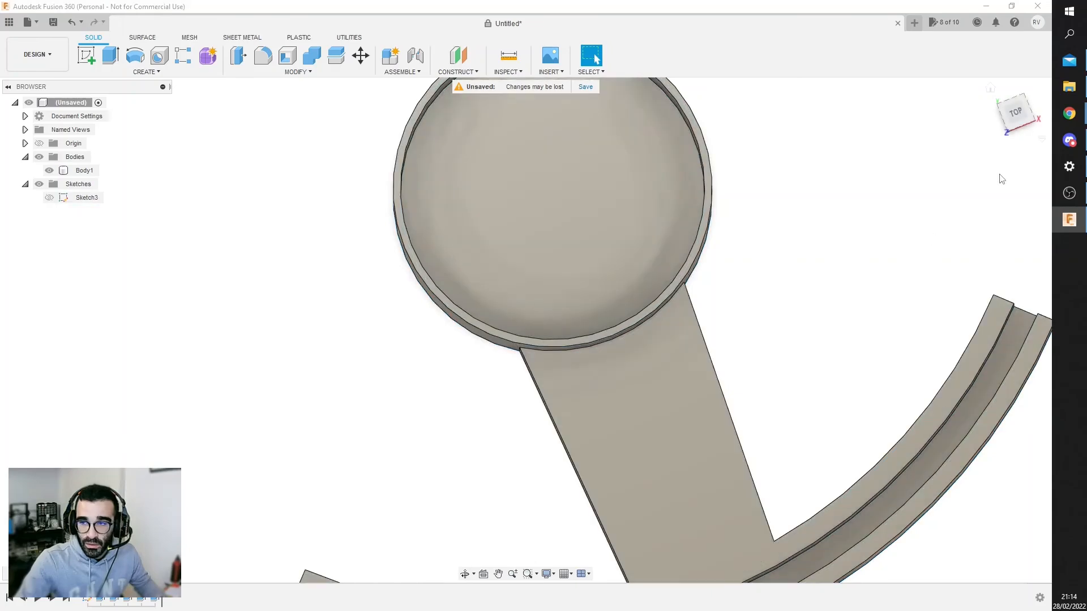
Step: Fillet the two outer vertical edges at one end of the arc with a 3 mm radius
scroll(921, 184, down, 3)
drag(1017, 131, 1024, 100)
middle_drag(886, 186, 691, 192)
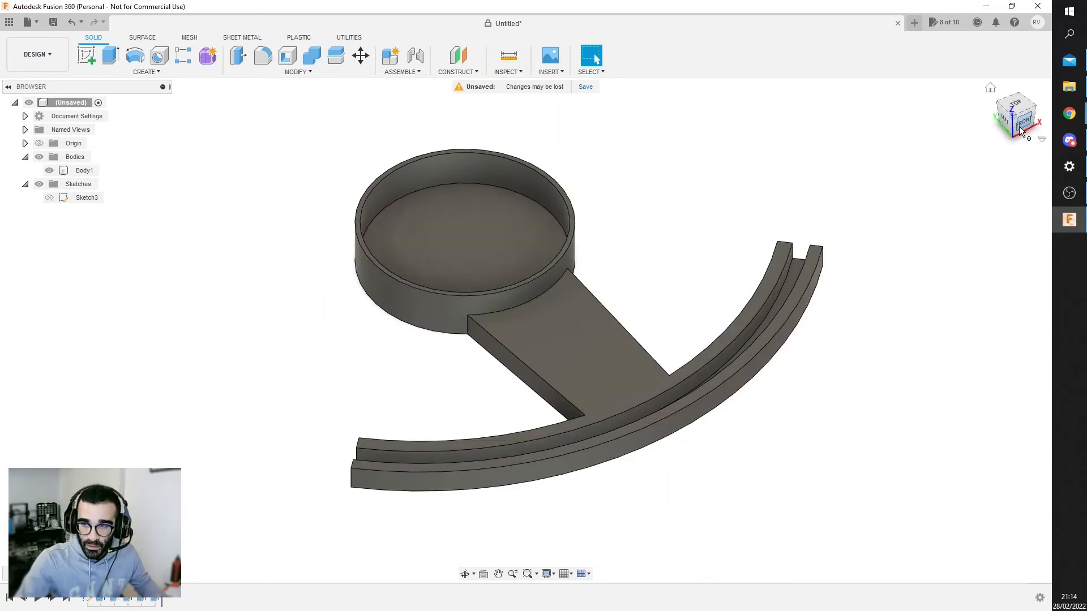
mouse_move(526, 330)
shift+middle_down()
mouse_move(727, 346)
mouse_move(756, 382)
mouse_move(779, 461)
shift+middle_up()
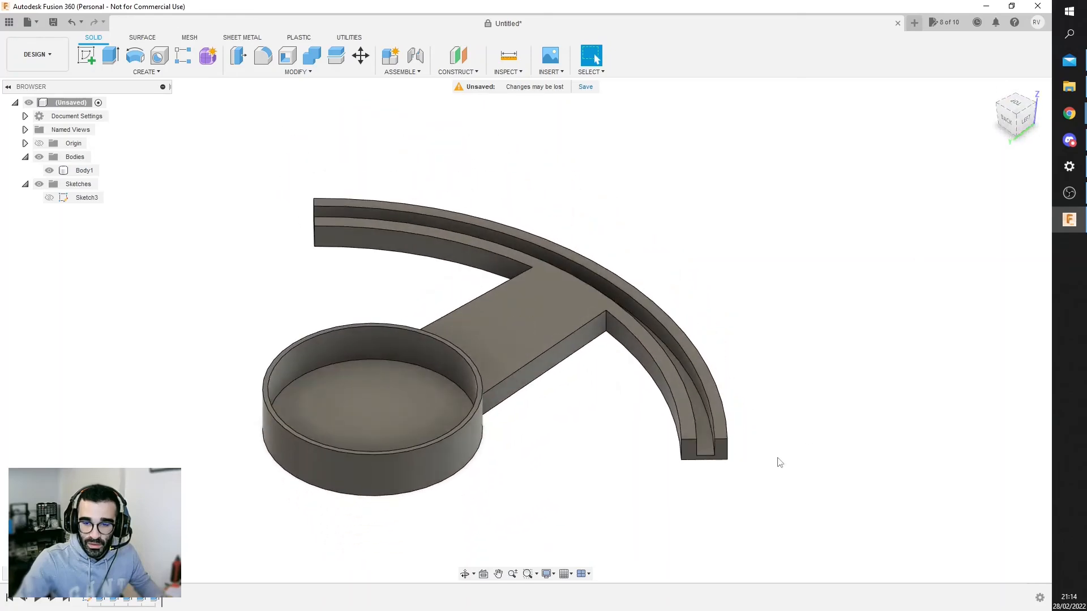
click(265, 57)
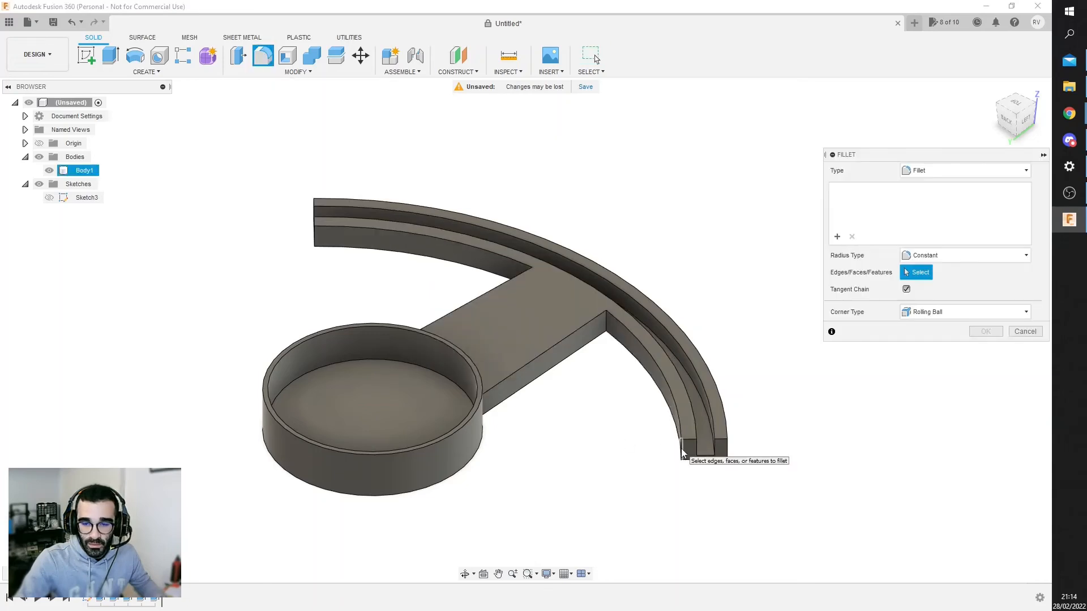
click(715, 450)
click(726, 450)
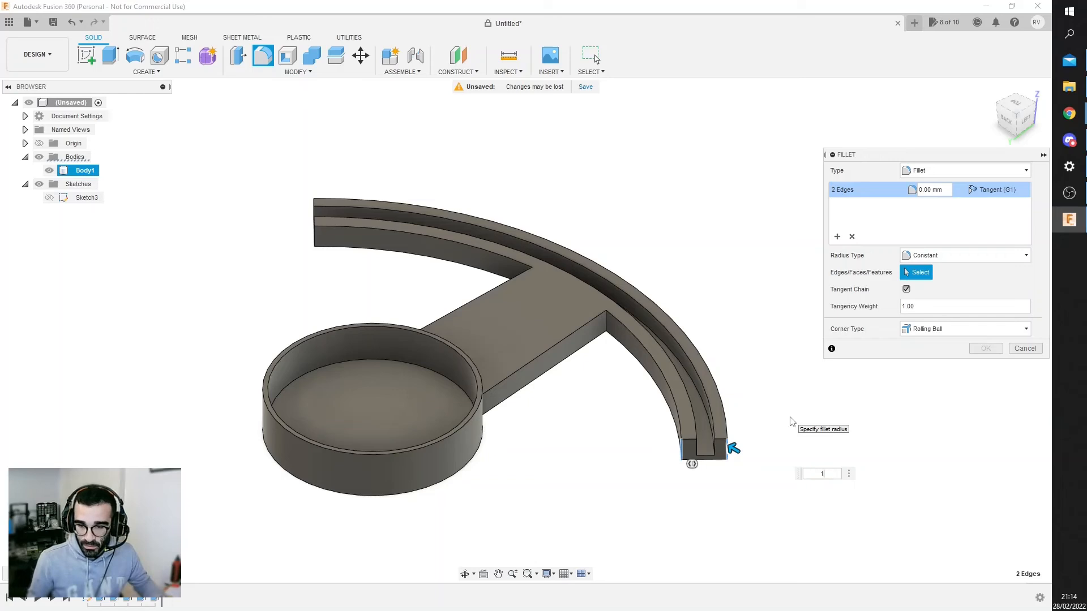
text(1)
key(Return)
key(Return)
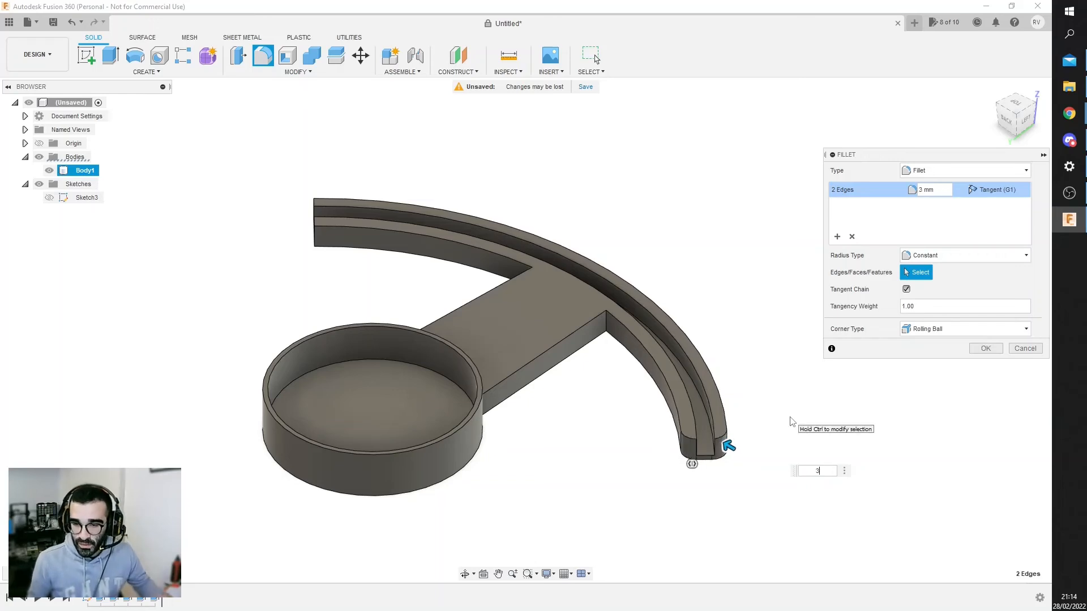
key(Return)
Step: Fillet the two outer vertical edges at the arc's opposite end with a 3 mm radius
mouse_move(526, 330)
shift+middle_down()
mouse_move(571, 334)
mouse_move(499, 356)
mouse_move(458, 391)
mouse_move(828, 398)
mouse_move(740, 316)
shift+middle_up()
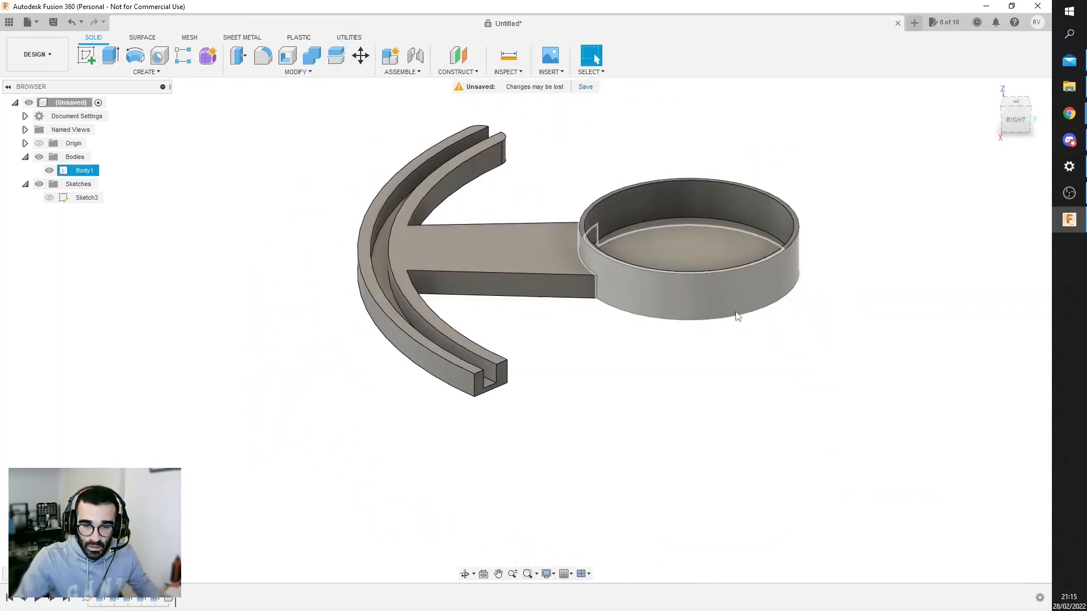
click(261, 56)
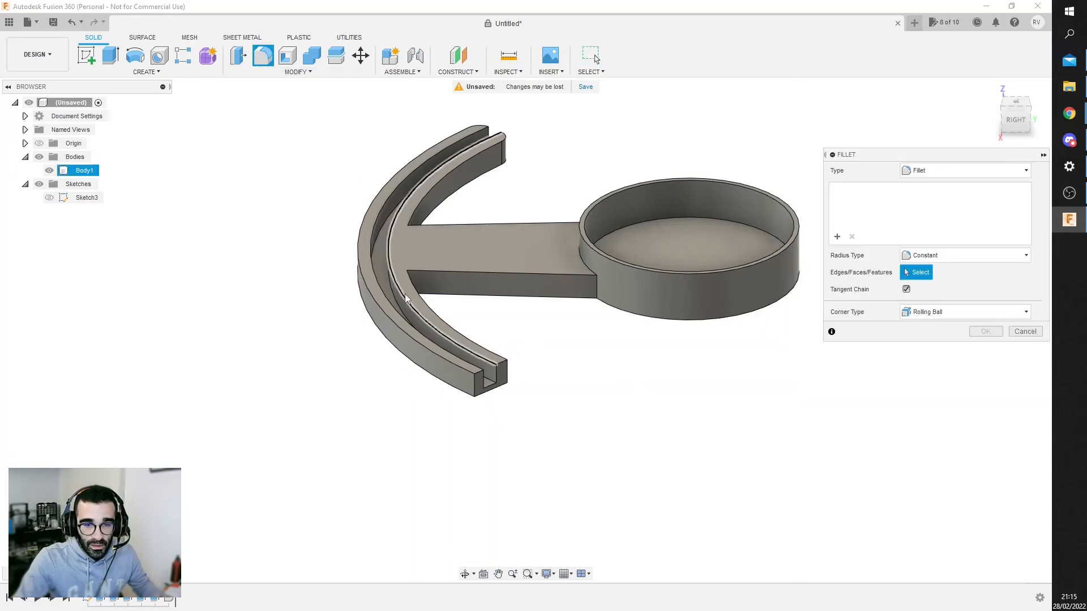
click(474, 382)
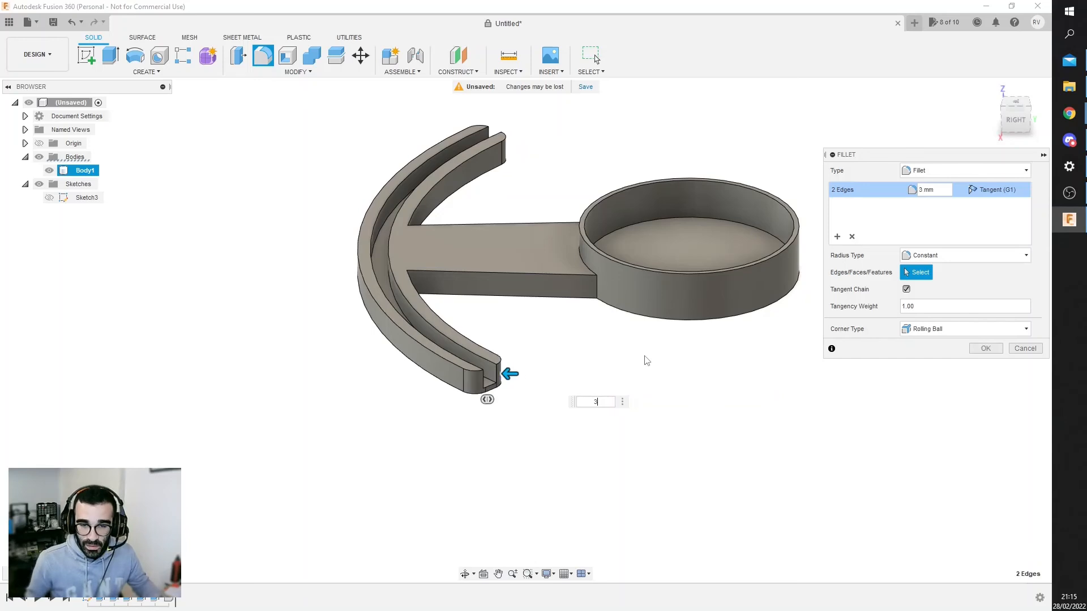
key(Escape)
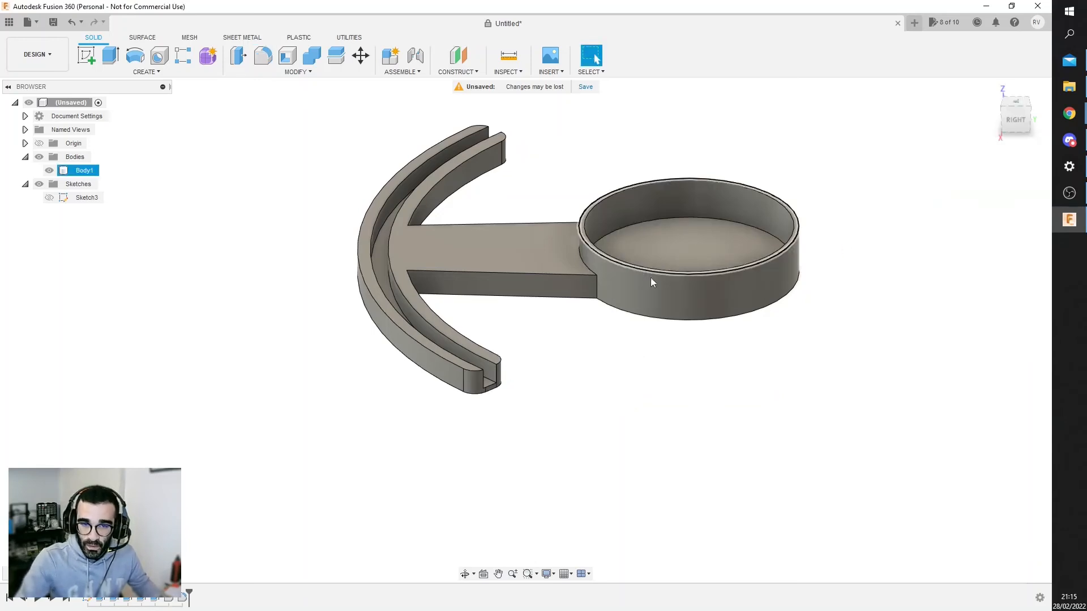
Step: Set up a 5 mm fillet on the two inner corner edges where the support meets the arc
shift+middle_drag(525, 330, 535, 359)
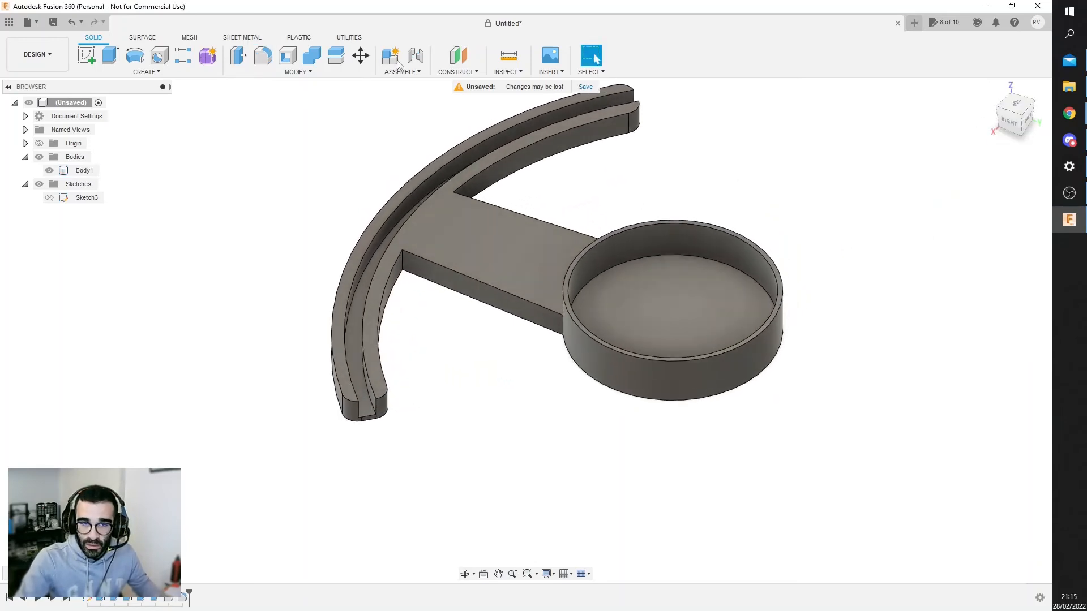
click(262, 55)
click(403, 266)
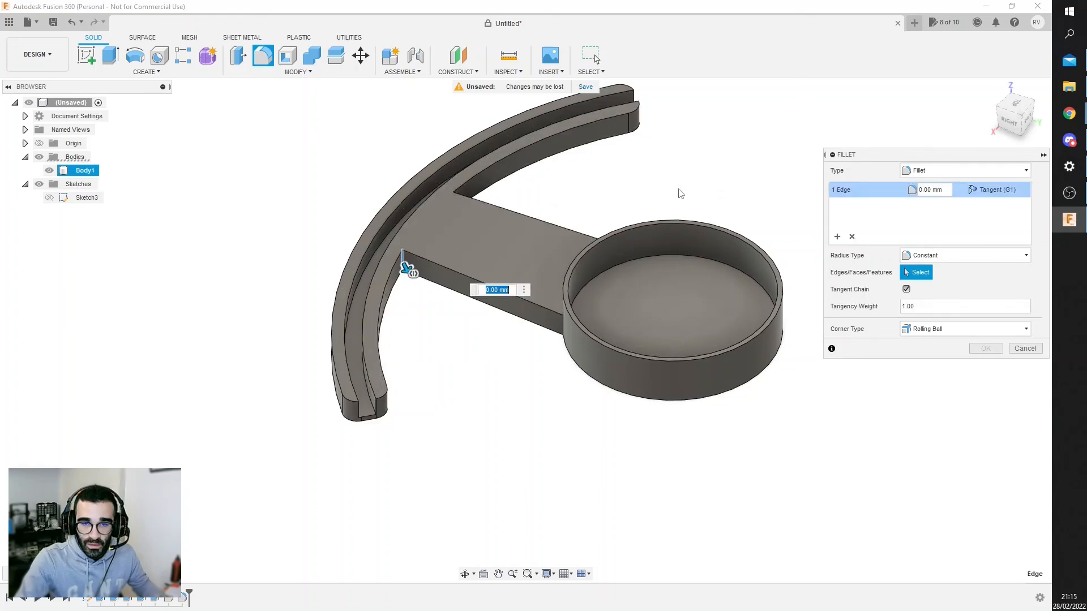
shift+middle_drag(525, 327, 528, 331)
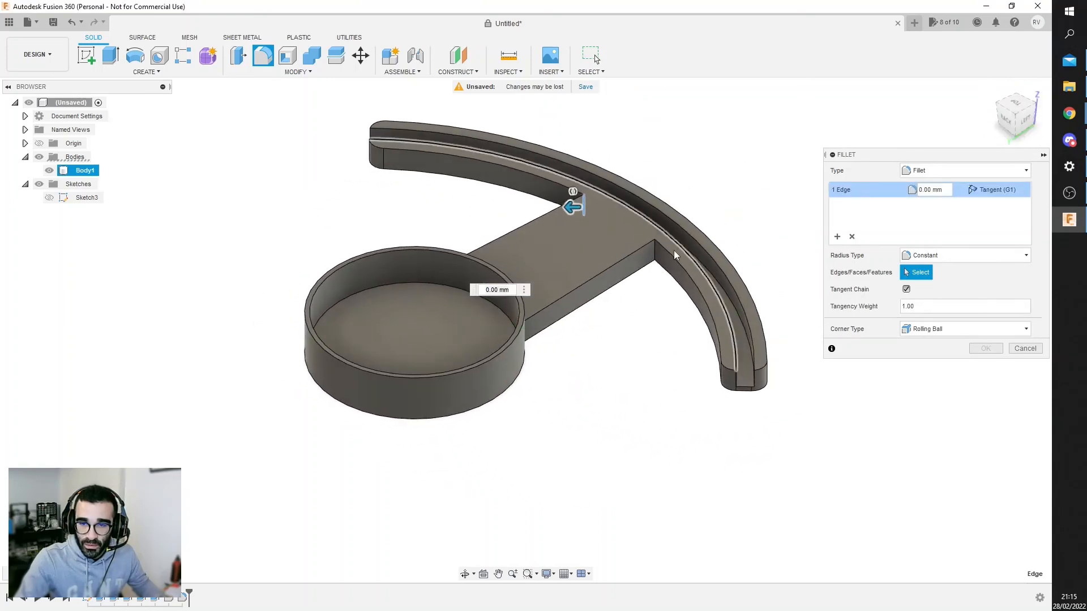
click(654, 248)
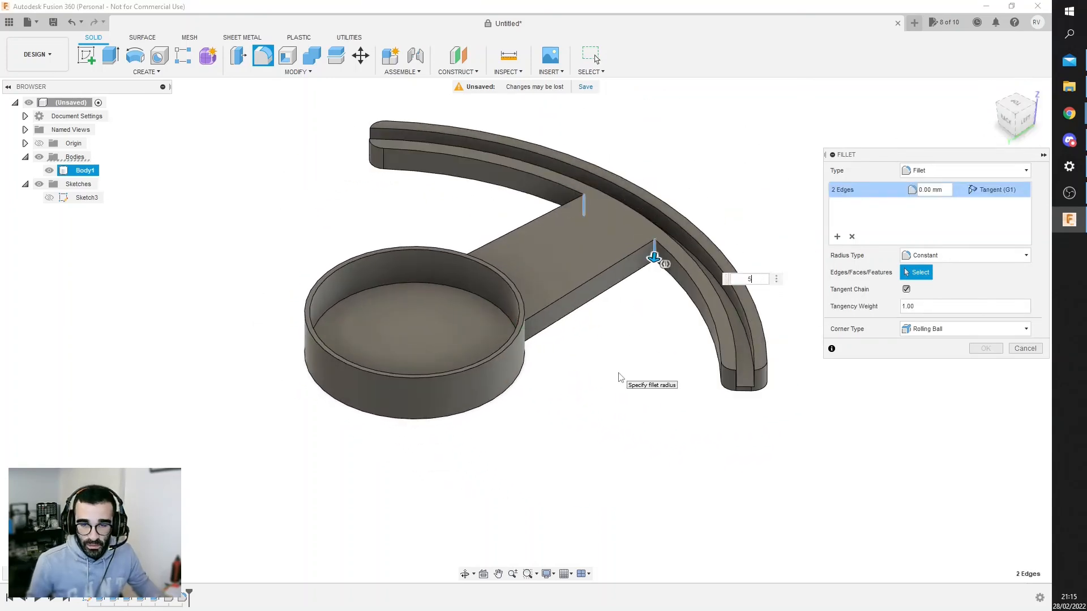
text(5)
key(Return)
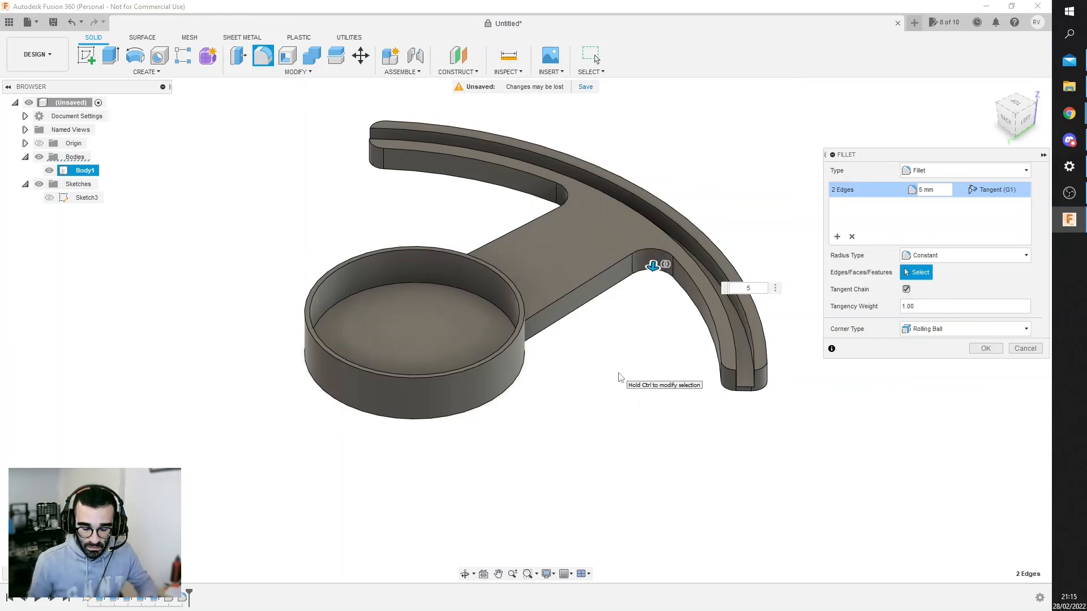
Step: Try a 10 mm radius on the two support-to-arc corners and apply the fillet with 5 mm
text(10)
key(Return)
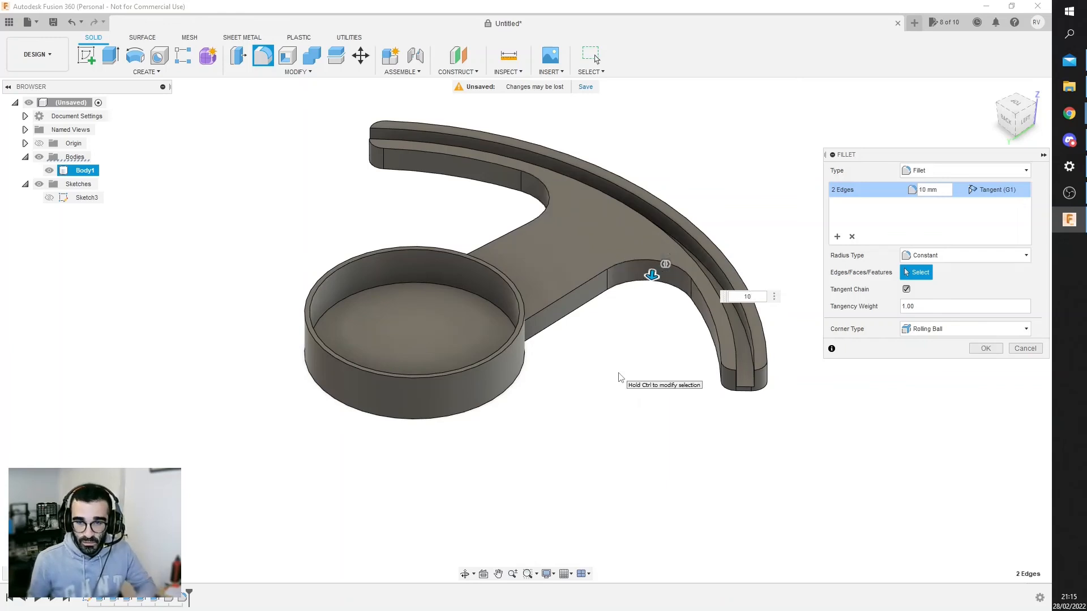
key(BackSpace)
text(5)
key(Return)
key(Return)
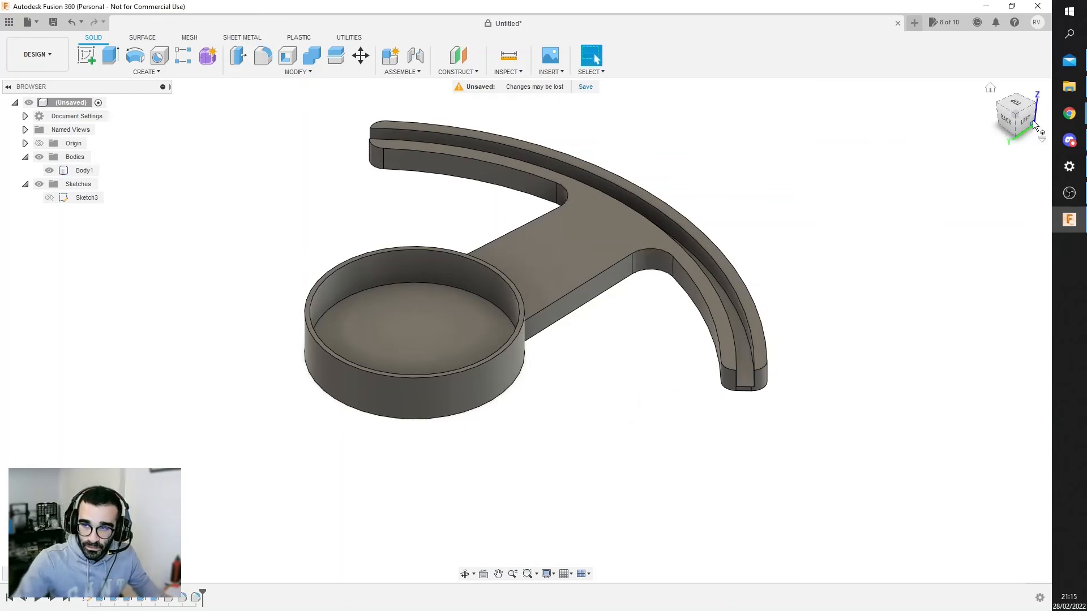
Step: Fillet the two vertical edges where the support meets the circular cup with a 2 mm radius
drag(1031, 120, 900, 116)
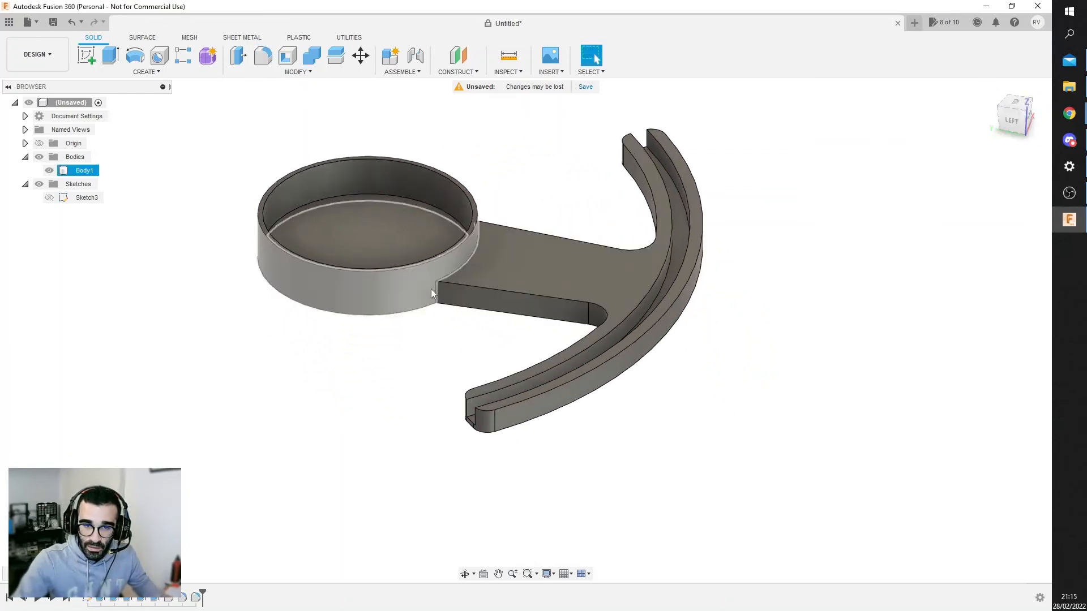
click(436, 290)
drag(1025, 124, 895, 124)
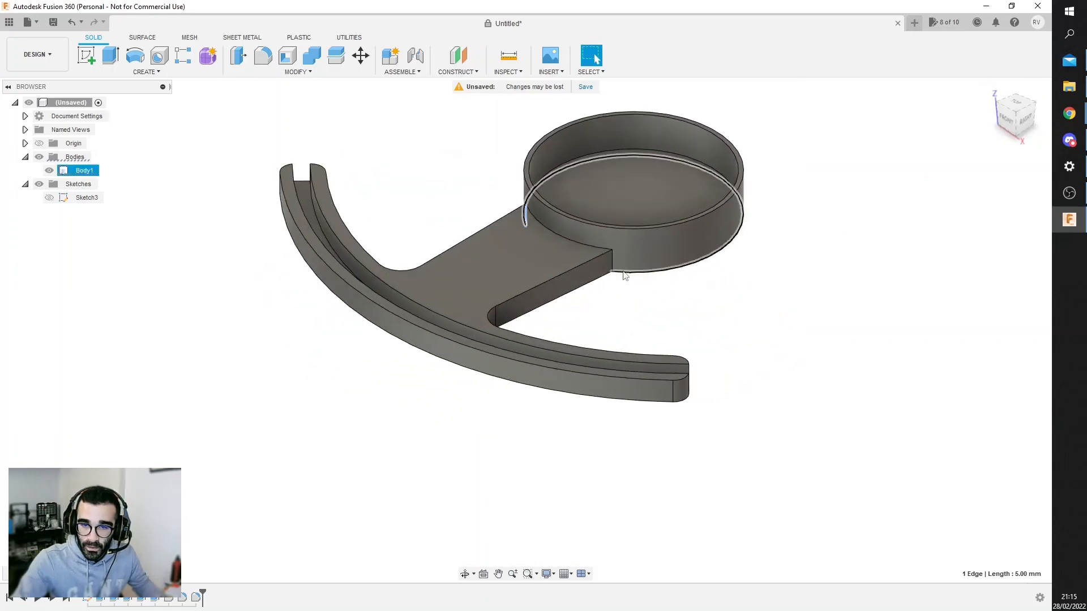
click(262, 55)
click(612, 258)
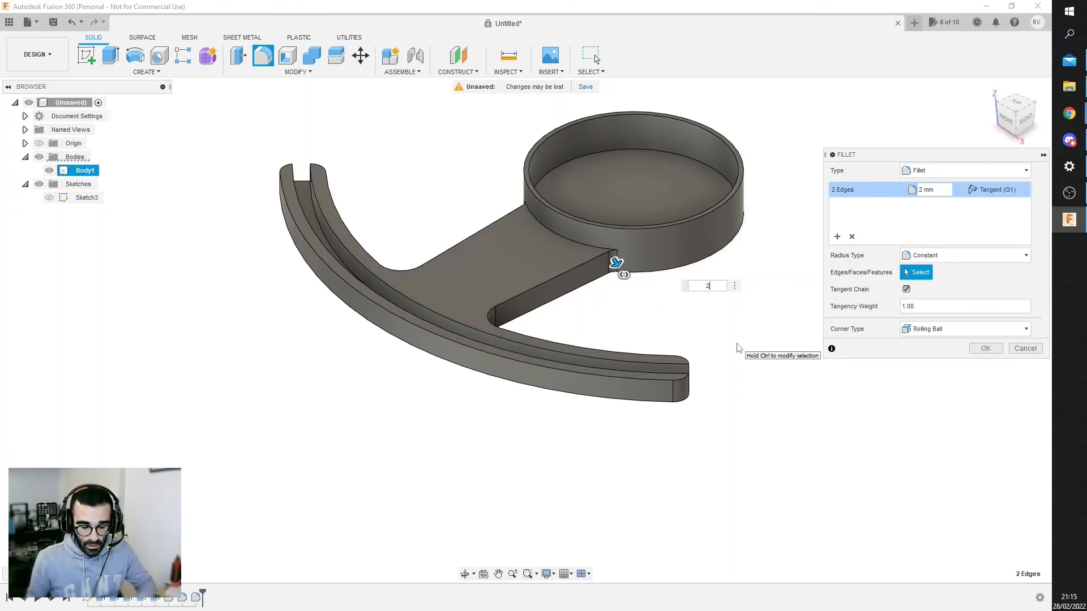
key(Return)
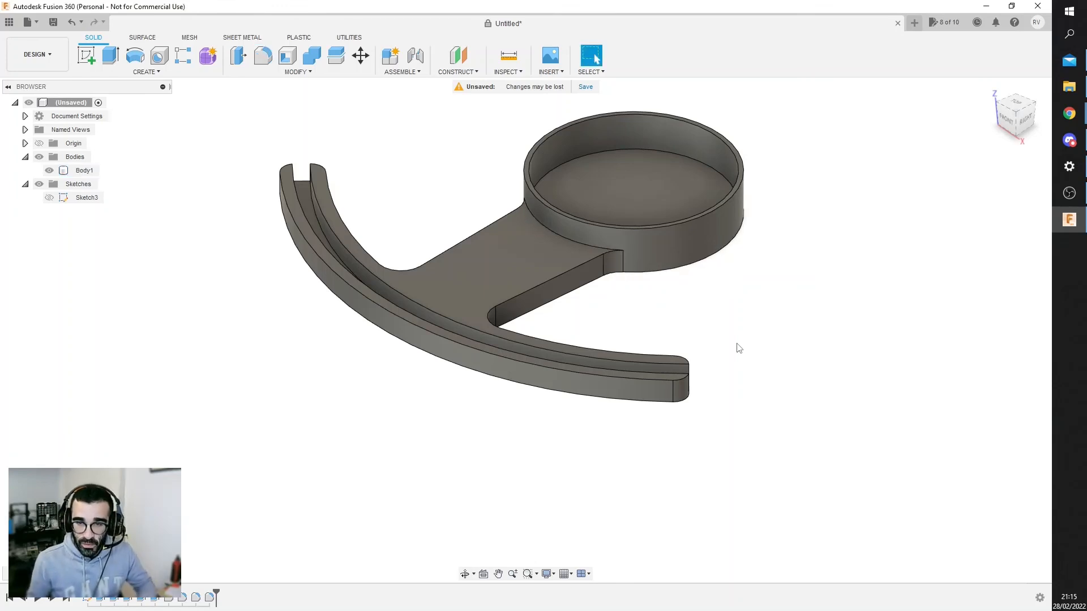
click(1015, 102)
middle_drag(837, 234, 794, 280)
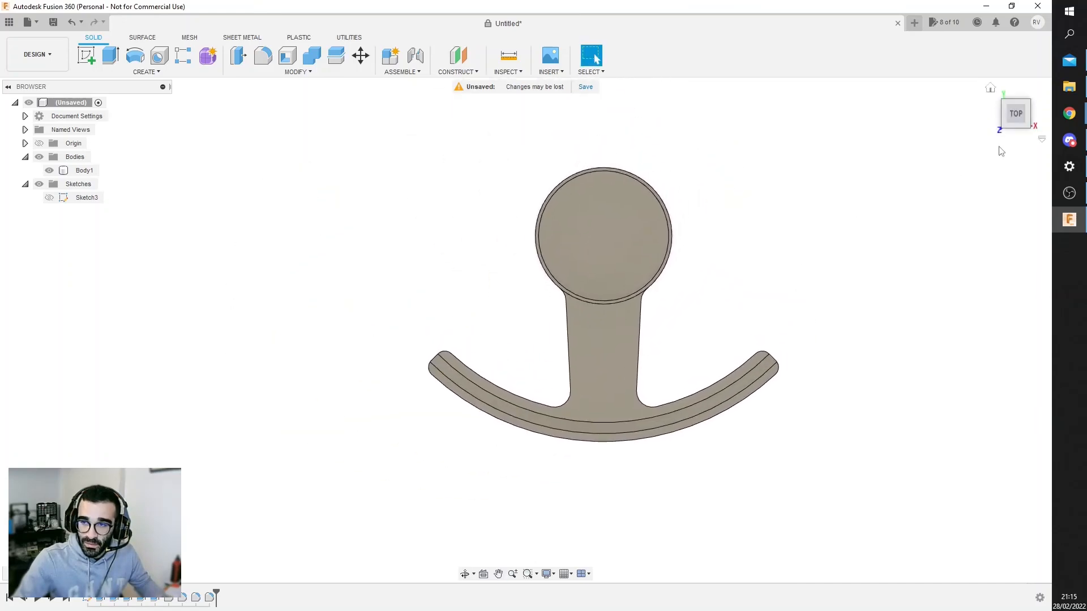
drag(1012, 128, 1032, 105)
middle_drag(753, 212, 738, 286)
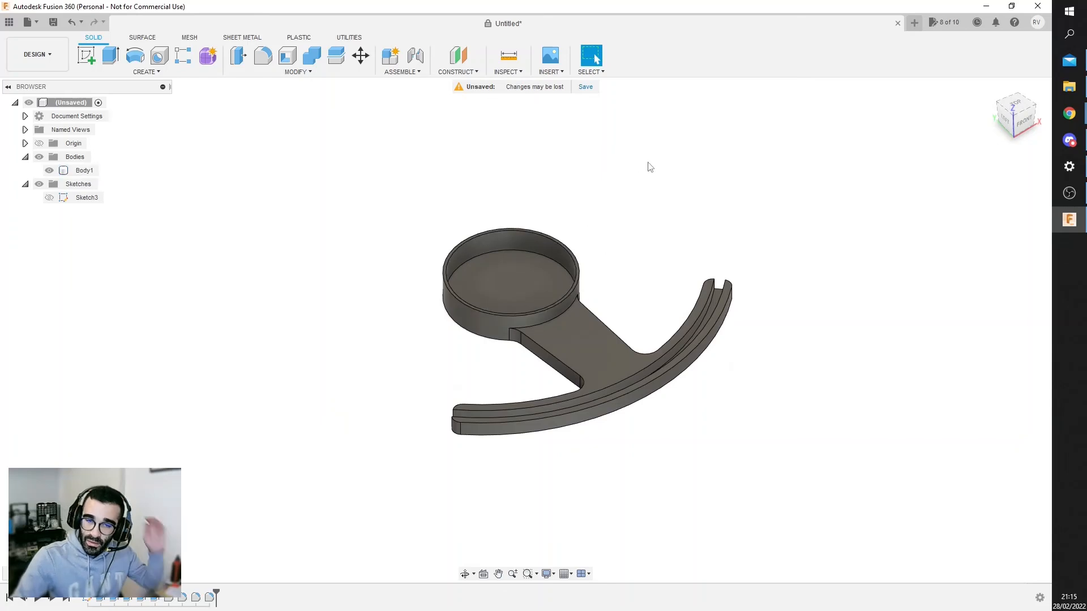